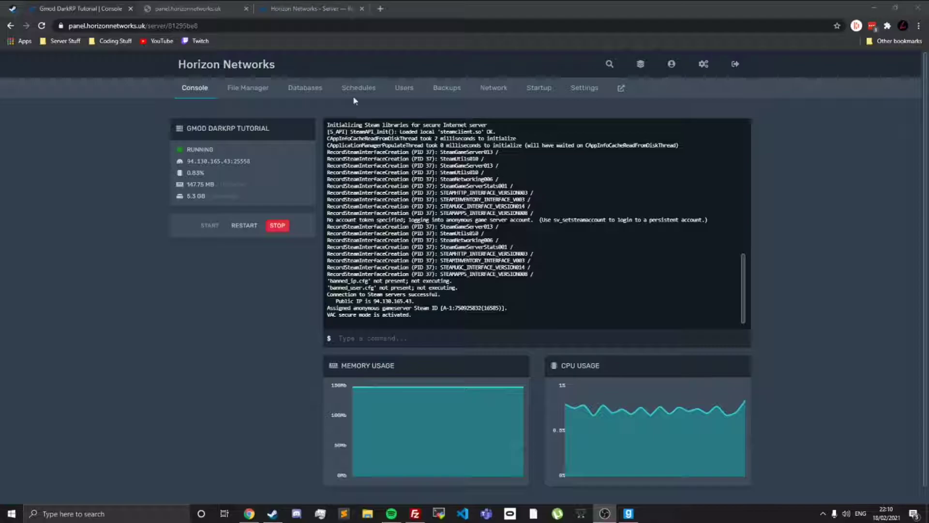
Step: Open the server.cfg file from the garrysmod/cfg folder in the server's file manager
click(237, 99)
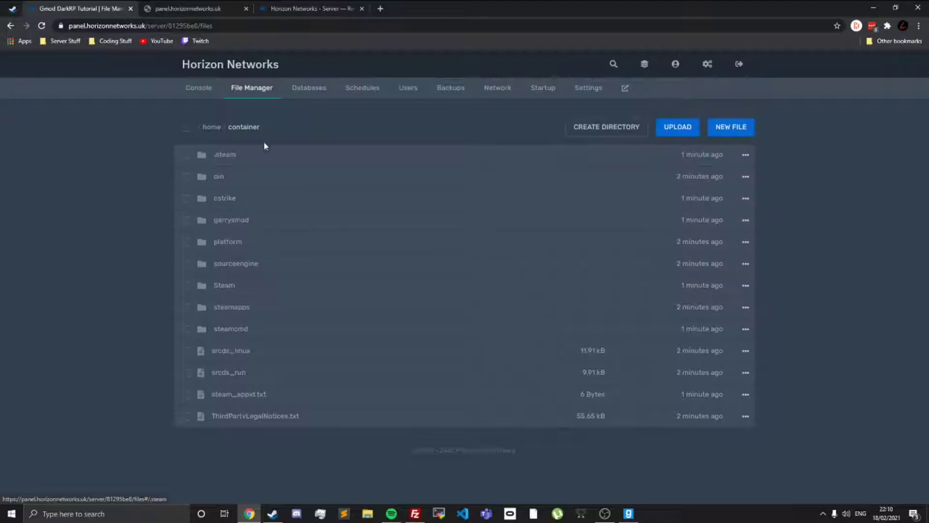
click(251, 227)
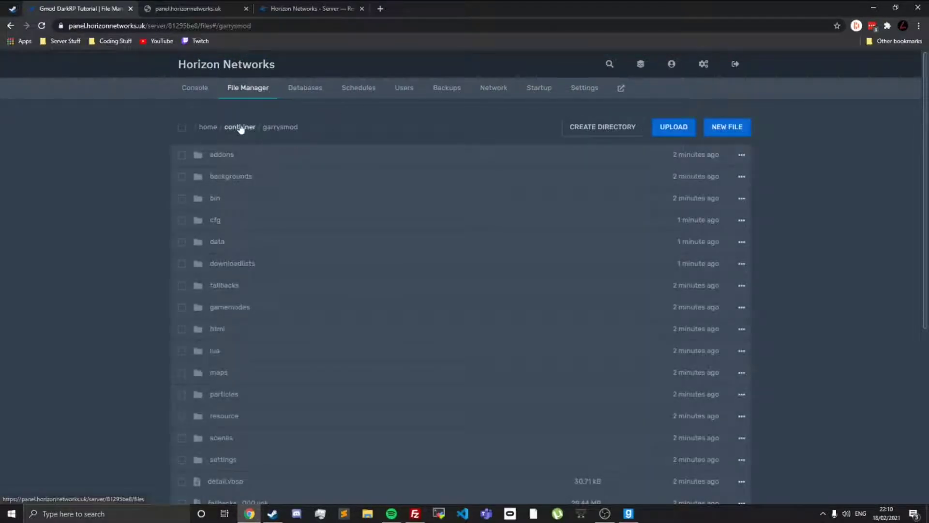
drag(261, 130, 299, 128)
click(305, 130)
click(304, 130)
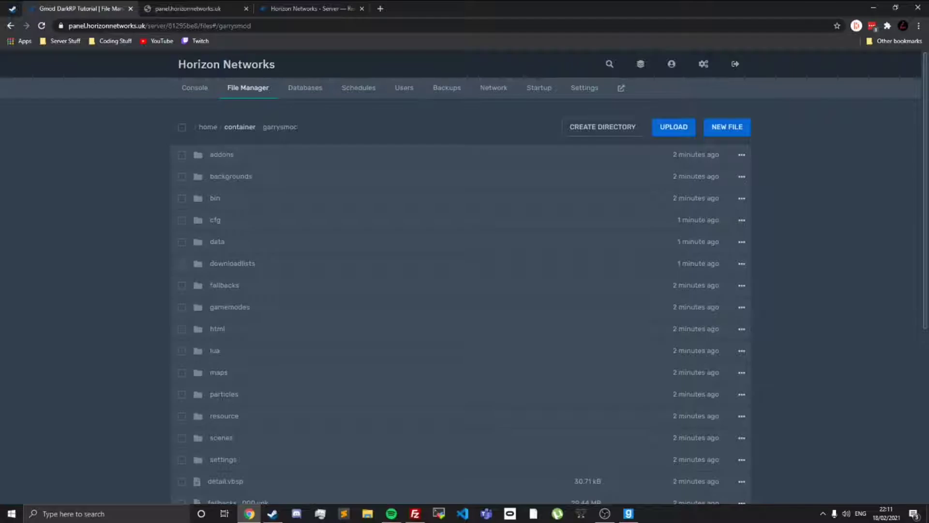
click(246, 128)
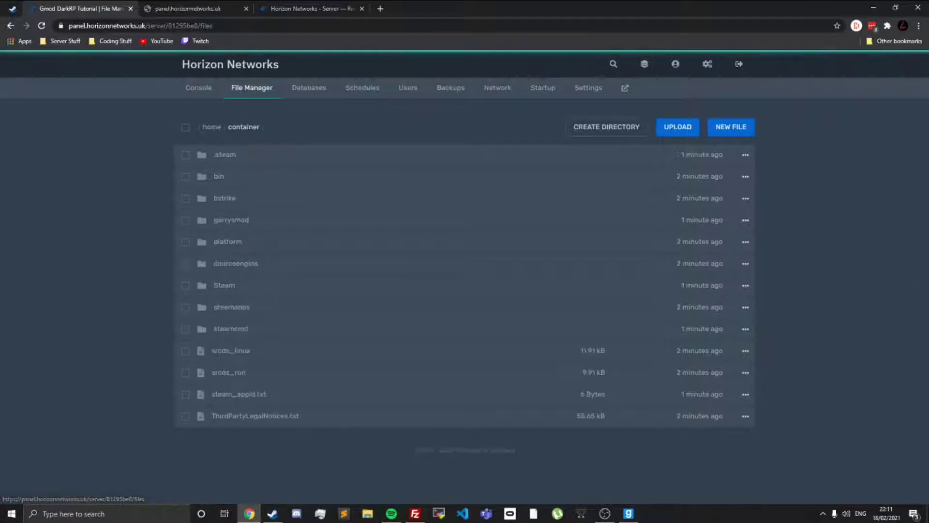
click(252, 234)
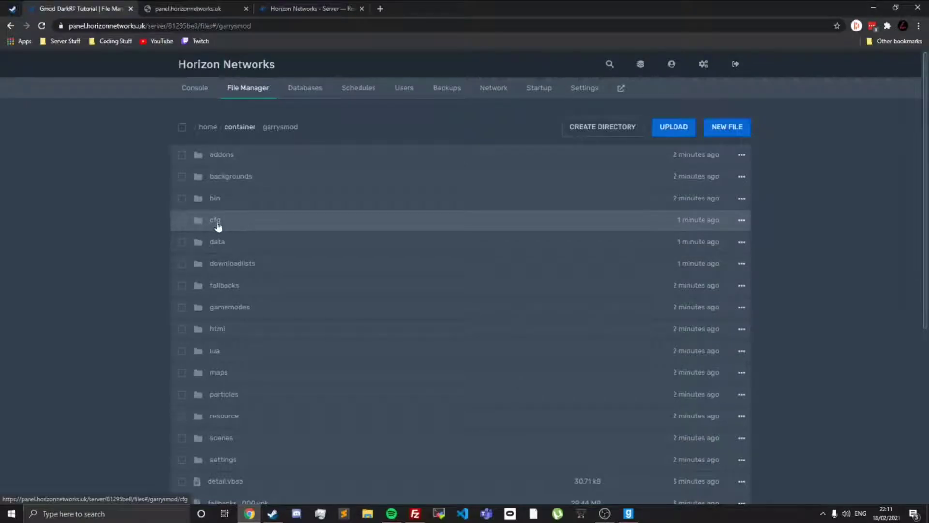
click(240, 224)
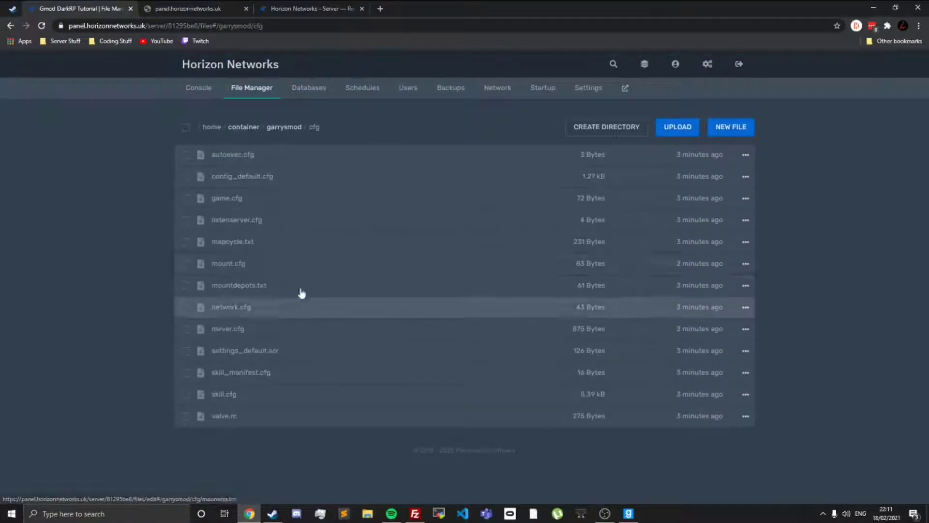
click(309, 334)
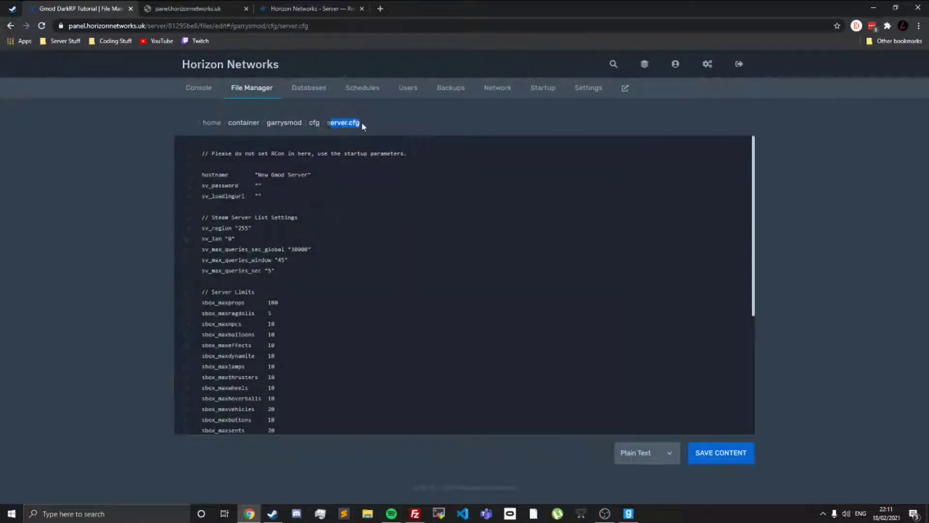
click(352, 124)
Step: Switch to Garry's Mod and examine how server names appear in the DarkRP server list
drag(310, 175, 257, 175)
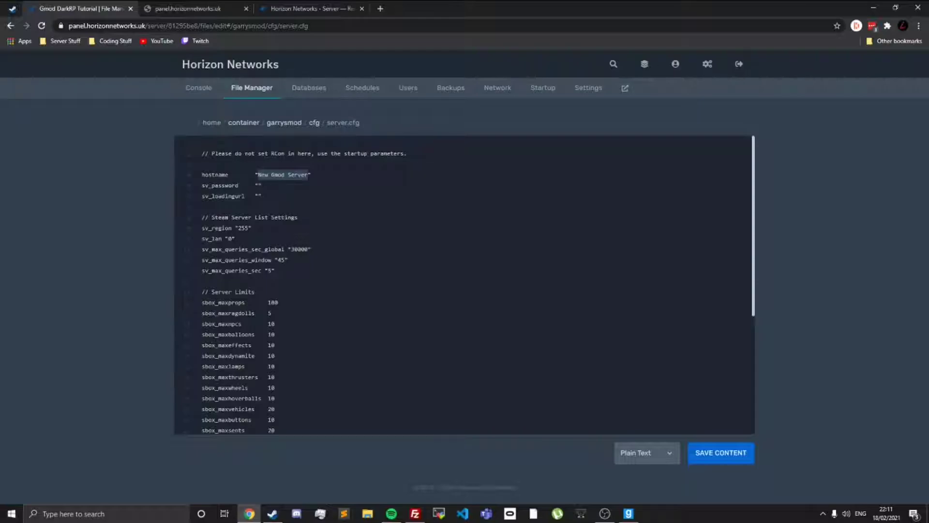
click(628, 513)
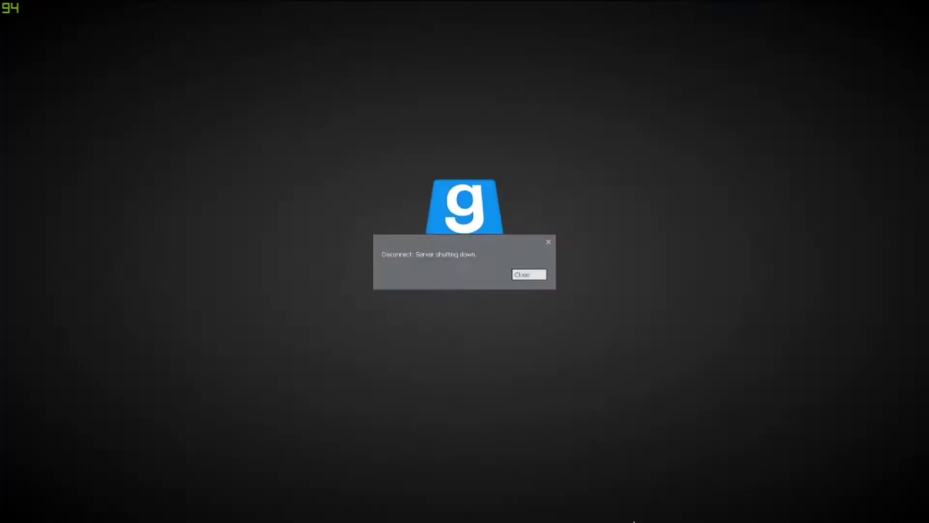
click(525, 274)
key(grave)
click(194, 45)
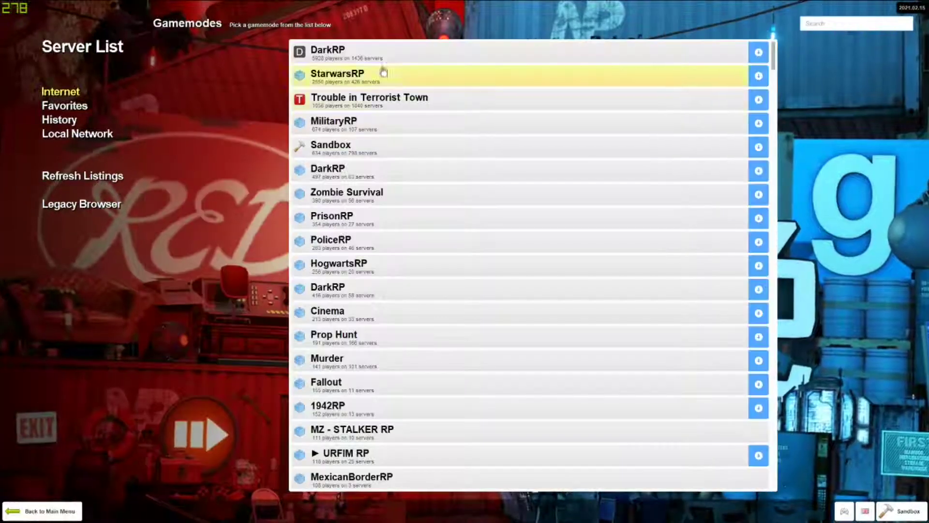
click(329, 46)
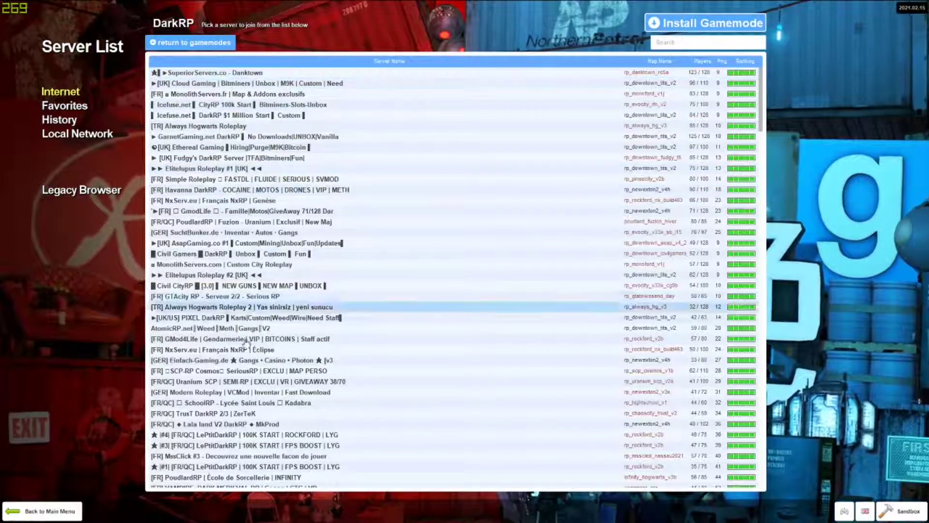
click(189, 168)
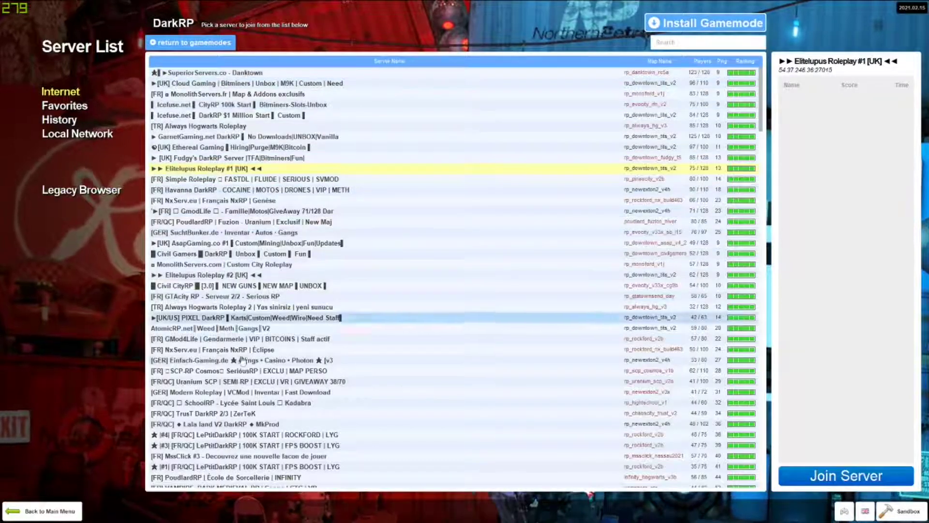
Step: Switch back to Chrome and set the hostname in server.cfg to "My Gmod Server"
key(alt+Tab)
text(My)
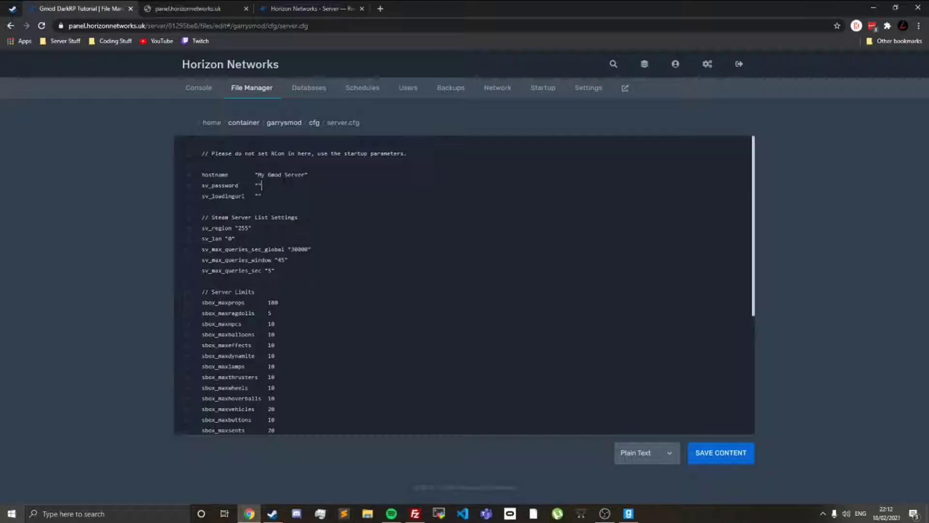
Step: Examine the server limits, network settings, ban file lines and custom lines area in server.cfg
scroll(465, 285, down, 2)
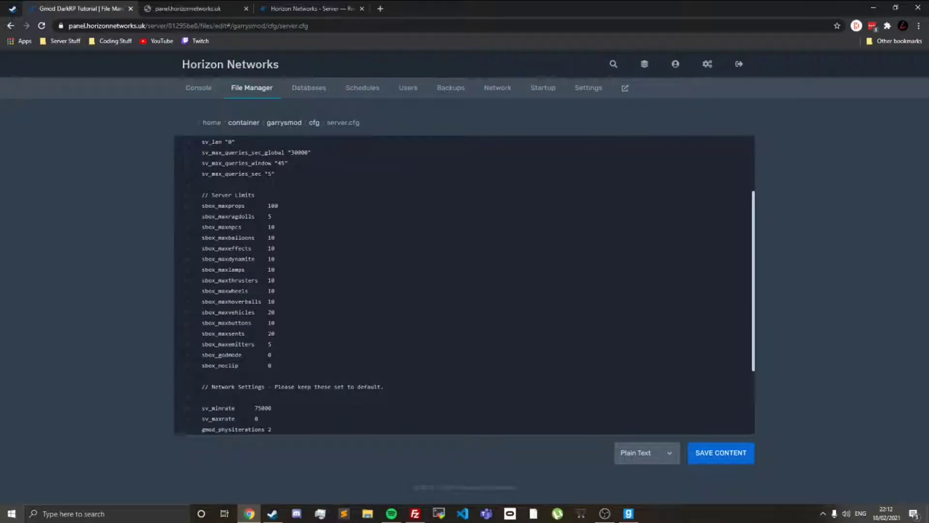
drag(203, 194, 273, 362)
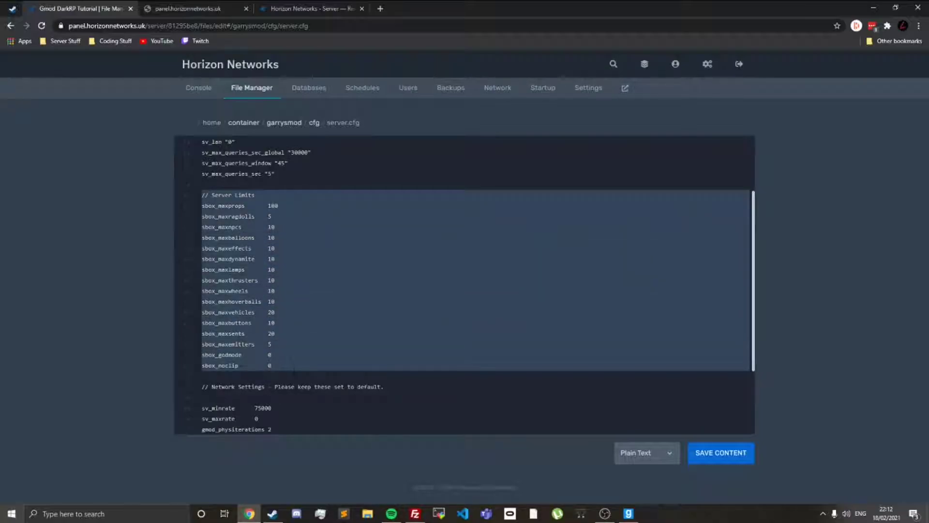
click(311, 200)
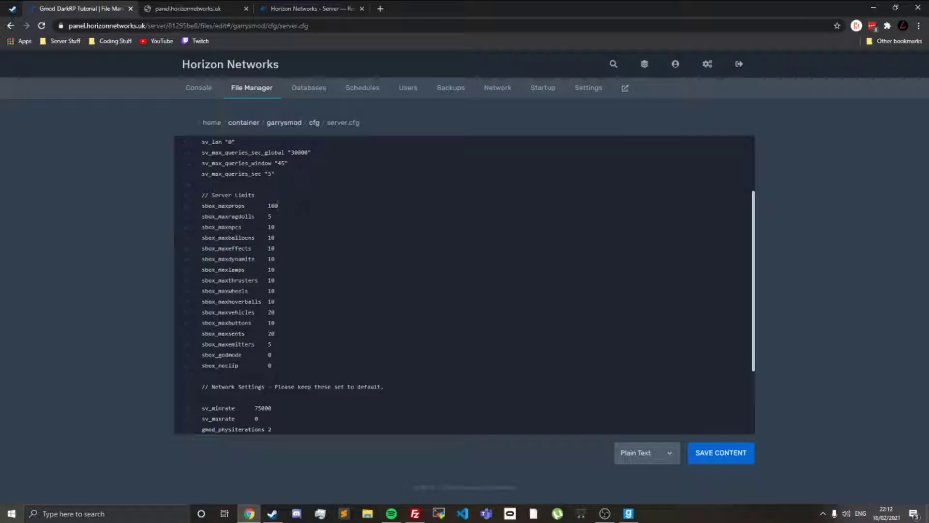
click(268, 206)
drag(273, 366, 203, 196)
click(272, 365)
scroll(310, 358, down, 3)
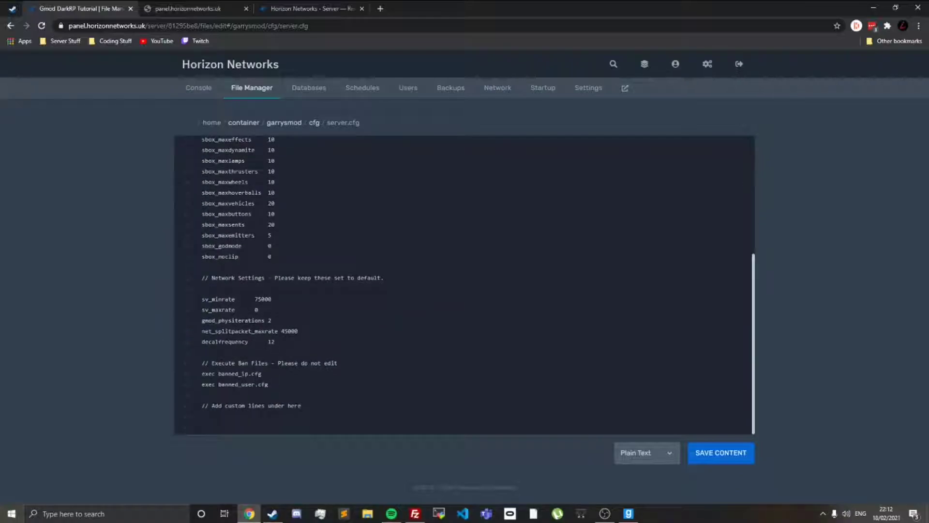
drag(290, 425, 175, 278)
click(278, 342)
double_click(263, 299)
click(276, 420)
Step: Save the content of server.cfg and open the garrysmod/gamemodes folder
click(701, 452)
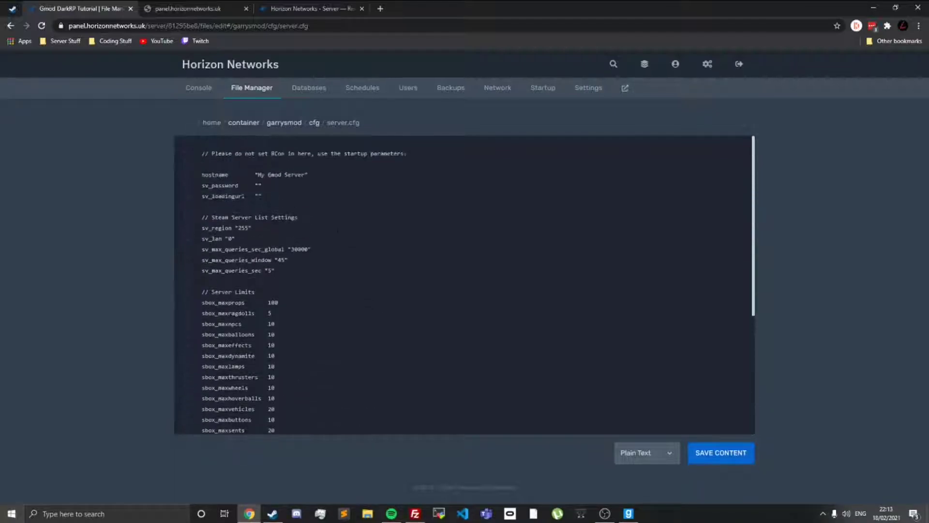
click(710, 454)
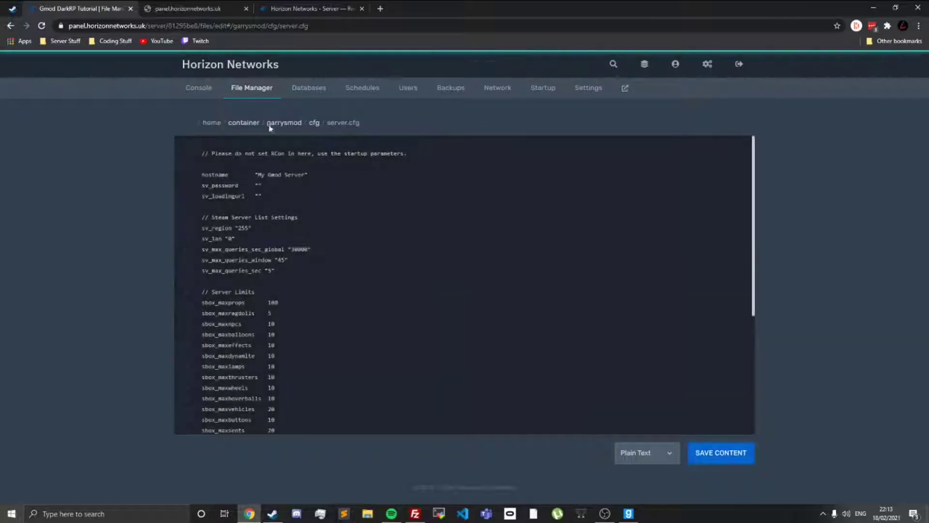
click(296, 127)
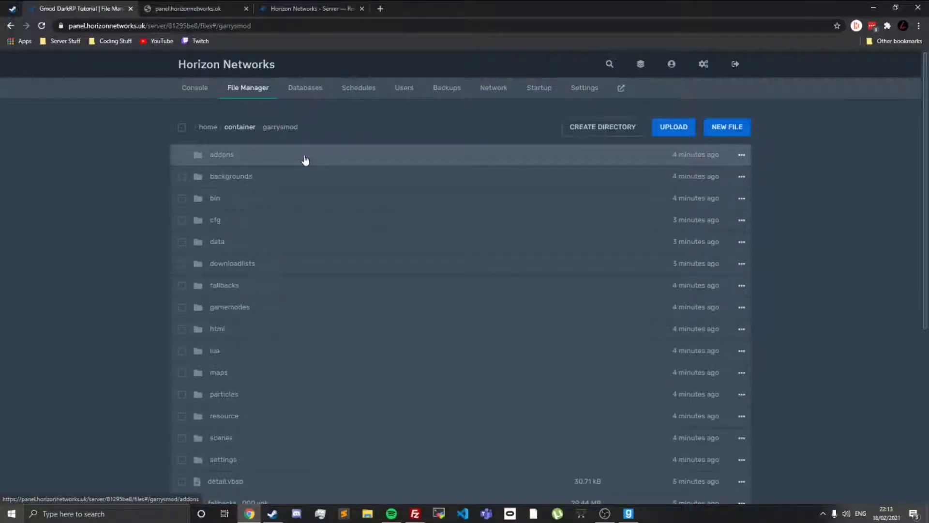
click(299, 312)
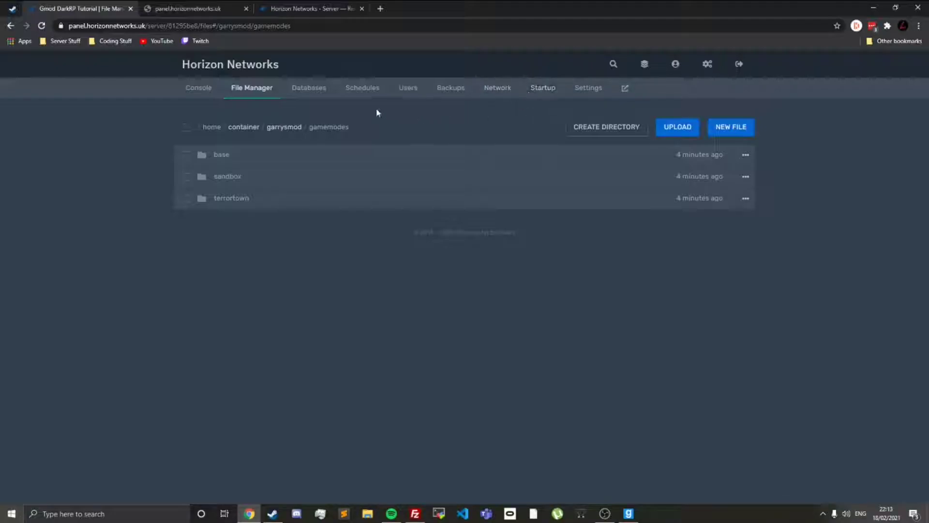
Step: Examine the gamemodes and addons offered in the Nevel Networks mod manager, and close the extra browser tabs
click(288, 7)
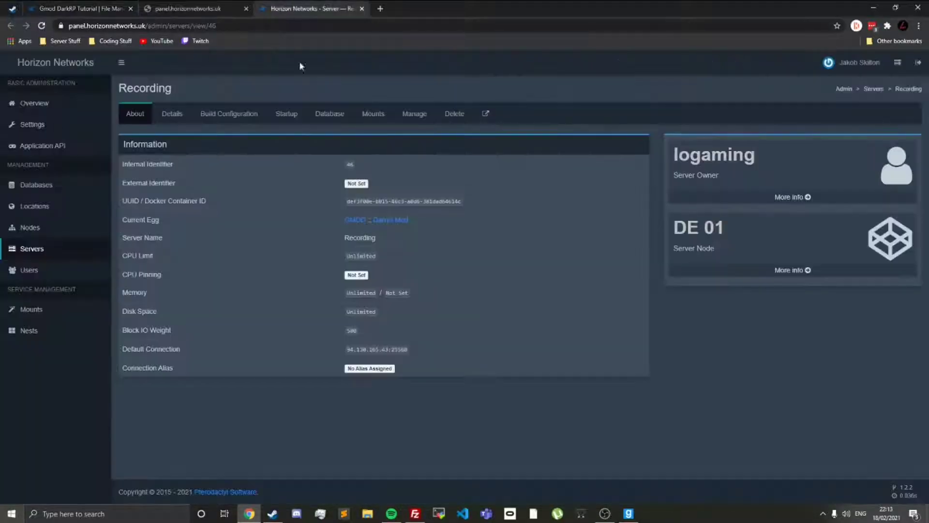
scroll(336, 139, down, 2)
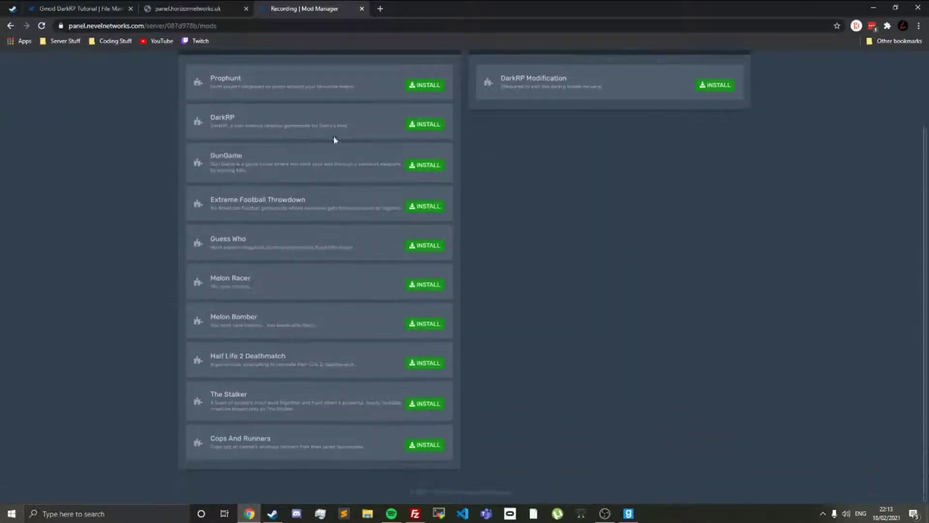
scroll(426, 114, up, 2)
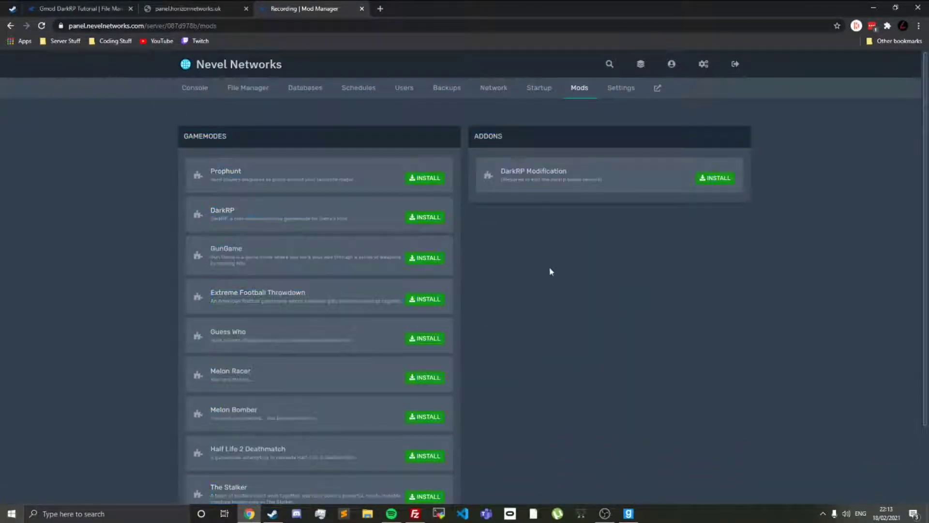
scroll(678, 196, down, 2)
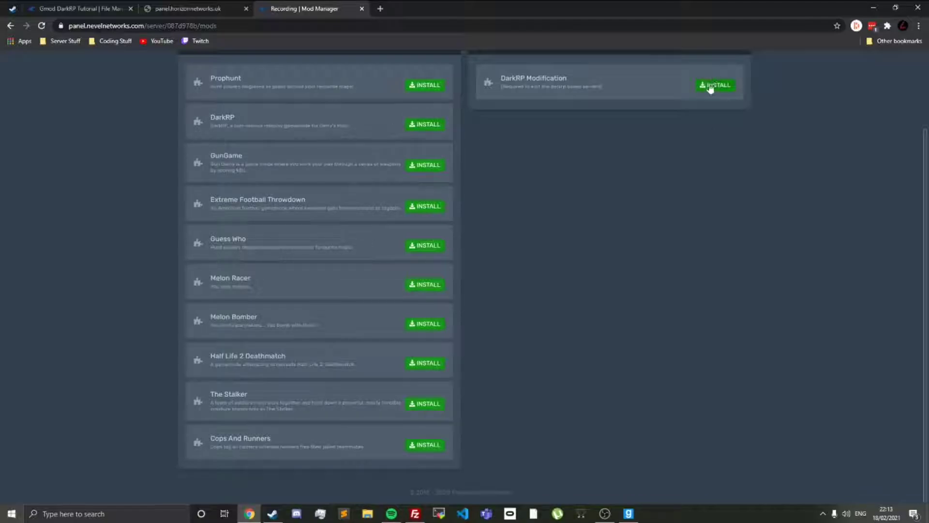
scroll(631, 118, up, 2)
drag(539, 185, 529, 181)
click(526, 181)
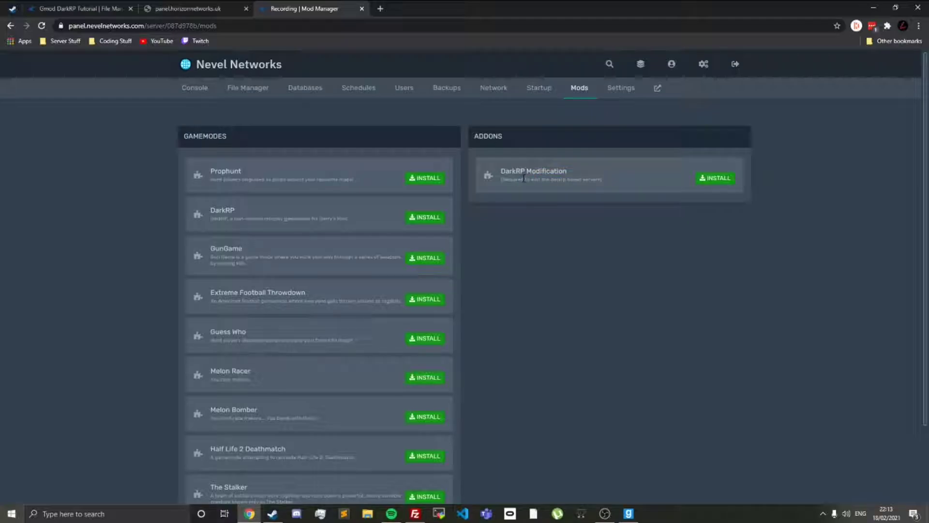
key(ctrl+w)
key(F5)
key(ctrl+w)
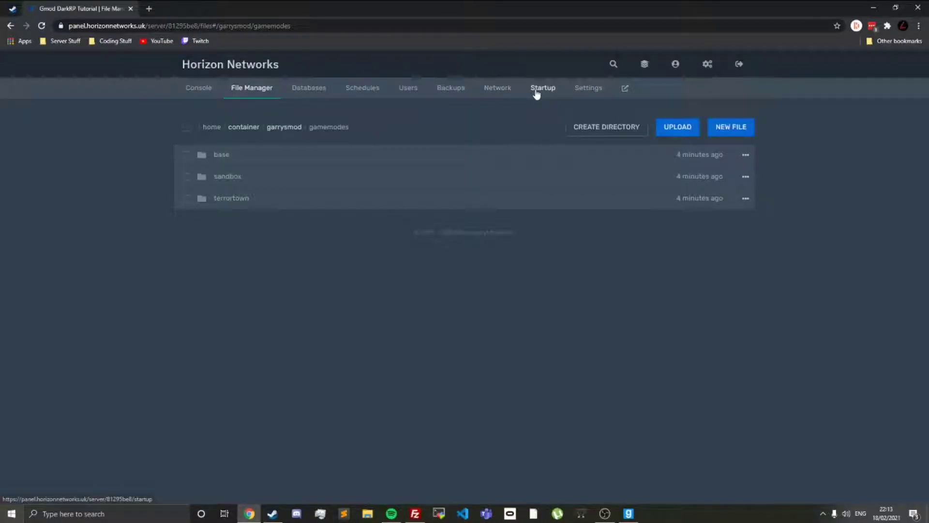
Step: Search Google in a new tab for "darkrp github" and open the FPtje/DarkRP repository
key(ctrl+t)
text(darkrp)
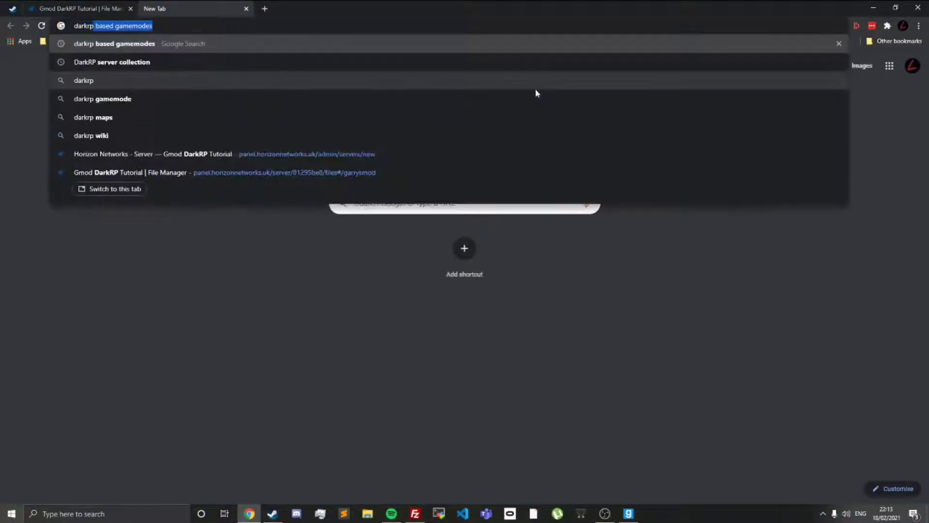
text( github)
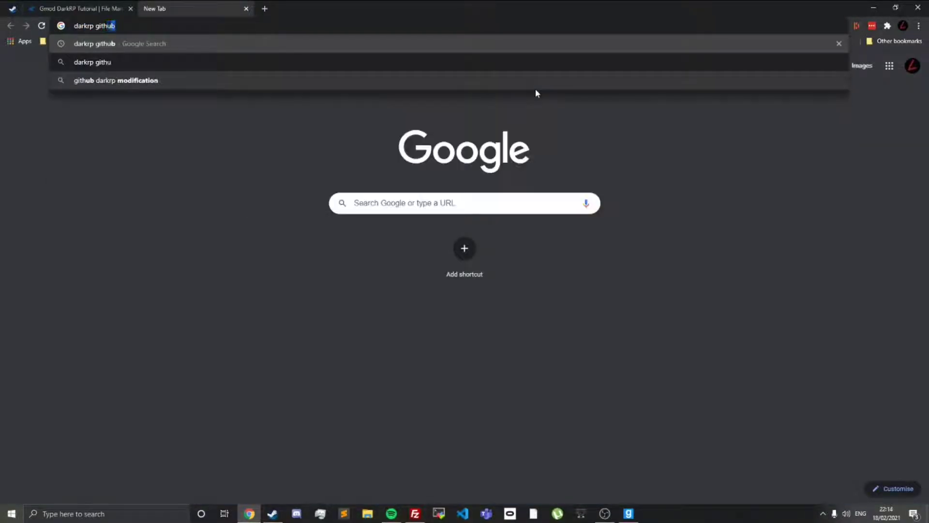
key(Return)
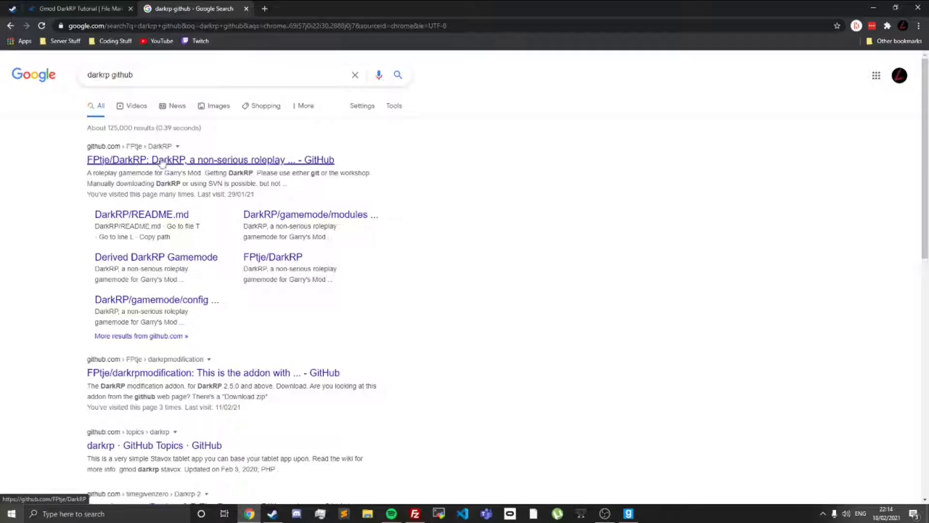
click(208, 160)
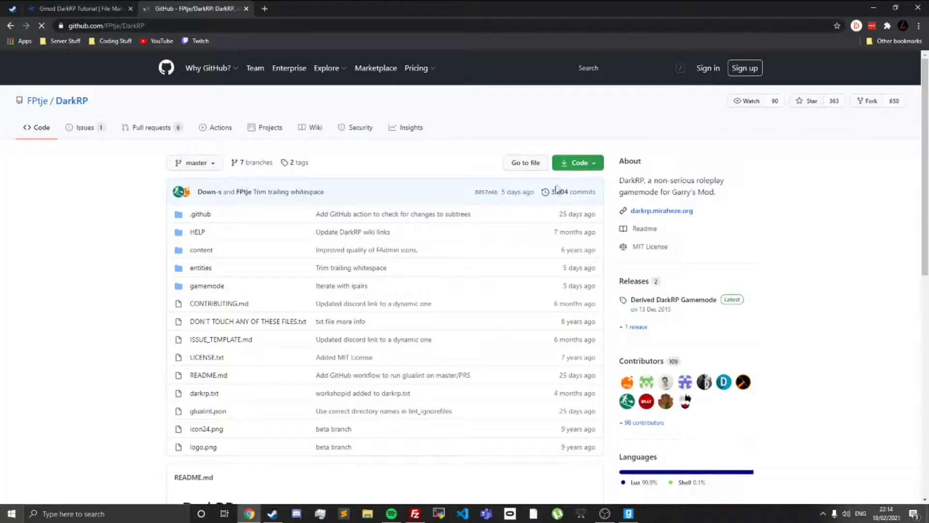
Step: Download the FPtje/DarkRP repository as a ZIP archive
click(568, 169)
click(419, 168)
scroll(322, 215, down, 8)
scroll(218, 203, down, 2)
scroll(217, 203, up, 4)
scroll(243, 363, down, 3)
scroll(269, 342, up, 9)
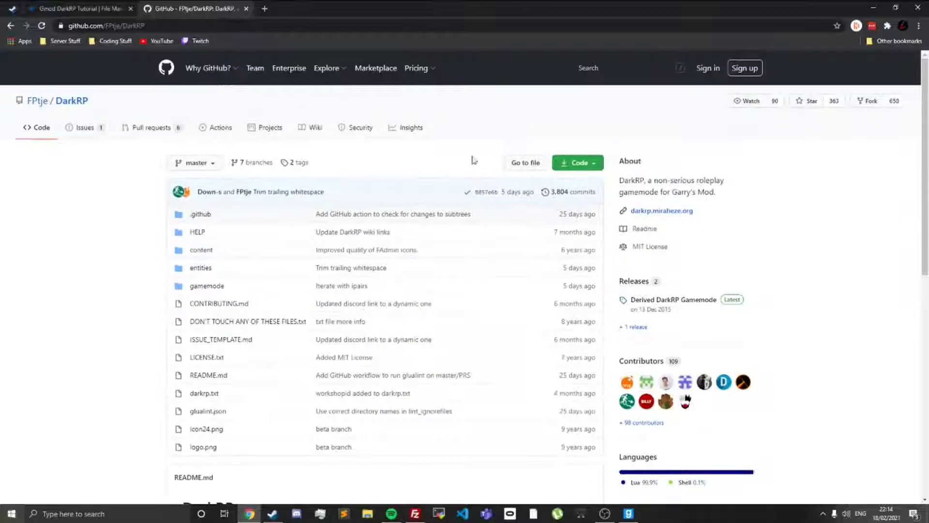
click(580, 163)
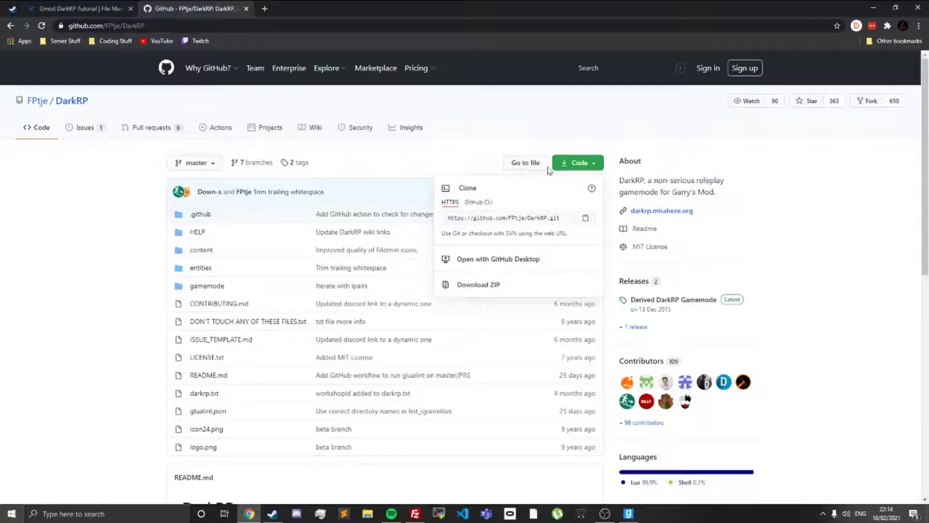
click(477, 286)
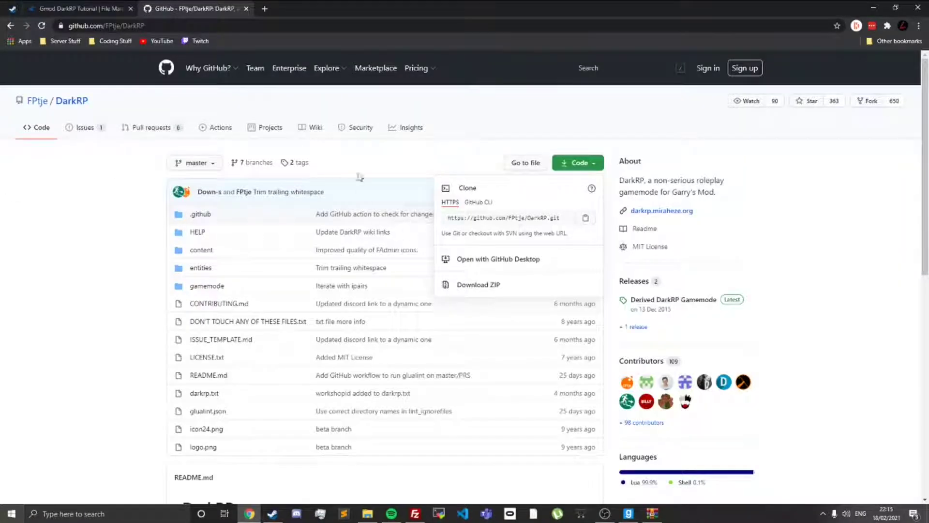
click(374, 160)
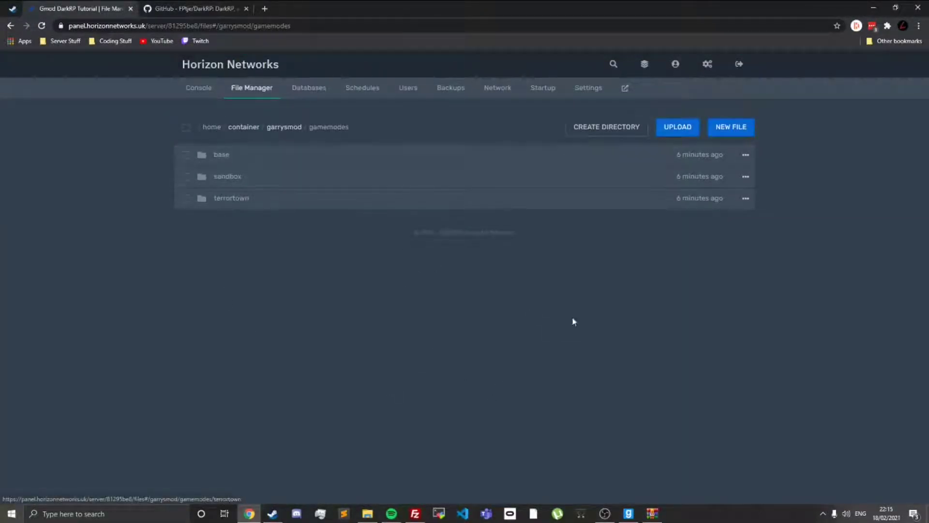
Step: Upload the DarkRP-master (1).zip archive from the Downloads folder into the server's garrysmod/gamemodes folder
click(651, 515)
click(652, 515)
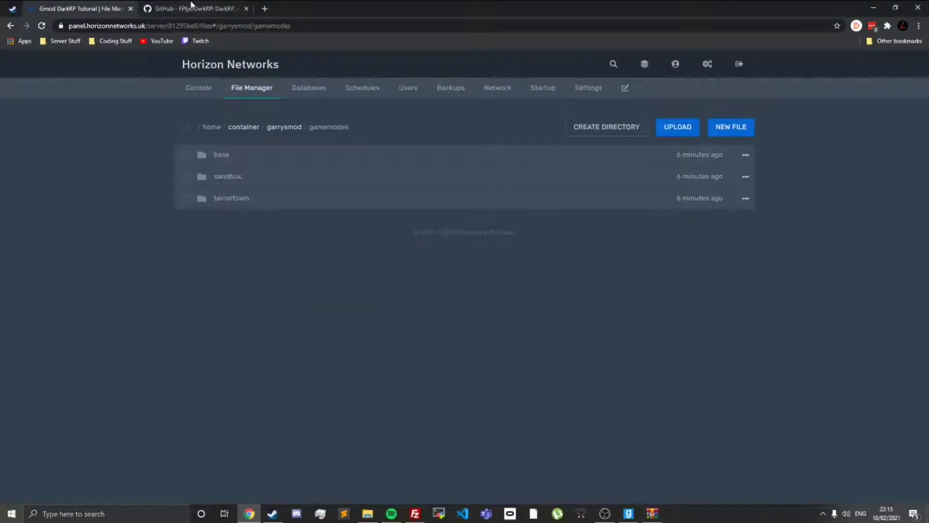
click(191, 7)
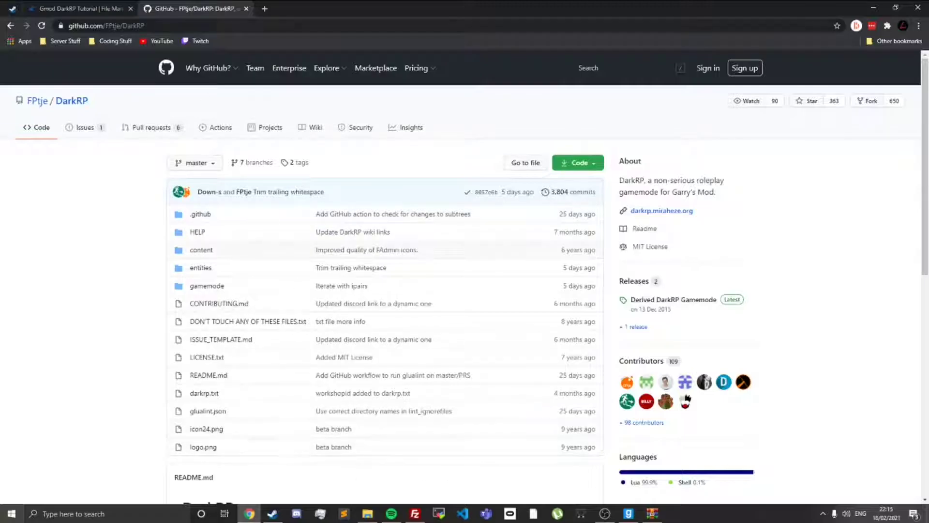
click(95, 6)
click(366, 513)
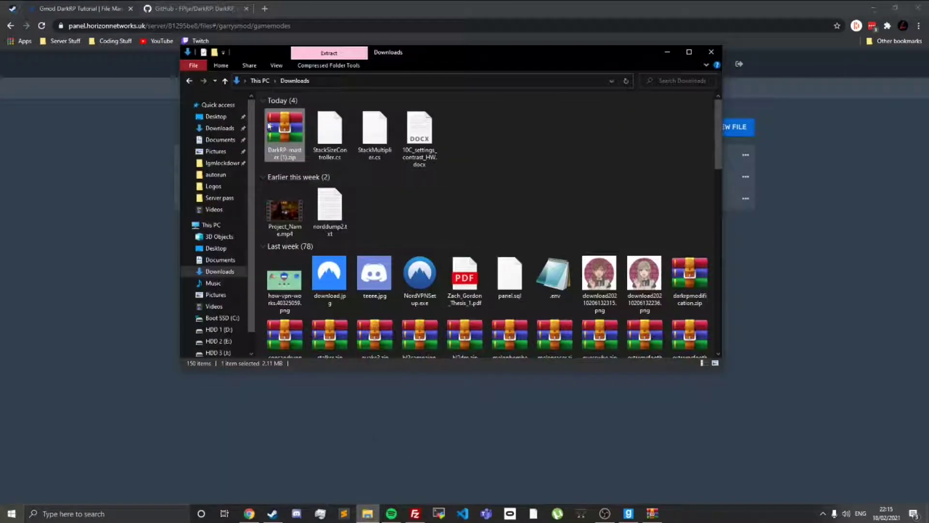
drag(270, 127, 874, 297)
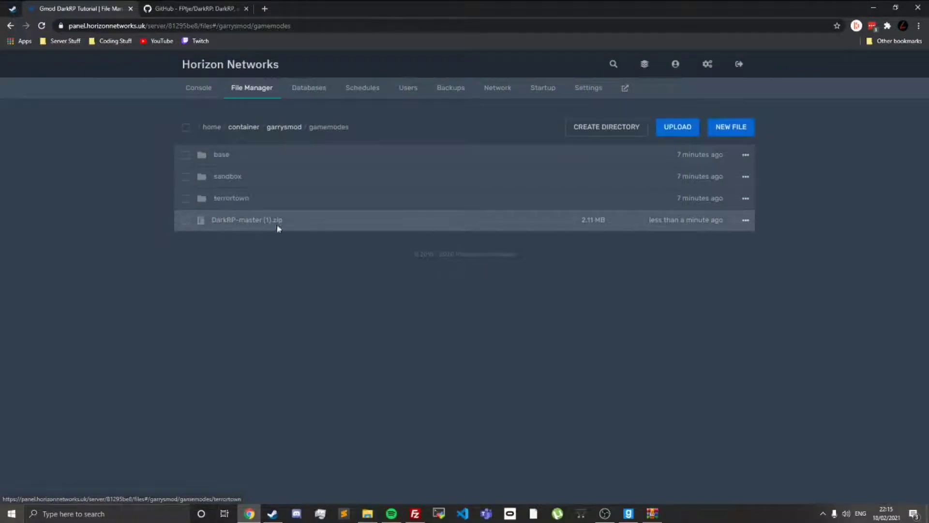
Step: Unarchive DarkRP-master (1).zip in the gamemodes folder and delete the ZIP file
click(745, 221)
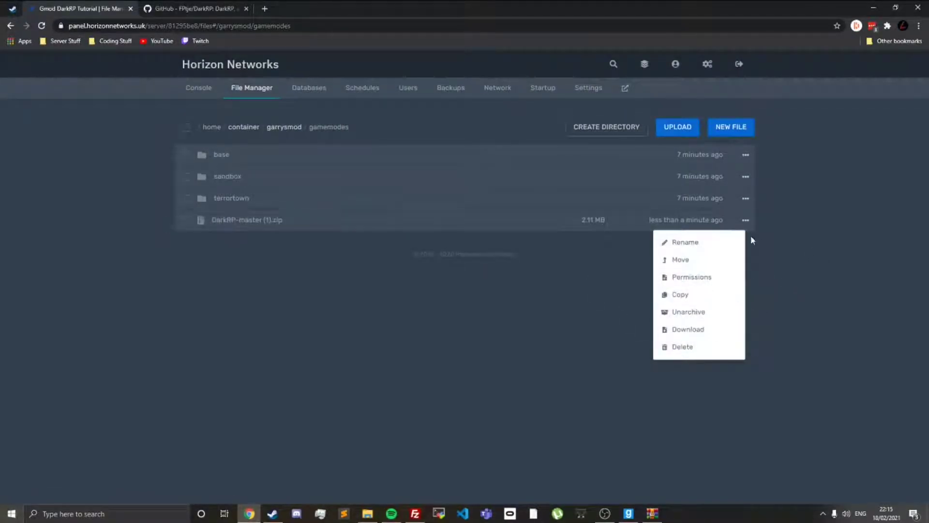
click(672, 314)
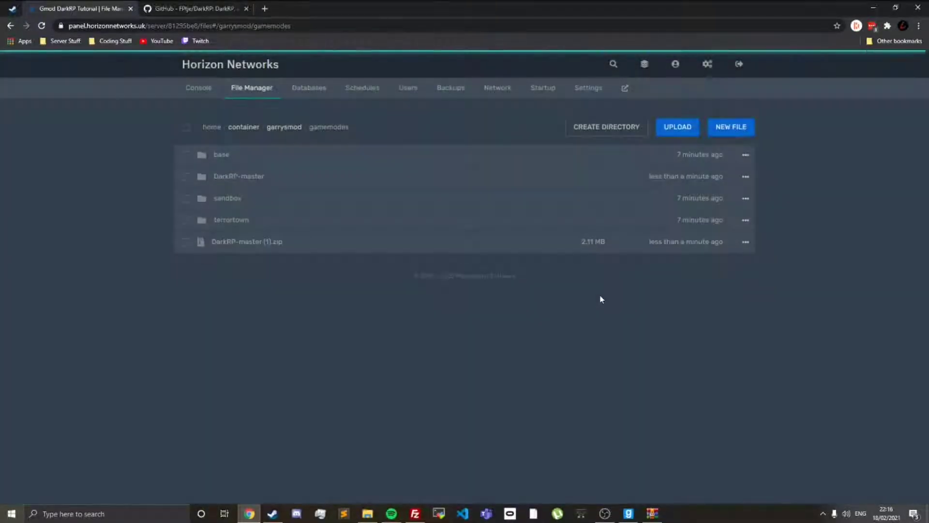
click(745, 241)
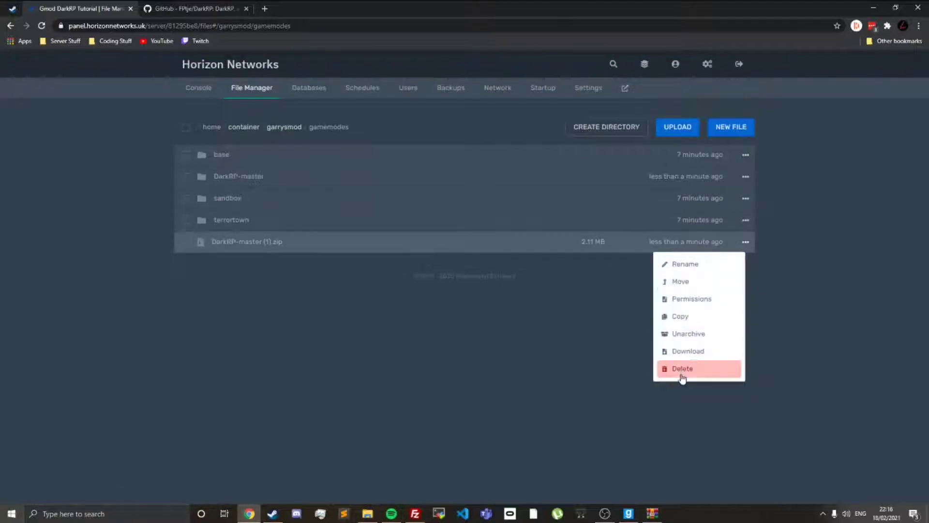
click(682, 368)
click(637, 215)
Step: Rename the extracted DarkRP-master folder to darkrp
right_click(240, 178)
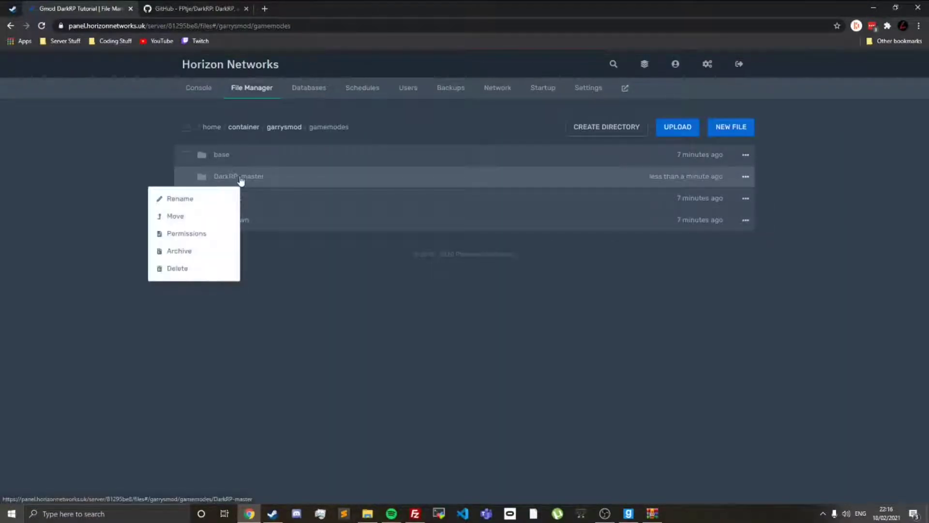
click(224, 199)
drag(390, 183, 134, 161)
drag(353, 183, 156, 173)
text(darkrp)
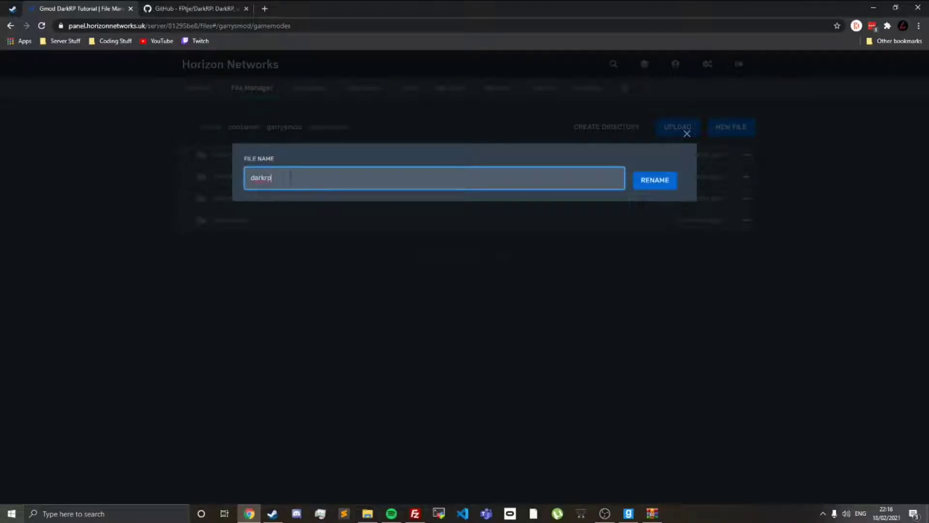
click(642, 186)
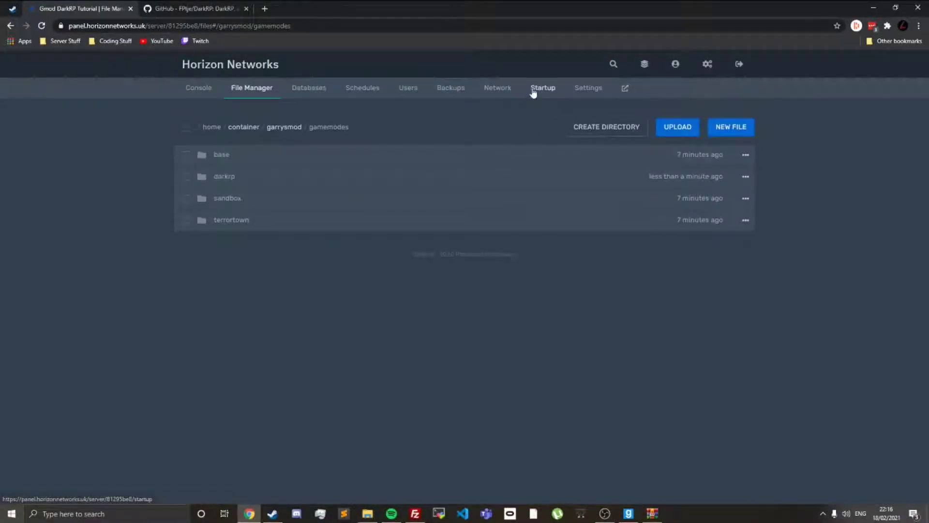
Step: Copy the login token of the 4000 game server account from Steam and enter it as the Steam Account Token startup variable
click(534, 92)
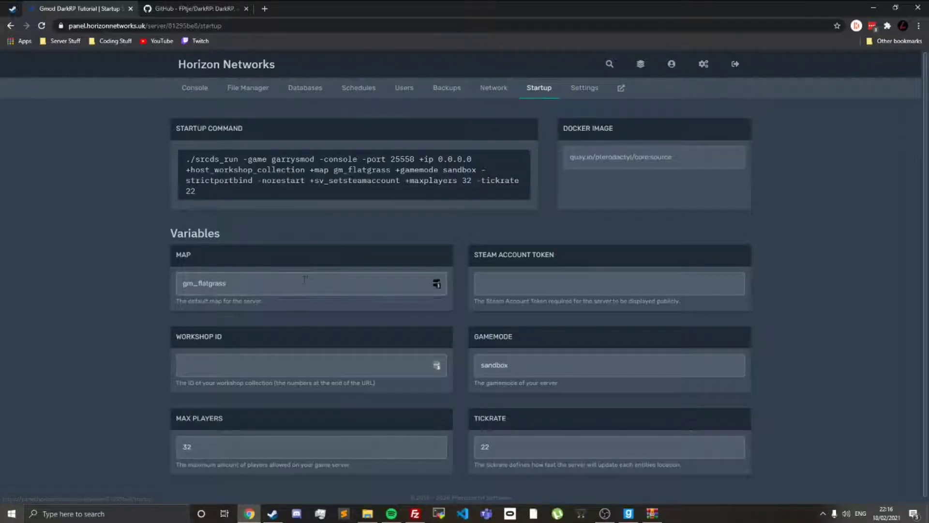
click(543, 276)
click(575, 359)
click(519, 284)
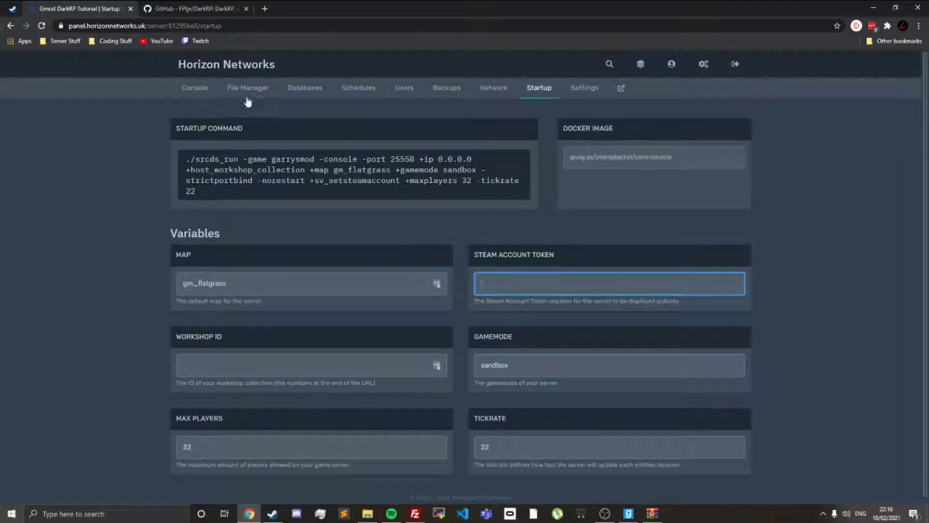
click(16, 7)
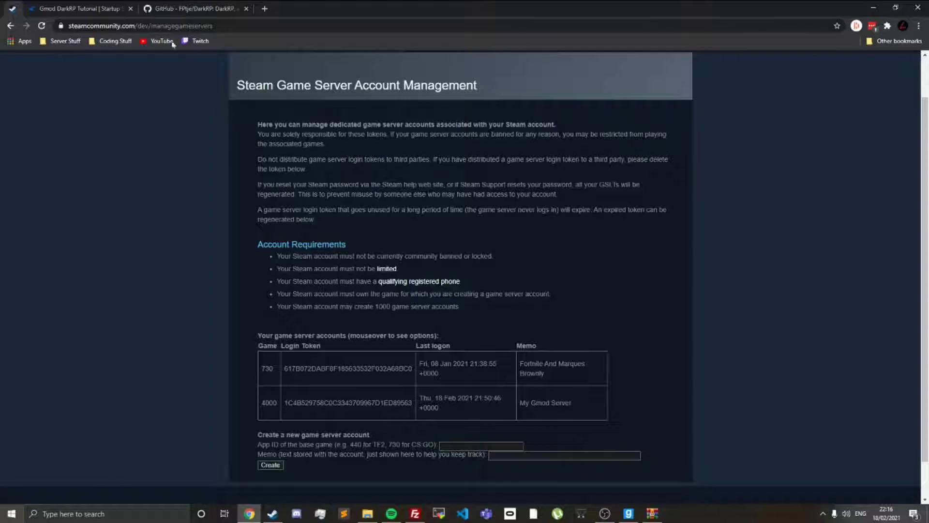
mouse_move(421, 399)
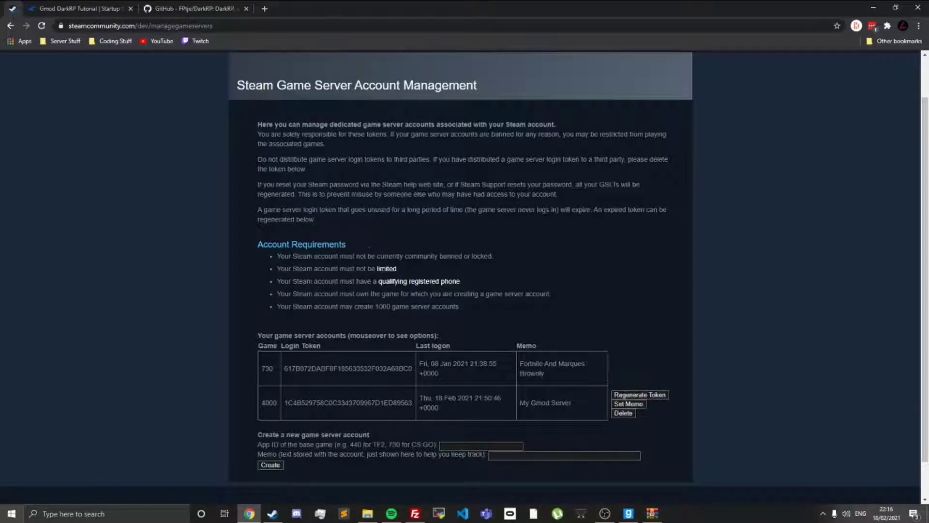
drag(413, 403, 297, 402)
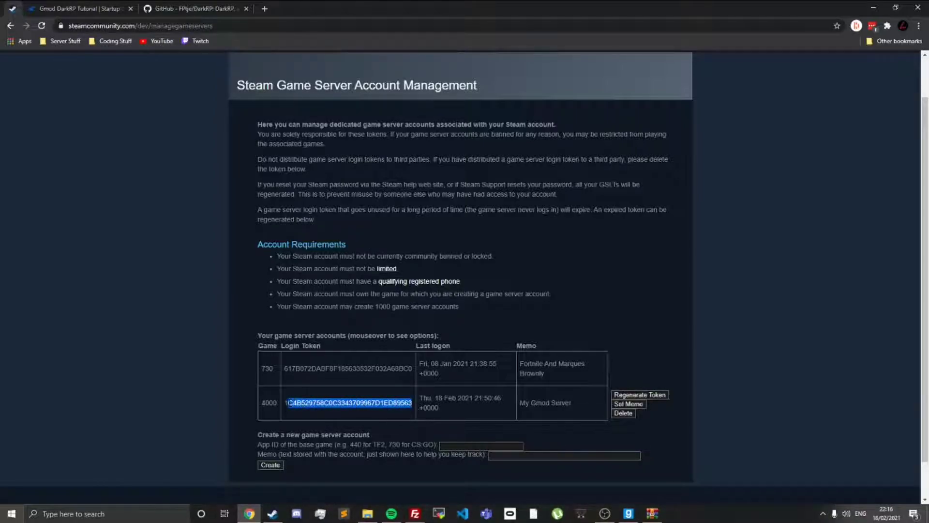
right_click(283, 401)
click(310, 409)
click(87, 8)
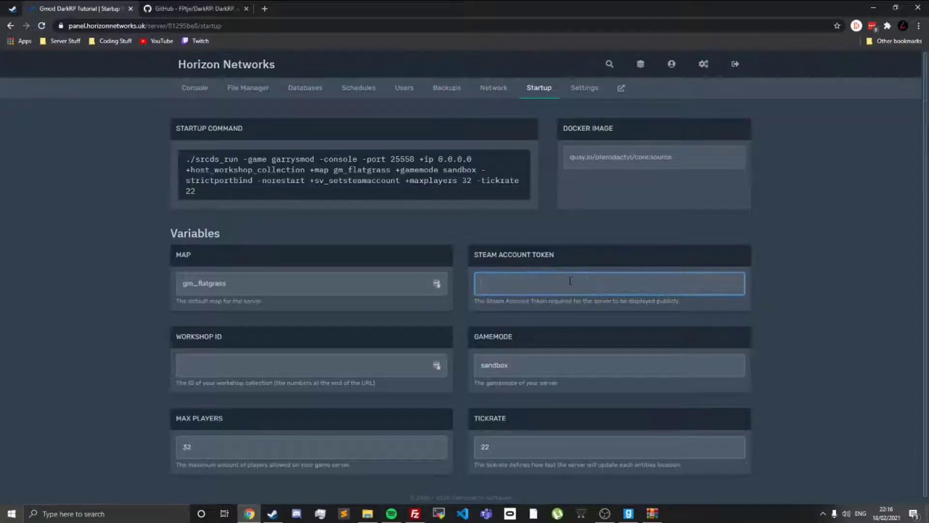
right_click(569, 283)
click(602, 366)
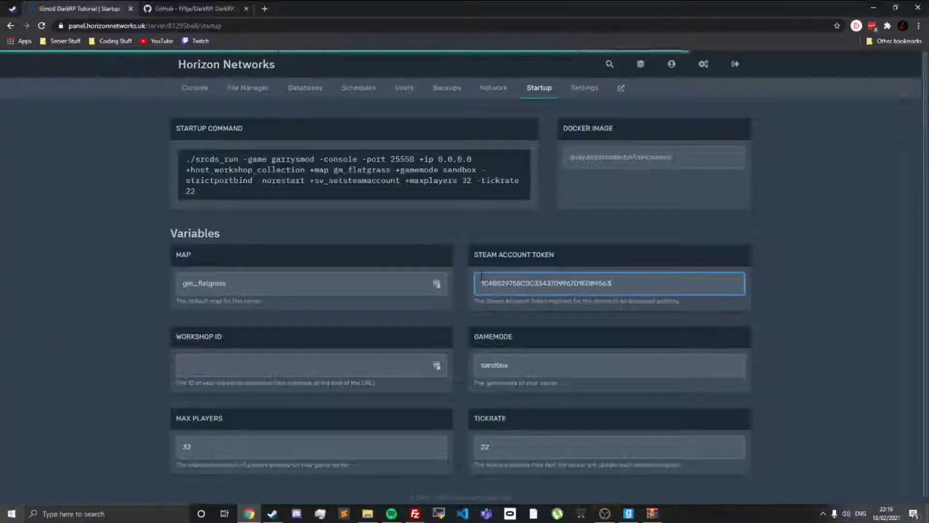
Step: Check the DarkRP folder's name in garrysmod/gamemodes and set the startup gamemode variable to darkrp
click(539, 361)
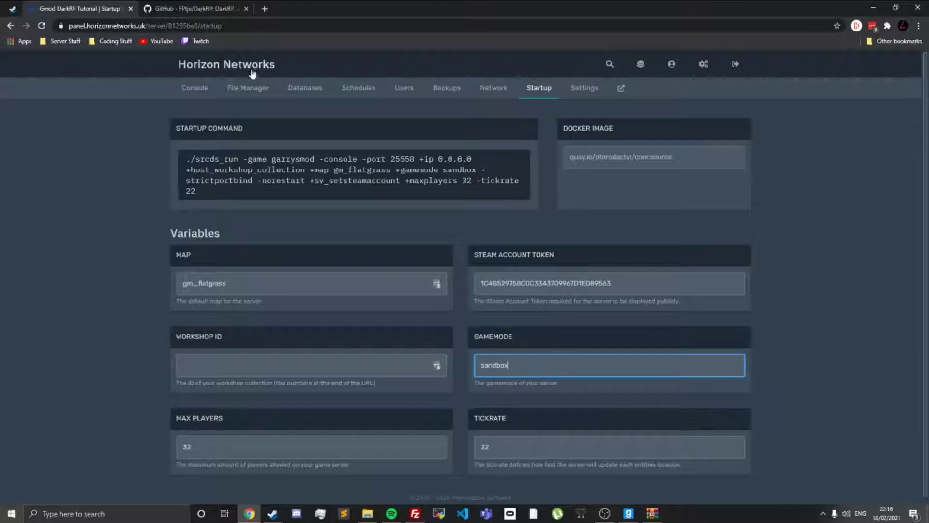
click(248, 88)
click(240, 216)
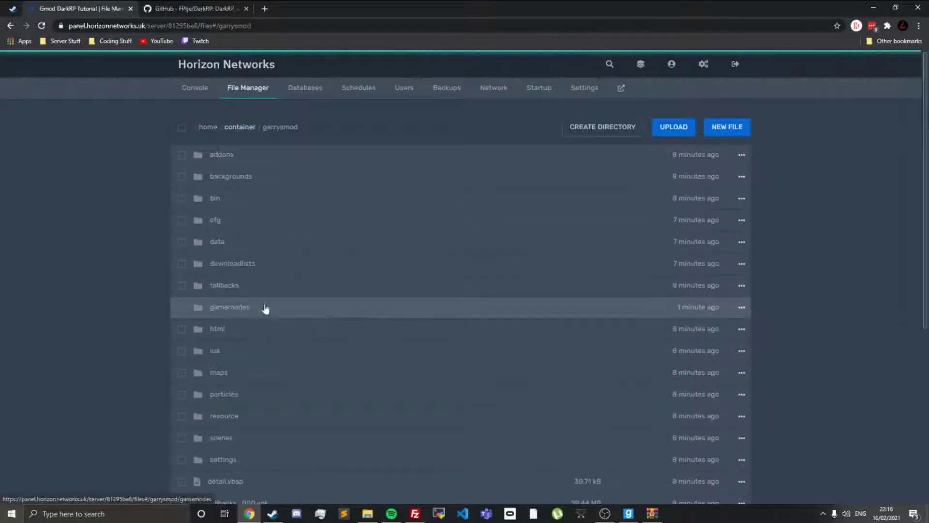
click(266, 307)
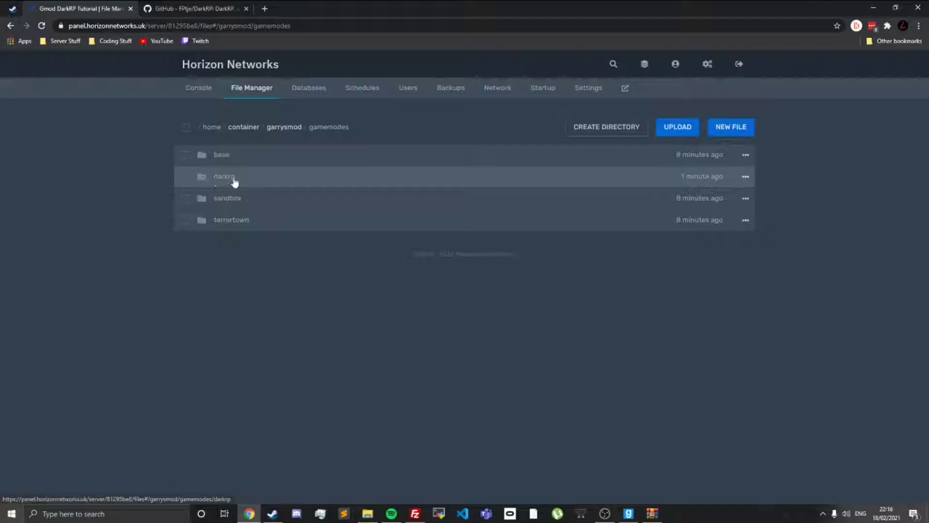
click(540, 95)
double_click(484, 366)
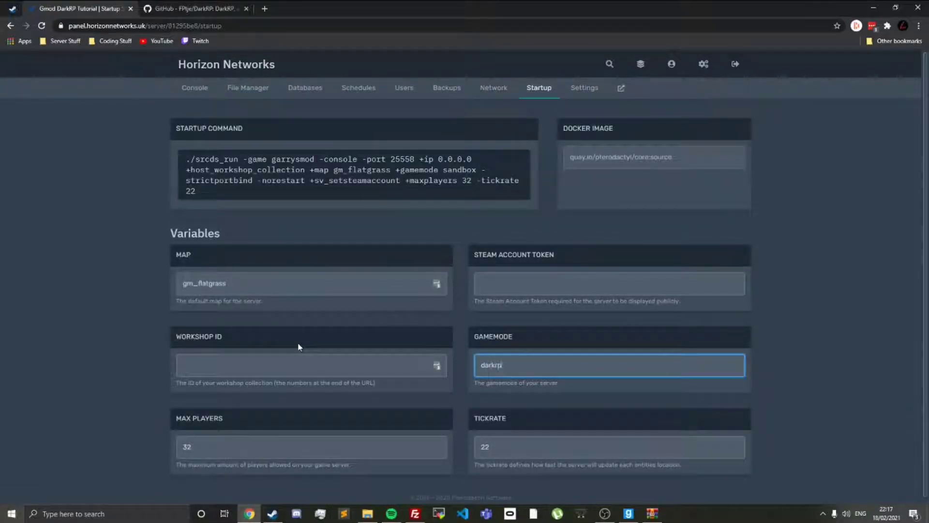
click(304, 442)
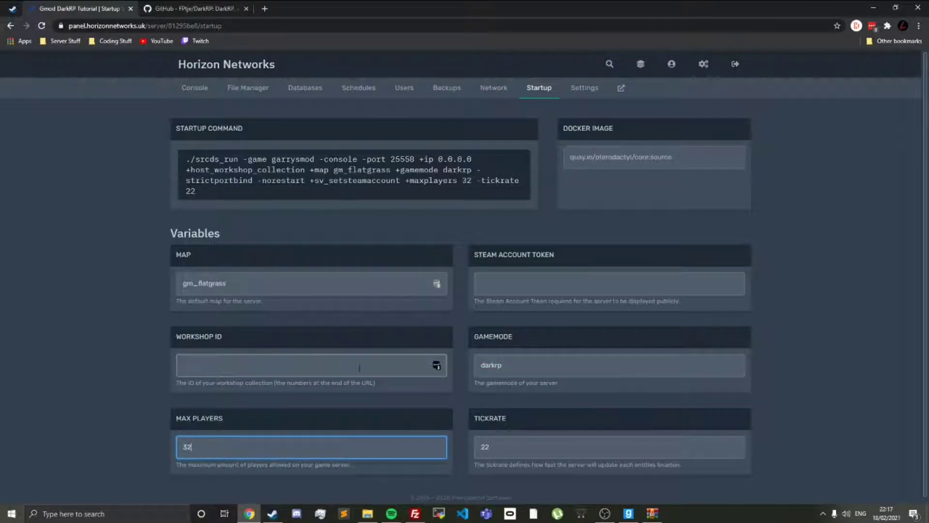
click(535, 366)
click(524, 443)
click(246, 446)
click(283, 372)
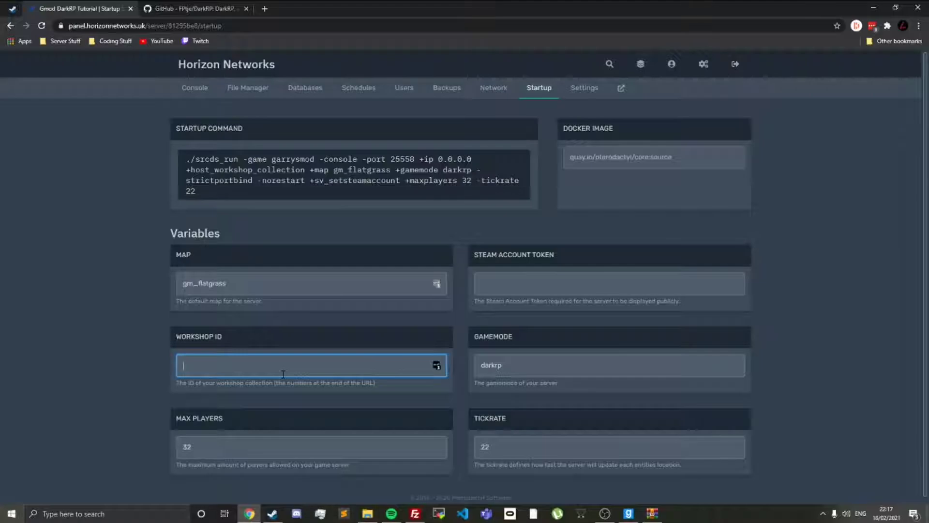
Step: Restart the server from its console page, then switch to Garry's Mod and begin a connect command in the developer console
click(209, 90)
click(238, 231)
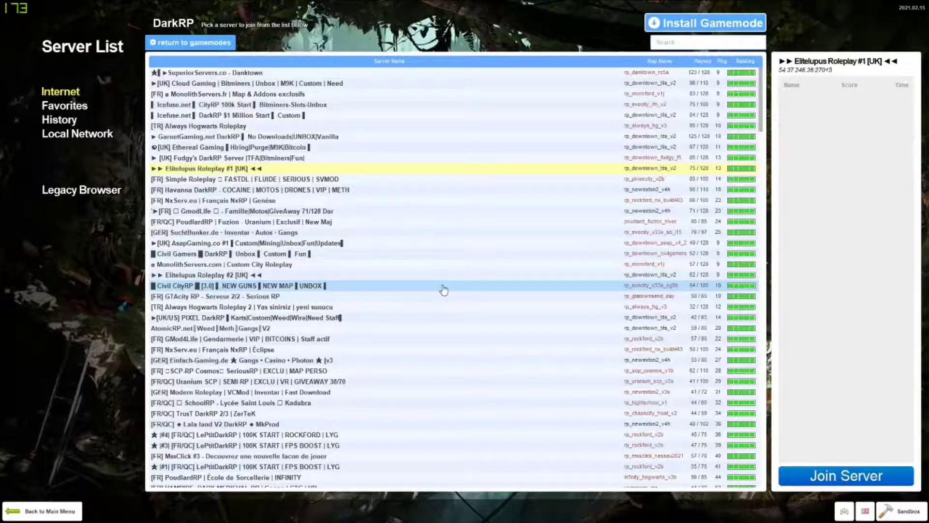
key(grave)
text(connec)
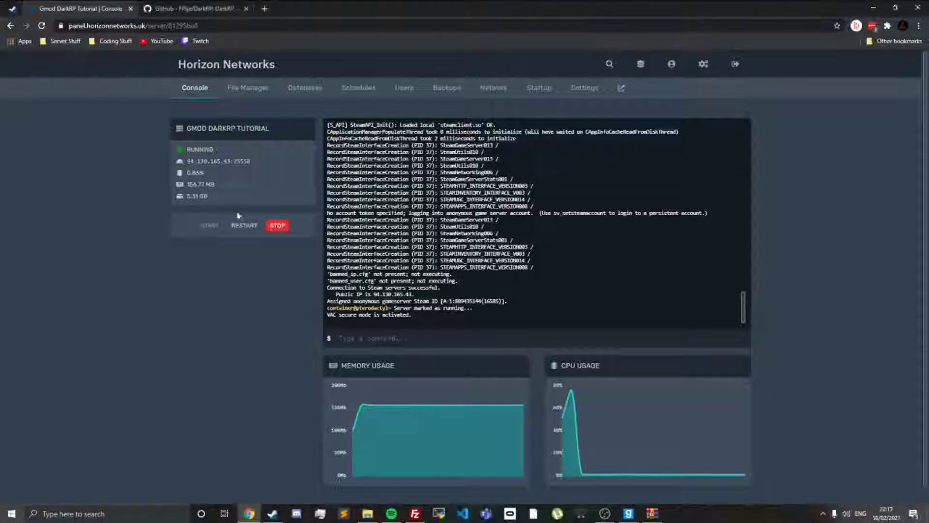
Step: Copy the server's address in the hosting panel and run the status command in the server console
click(203, 164)
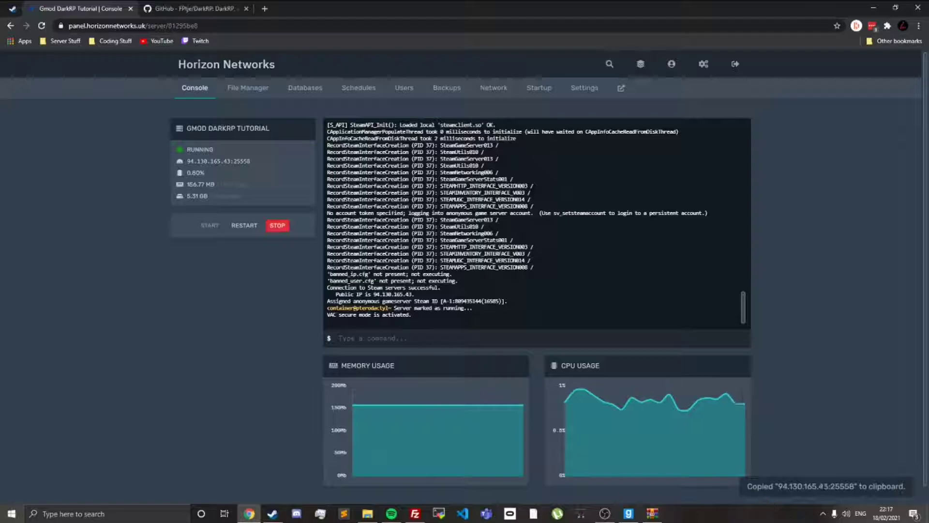
click(228, 162)
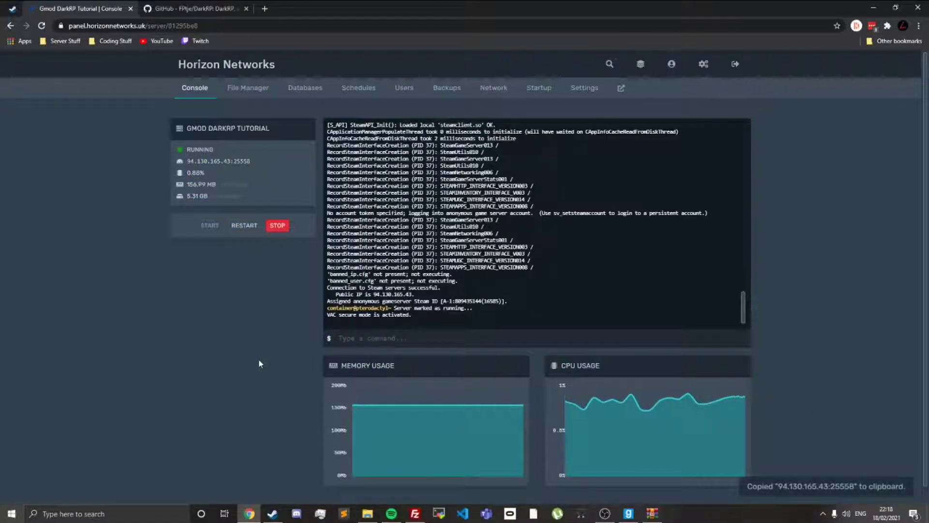
click(397, 333)
text(stat)
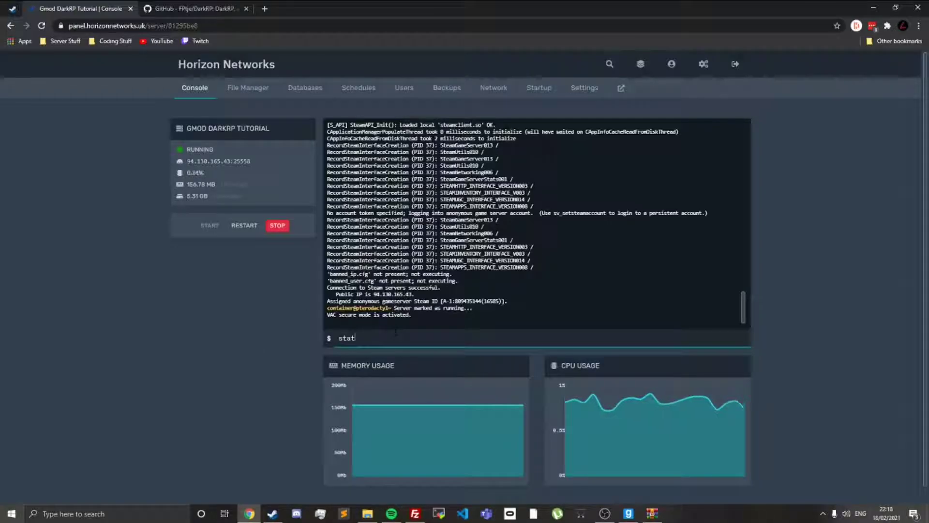
key(BackSpace)
key(BackSpace)
text(status)
key(Return)
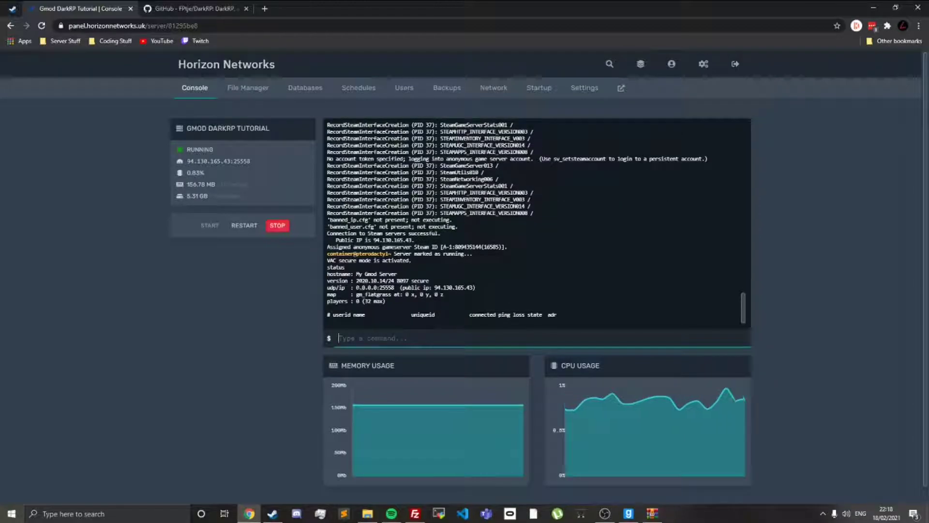
Step: Copy the server address 94.130.165.43:25558 and join it from Garry's Mod with the connect command
click(359, 284)
click(223, 166)
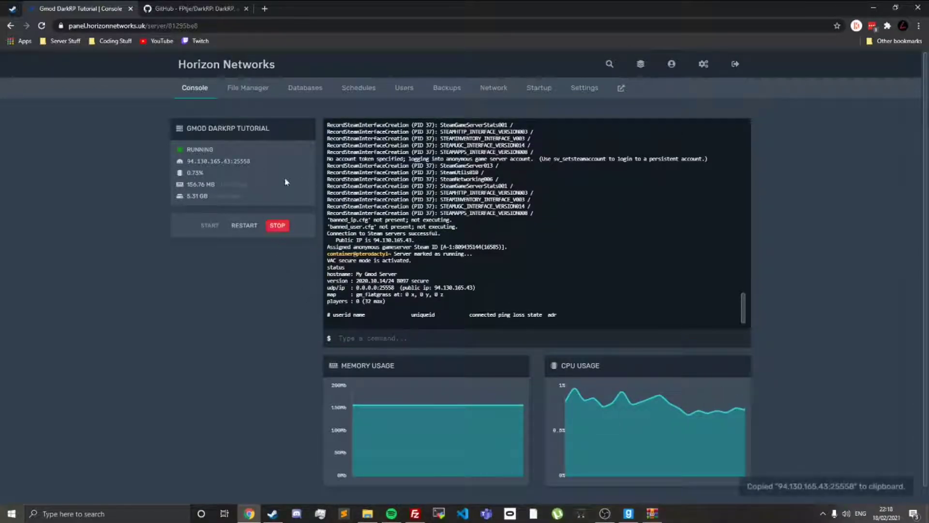
key(alt+Tab)
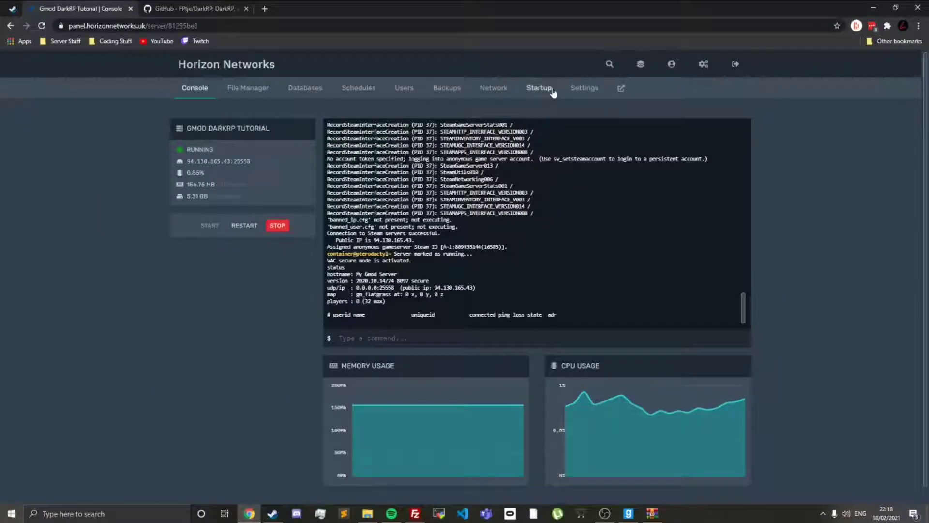
click(553, 91)
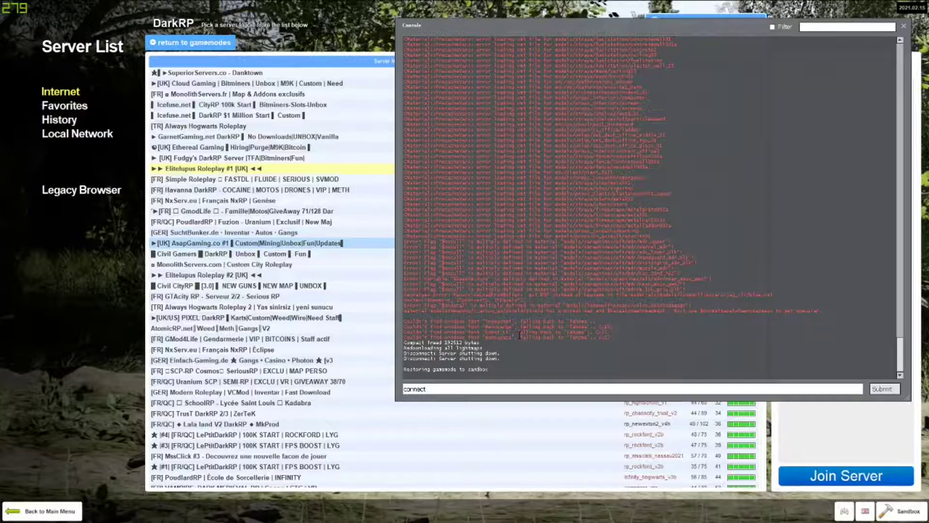
key(ctrl+v)
key(Return)
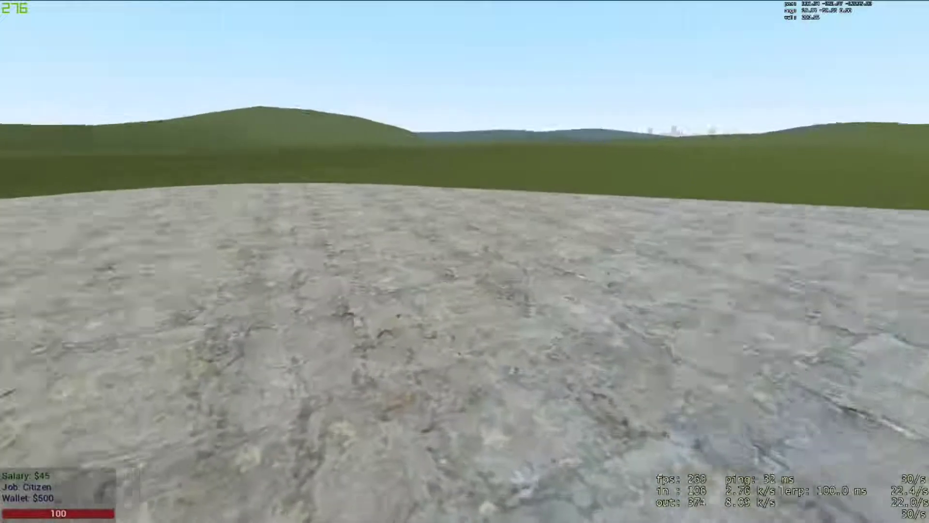
Step: Check the DarkRP menus in the game and open the help page with the chat commands
key(F4)
key(F4)
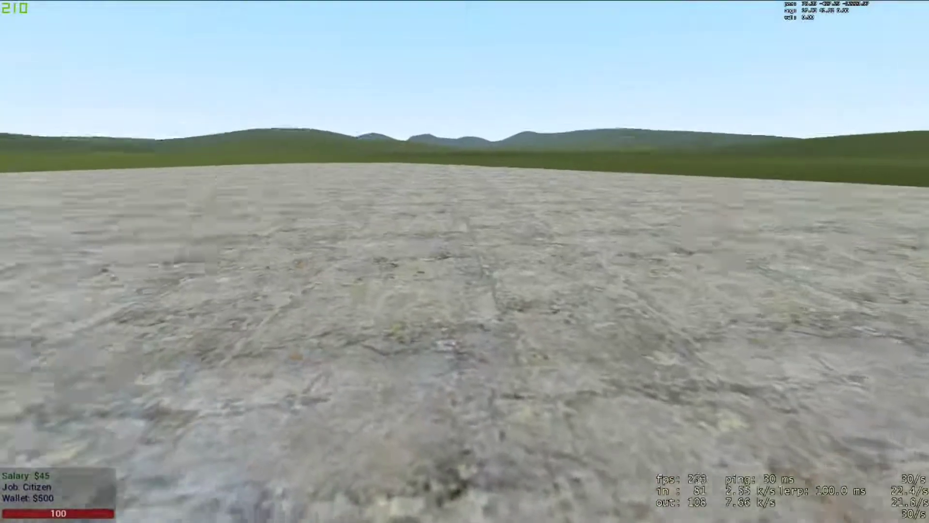
key(F1)
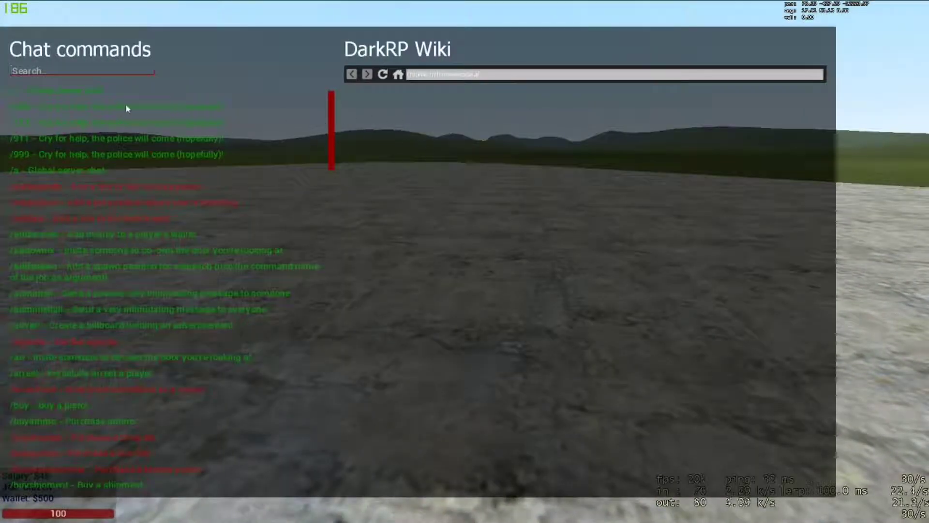
Step: Close the DarkRP help page, check the remaining in-game menus and scoreboard, and walk around the map
key(F1)
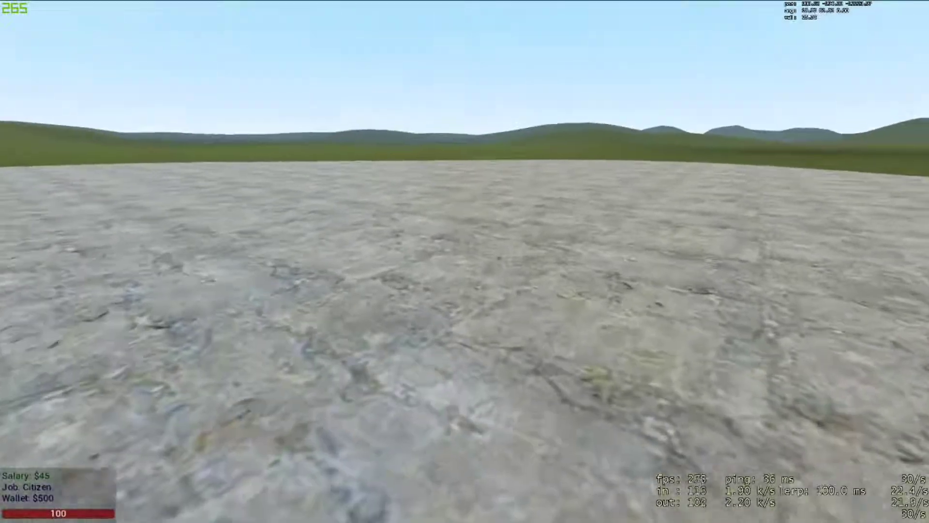
key(F3)
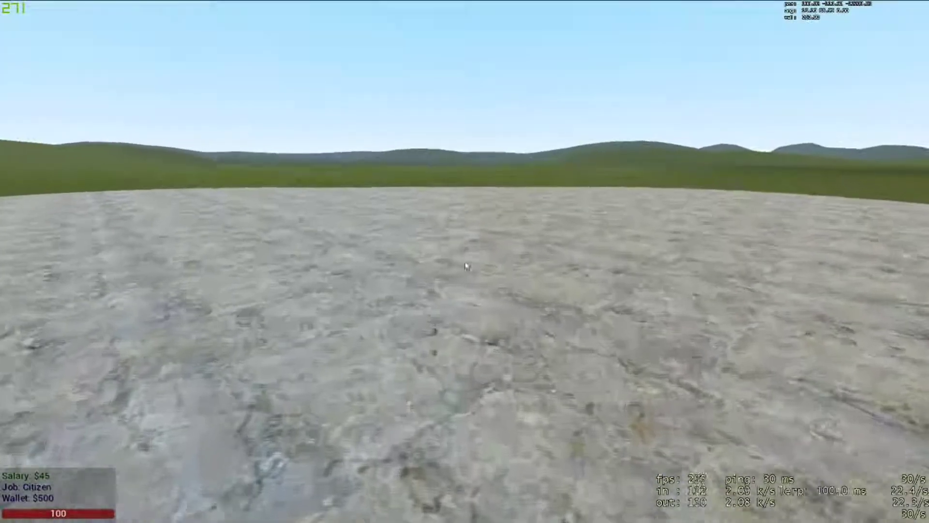
key(Tab)
click(298, 96)
click(69, 65)
key(w)
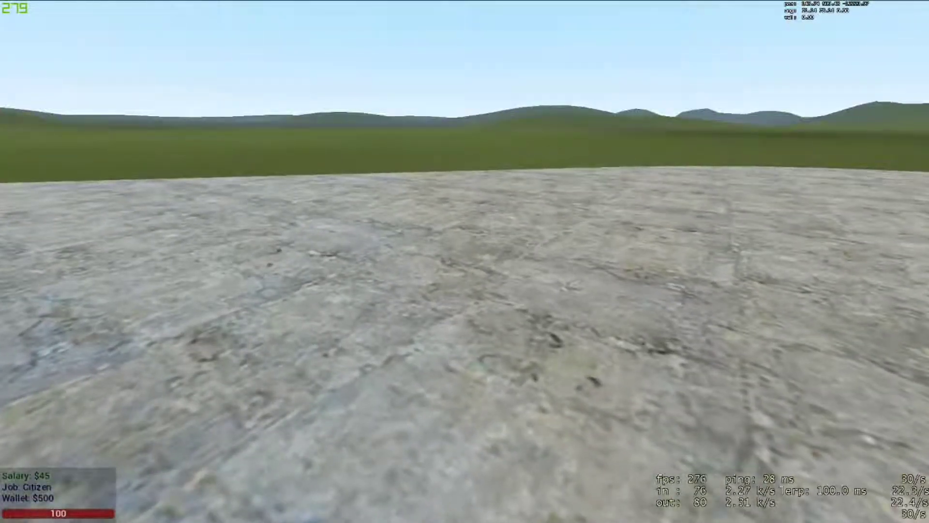
Step: Switch to the browser, follow the darkrpmodification link in the DarkRP GitHub readme, and download that repository as a ZIP
key(alt+Tab)
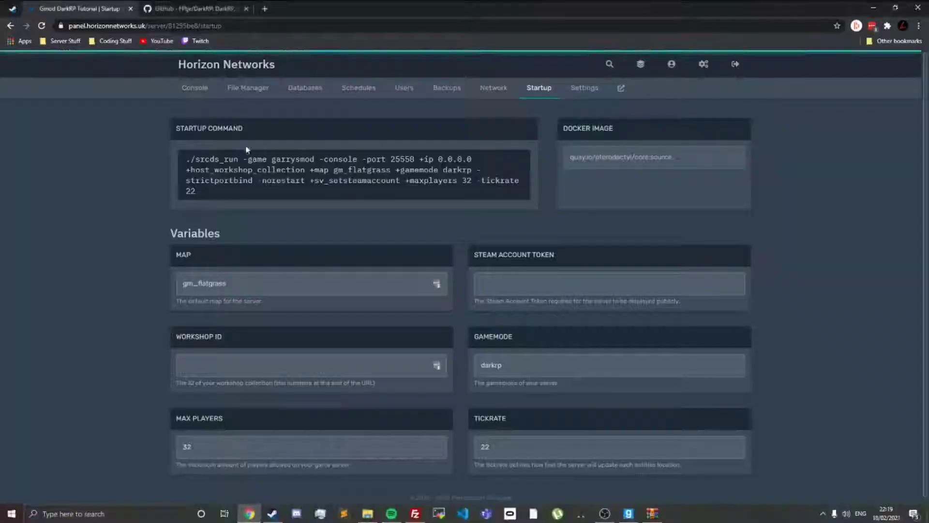
click(253, 88)
click(193, 8)
scroll(286, 219, down, 9)
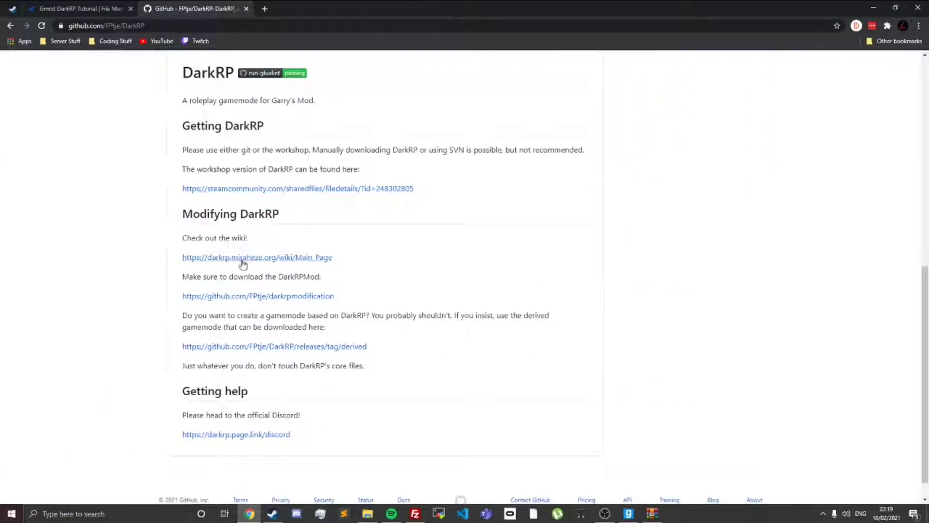
click(251, 296)
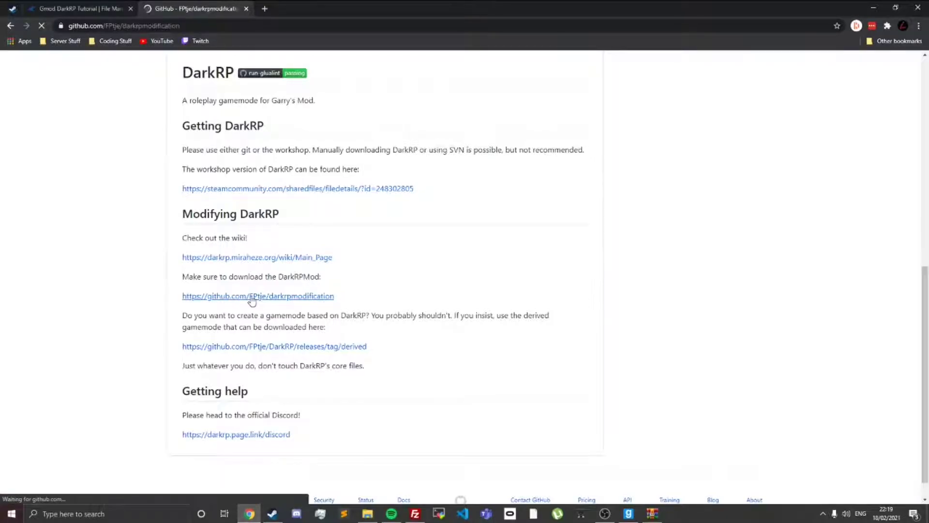
click(576, 162)
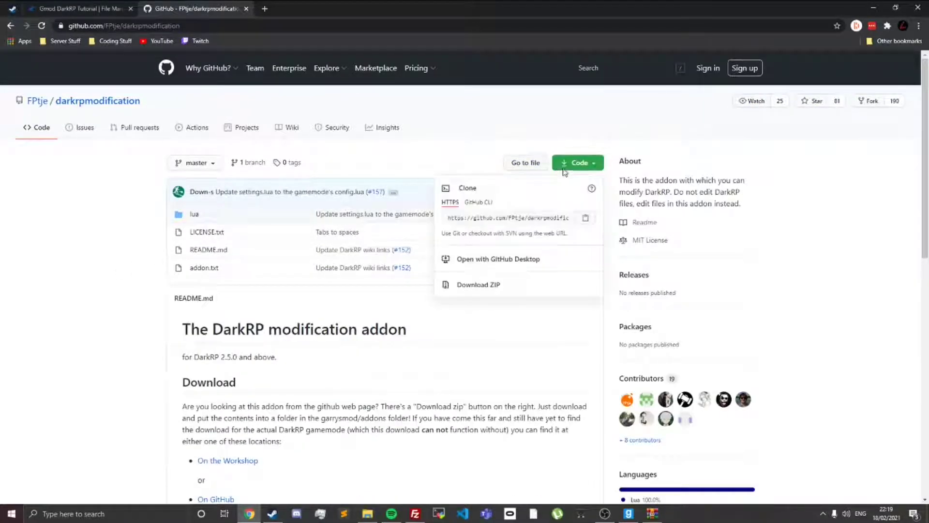
click(489, 286)
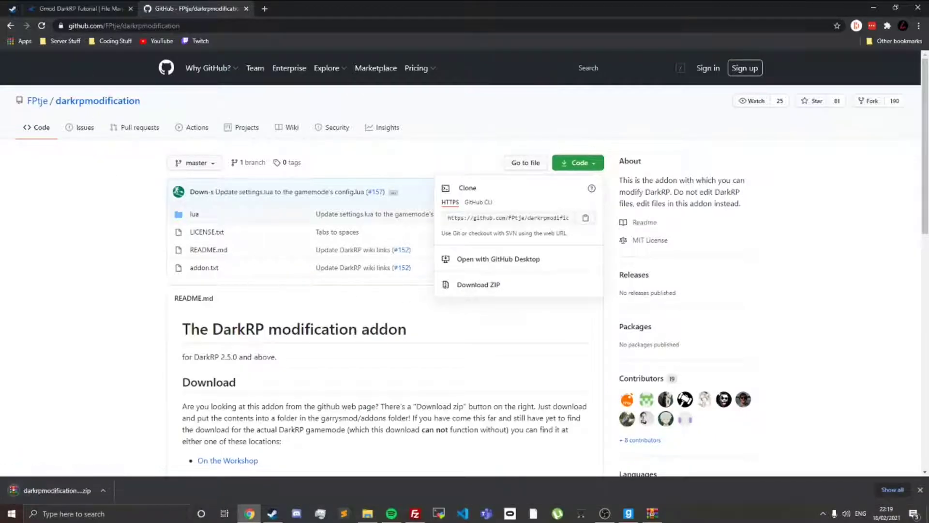
Step: In the hosting panel's file manager, upload the downloaded darkrpmodification ZIP into garrysmod/addons
click(84, 9)
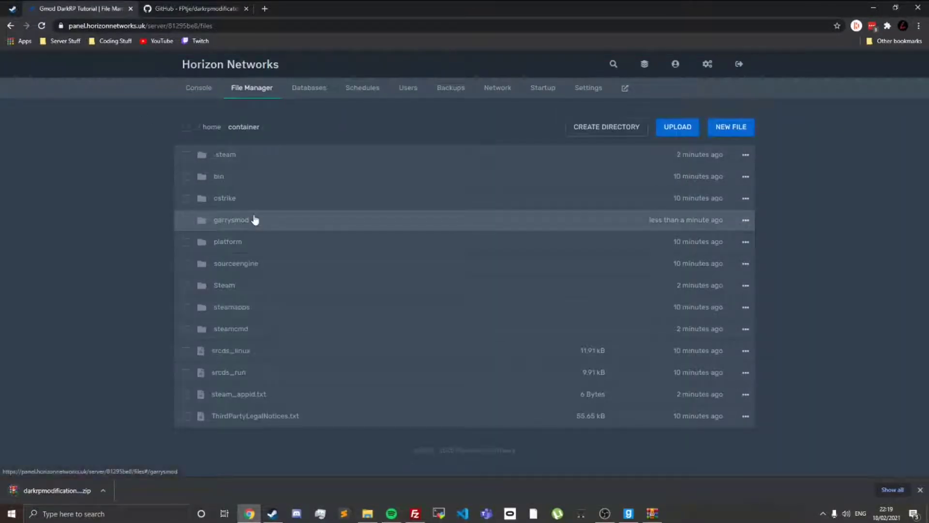
click(258, 224)
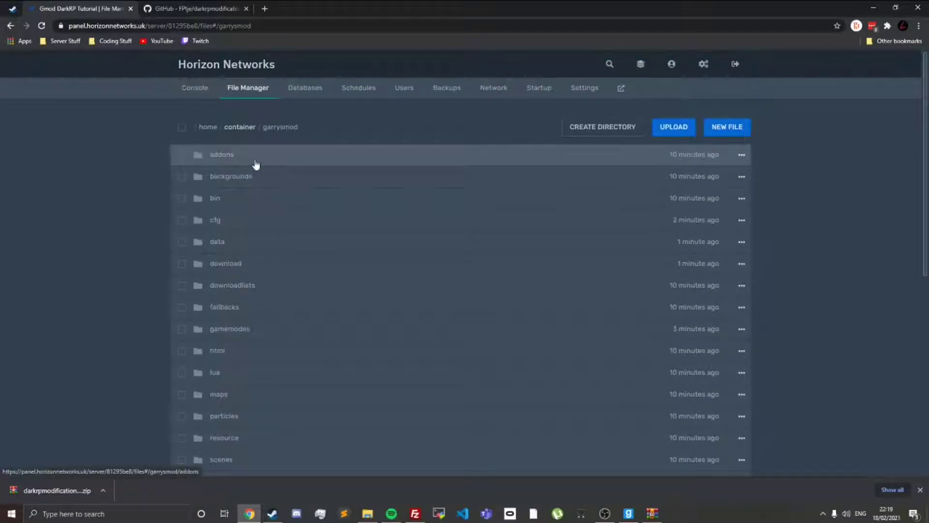
click(256, 164)
drag(54, 490, 350, 215)
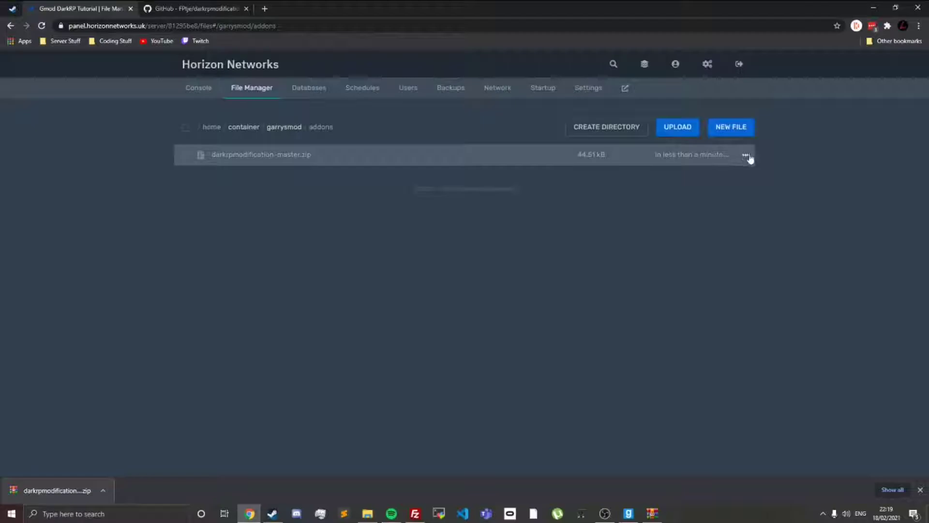
Step: Unarchive darkrpmodification-master.zip in the addons folder and delete the ZIP file
click(683, 246)
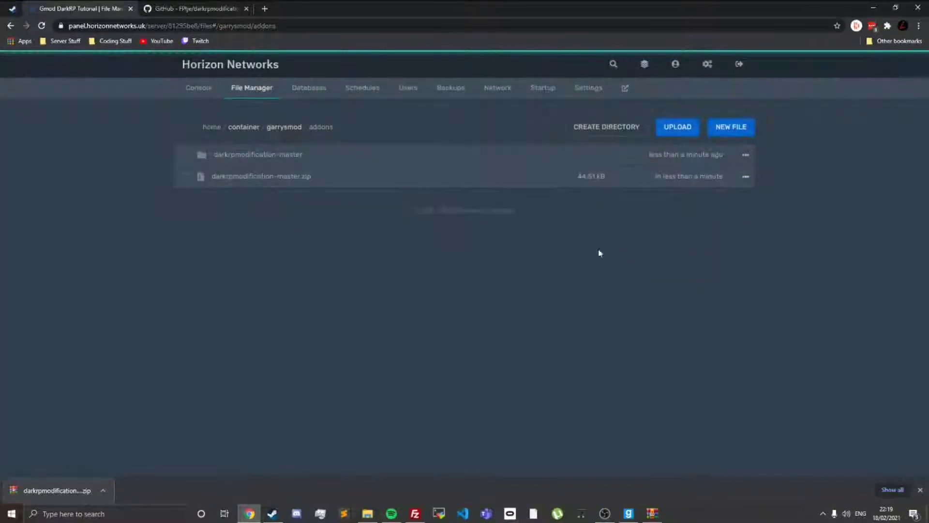
click(746, 176)
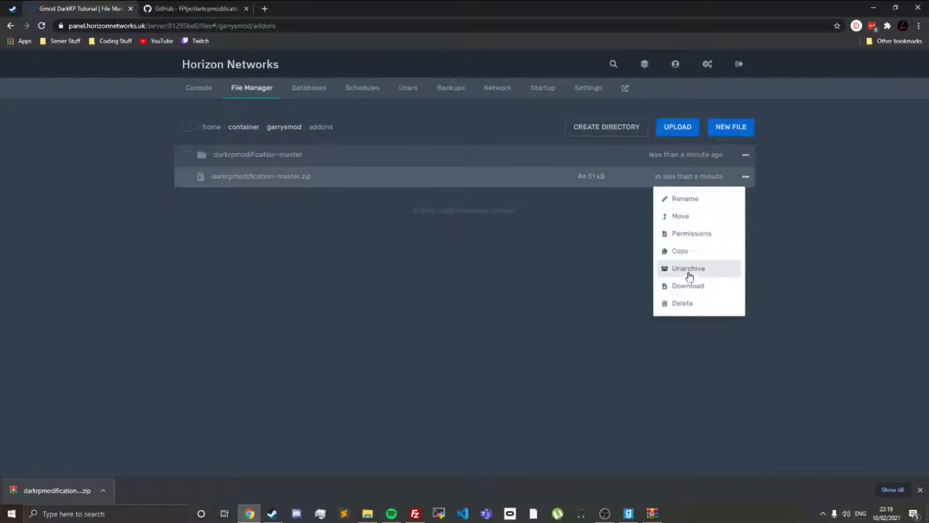
click(690, 305)
click(638, 216)
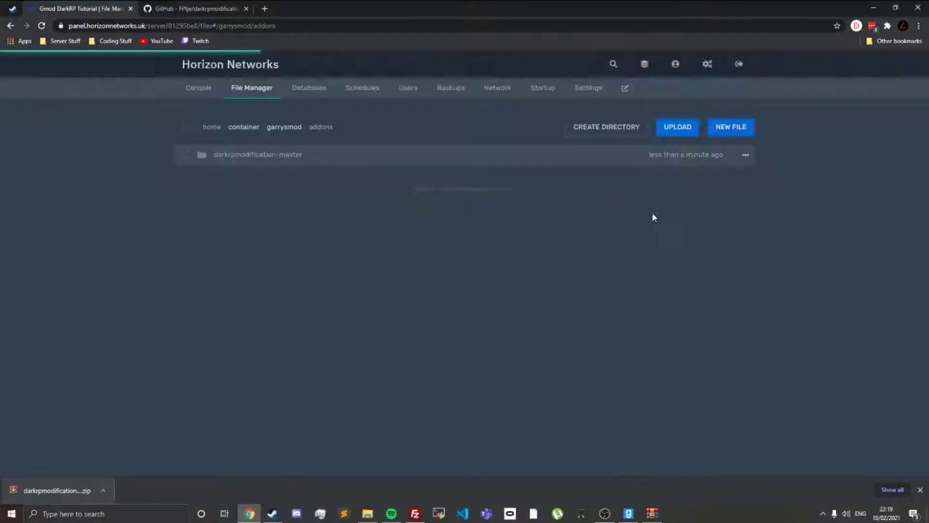
Step: Check the contents of the extracted darkrpmodification-master folder and rename the folder to darkrpmodification
click(310, 156)
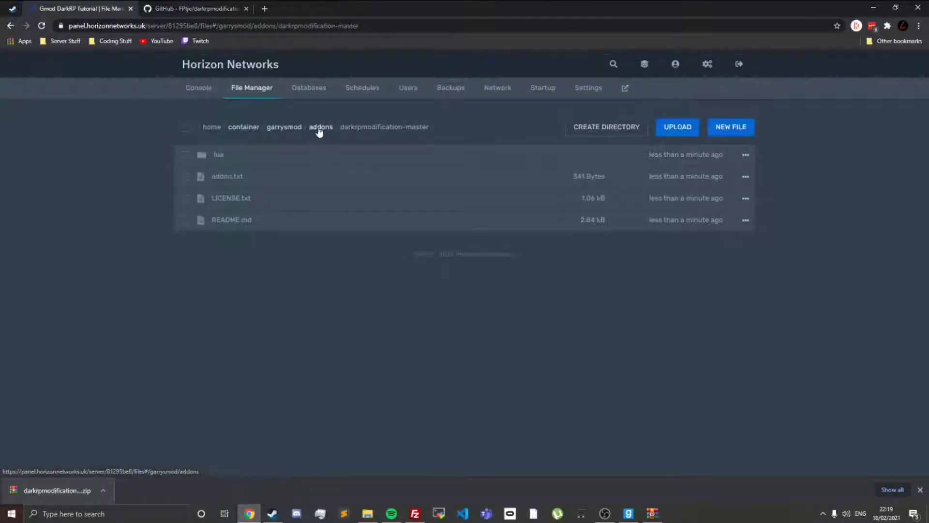
click(321, 126)
right_click(296, 162)
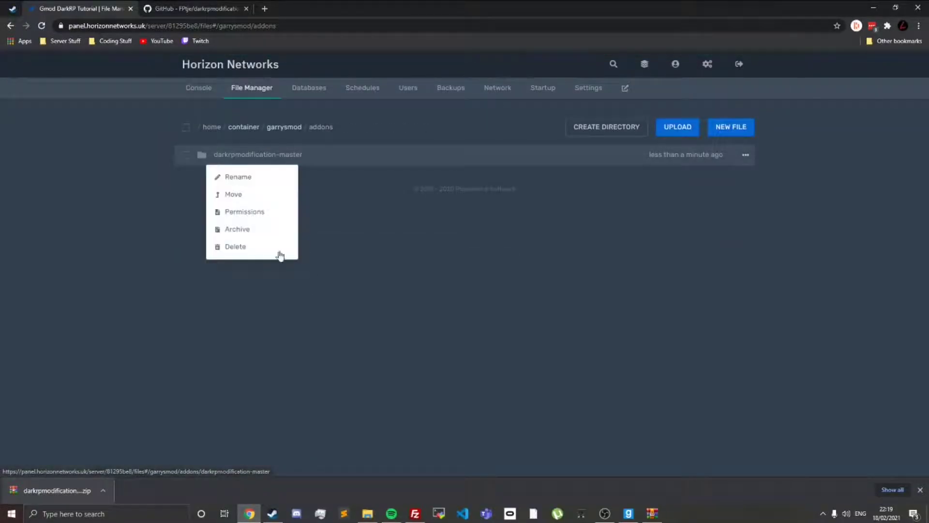
click(250, 177)
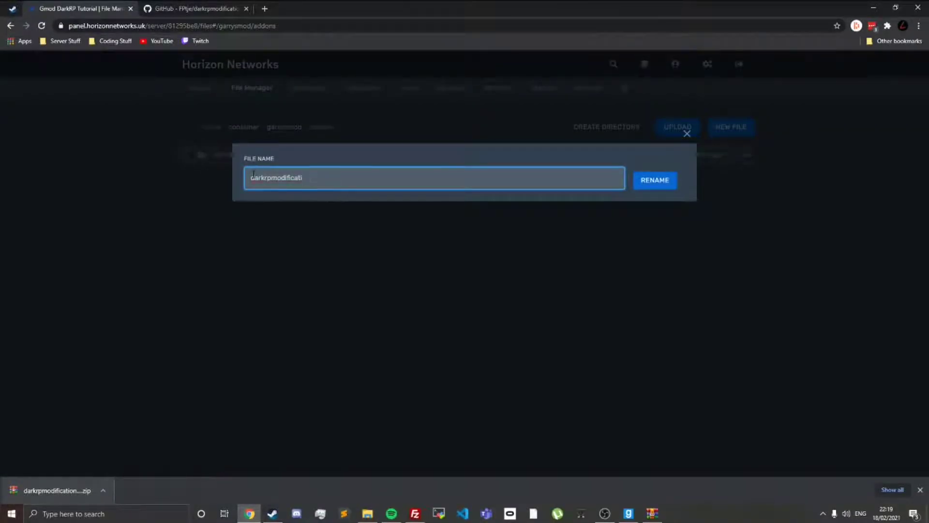
click(655, 180)
Step: Look at README.md in the darkrpmodification folder and return to the folder
click(271, 154)
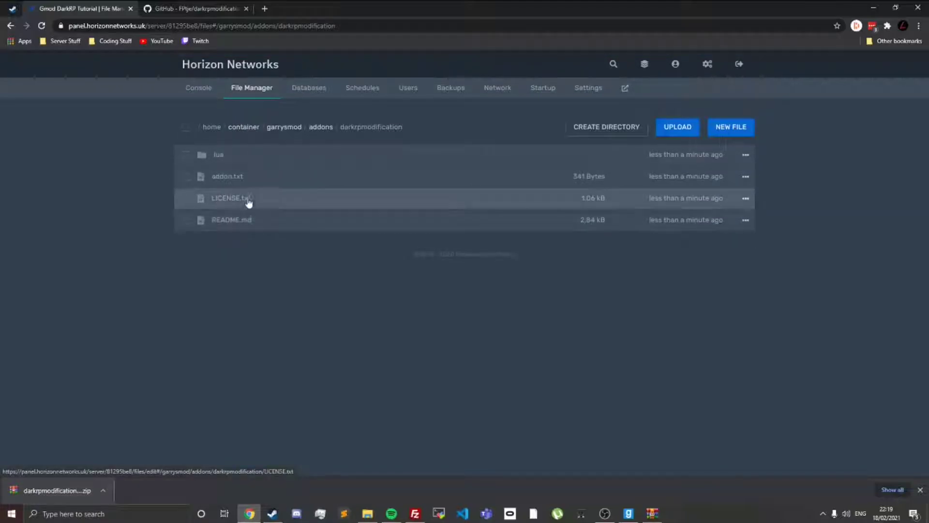
click(231, 220)
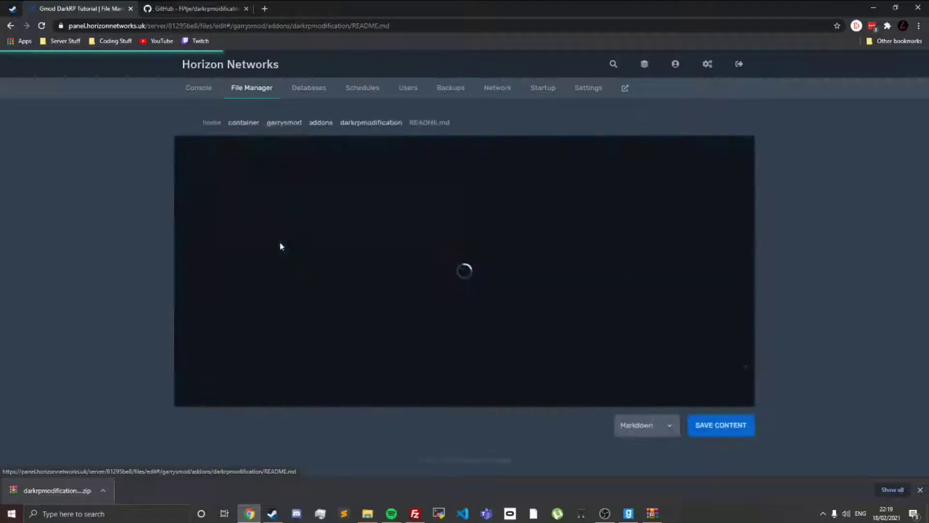
click(383, 124)
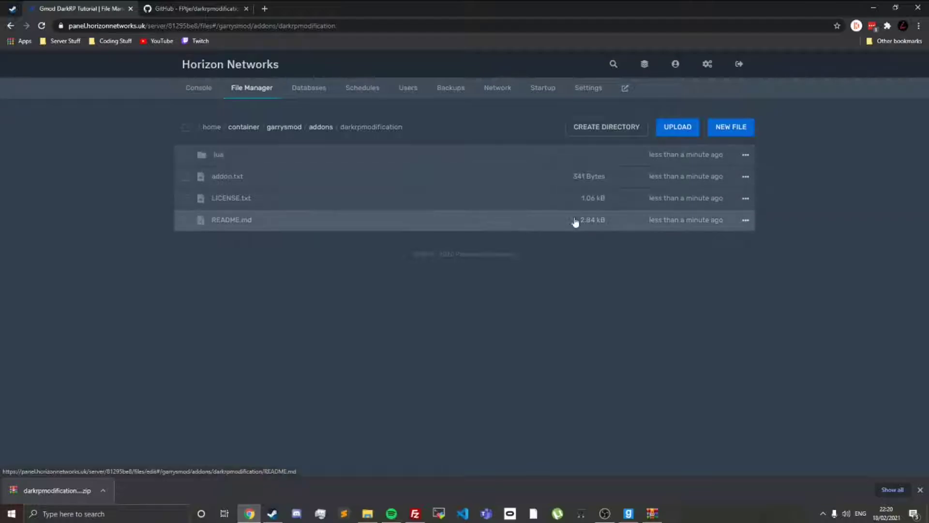
Step: Open settings.lua in lua/darkrp_config and look through the available GM.Config settings
click(286, 153)
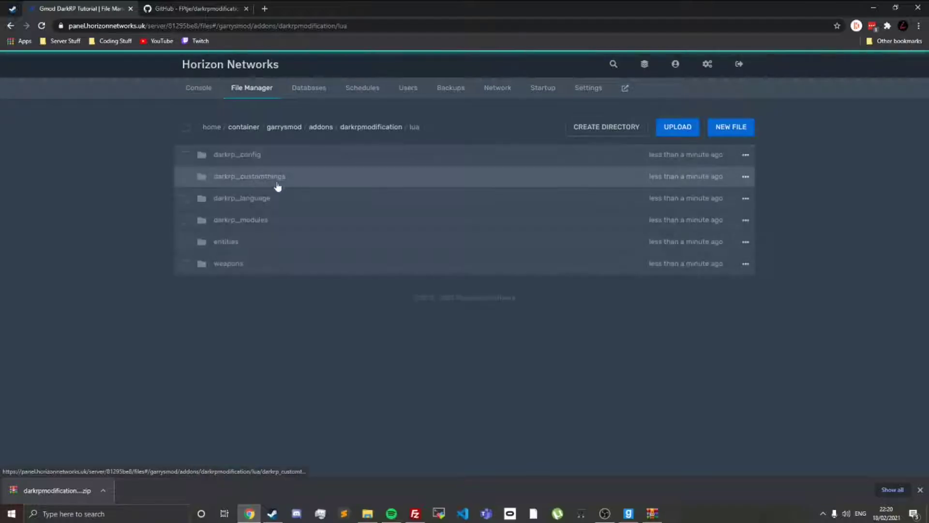
click(297, 156)
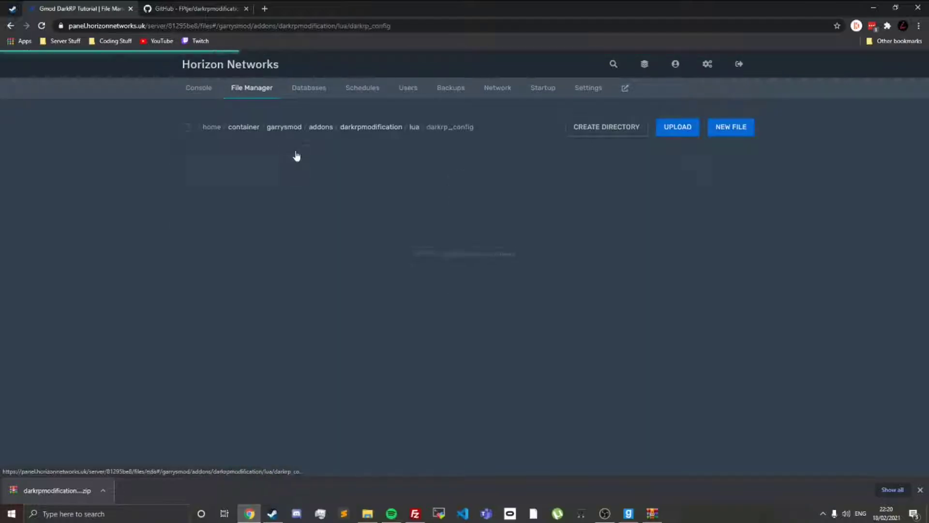
click(274, 221)
scroll(465, 271, down, 2)
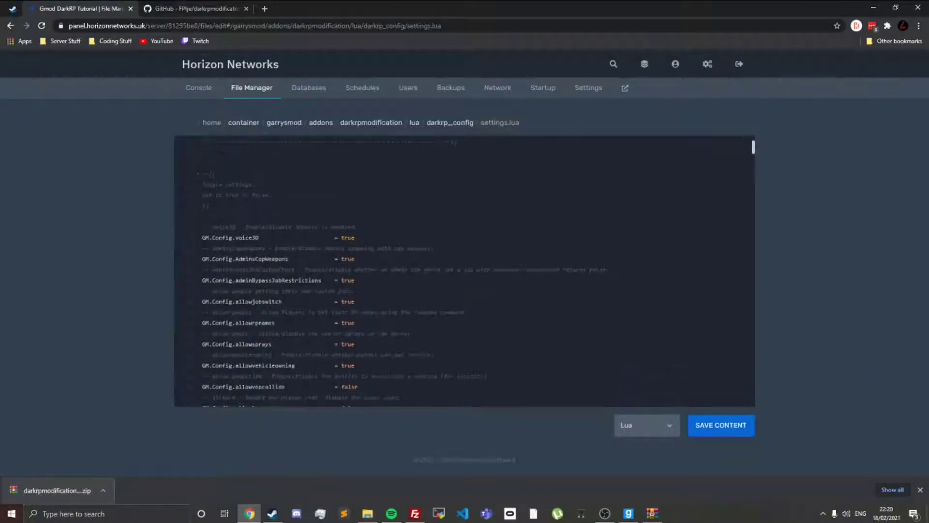
scroll(464, 271, down, 1)
scroll(465, 271, down, 12)
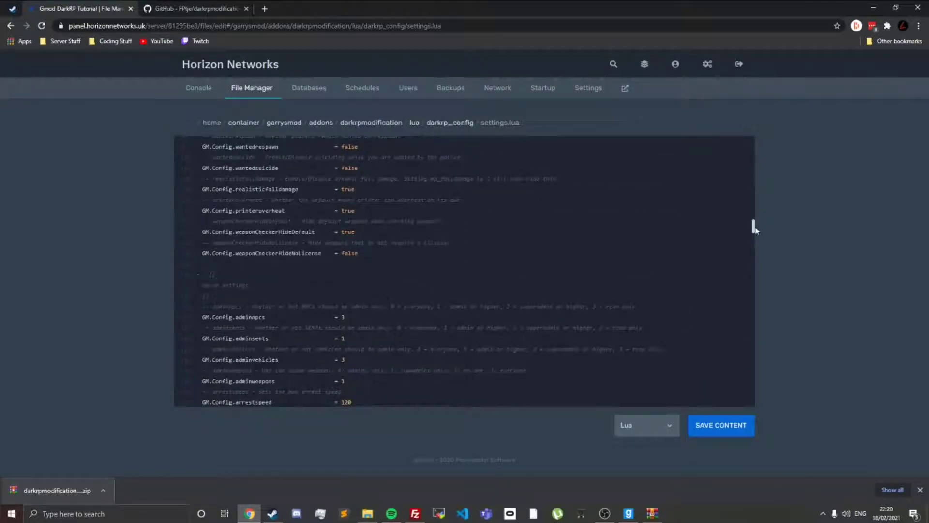
scroll(754, 228, up, 1)
scroll(465, 271, down, 15)
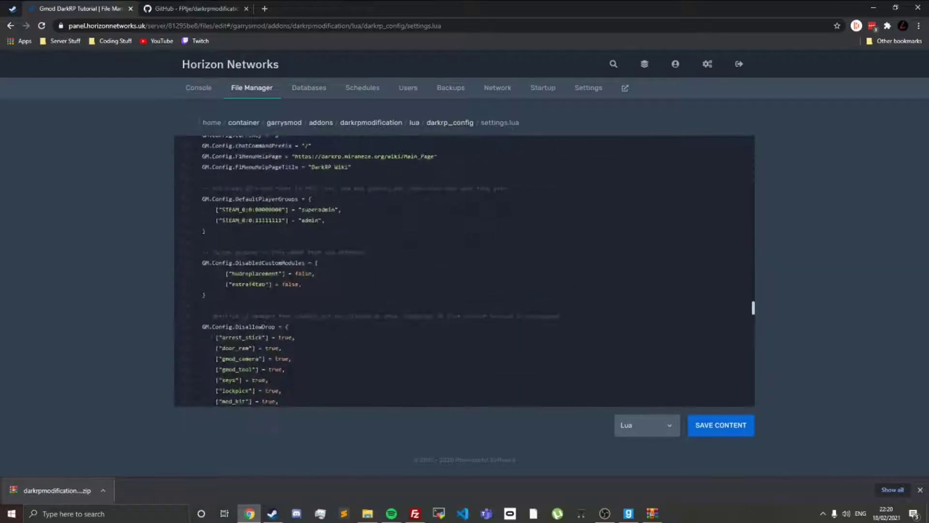
scroll(465, 271, down, 5)
scroll(464, 271, up, 5)
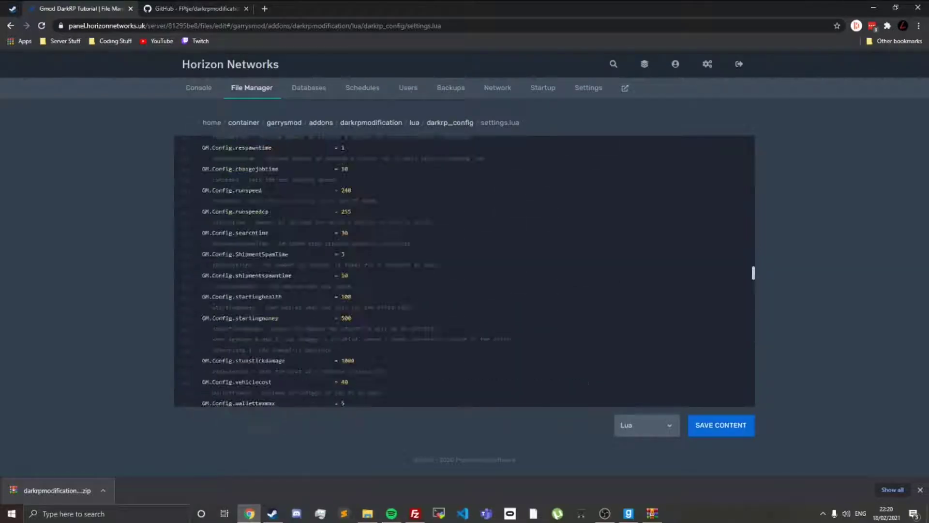
scroll(464, 271, up, 3)
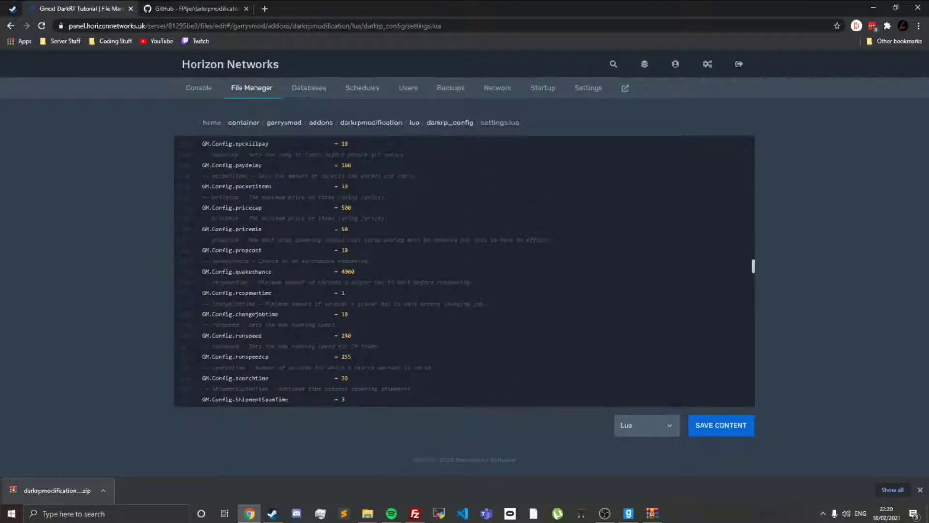
scroll(378, 228, up, 8)
Step: Search settings.lua for "freeze", set GM.Config.copscanunfreeze to false, and save the file
key(ctrl+f)
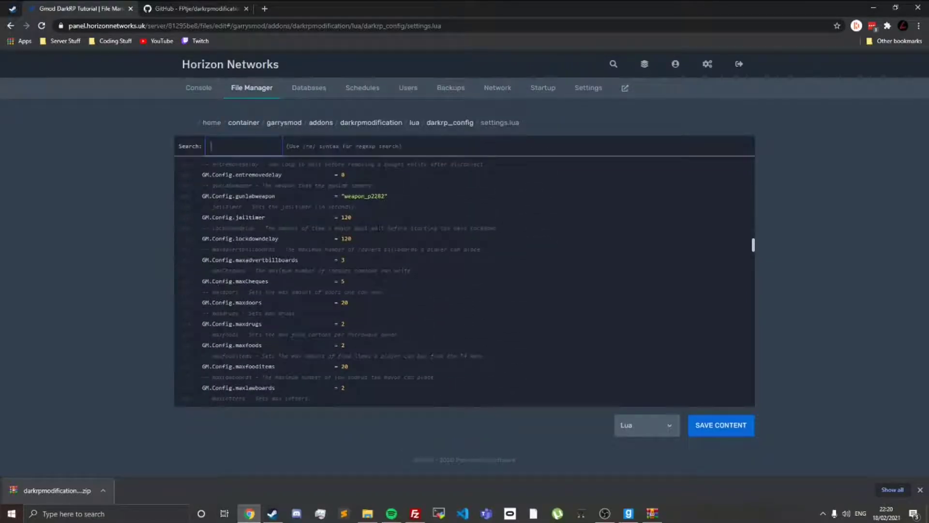
text(freeze)
key(Return)
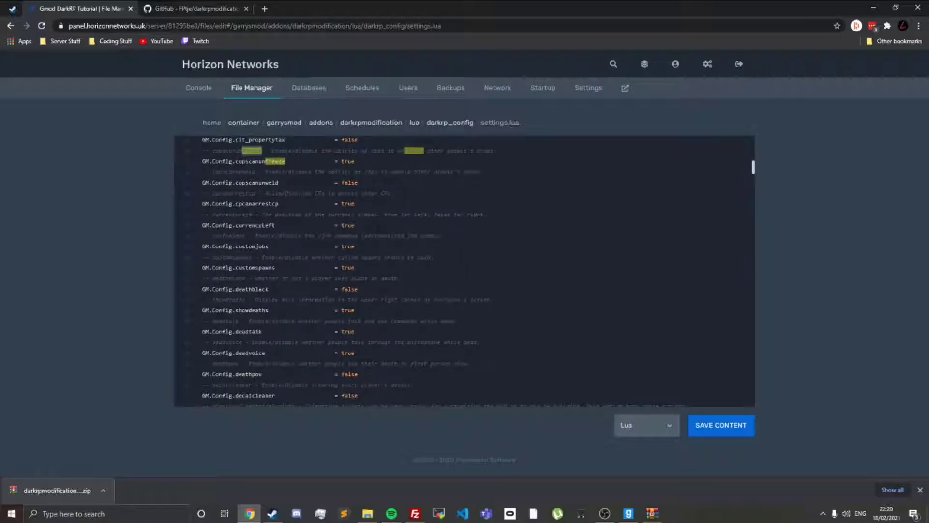
click(373, 161)
click(356, 161)
double_click(355, 161)
text(fals)
click(715, 428)
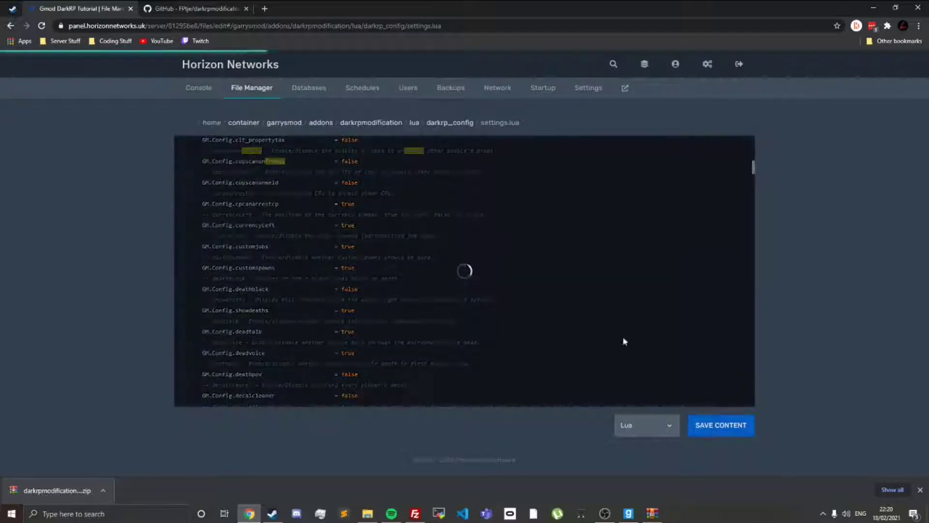
Step: Set GM.Config.cpcanarrestcp to false in settings.lua and save the file
double_click(352, 204)
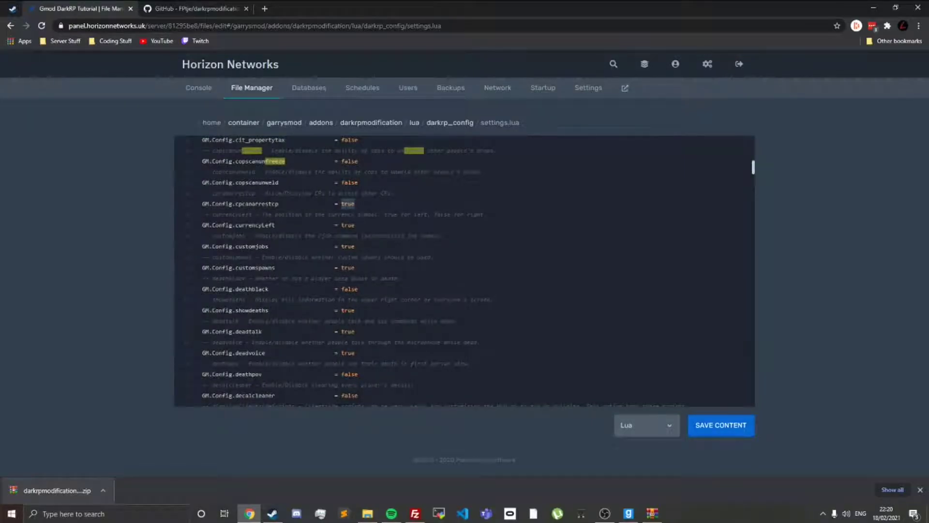
text(false)
click(735, 431)
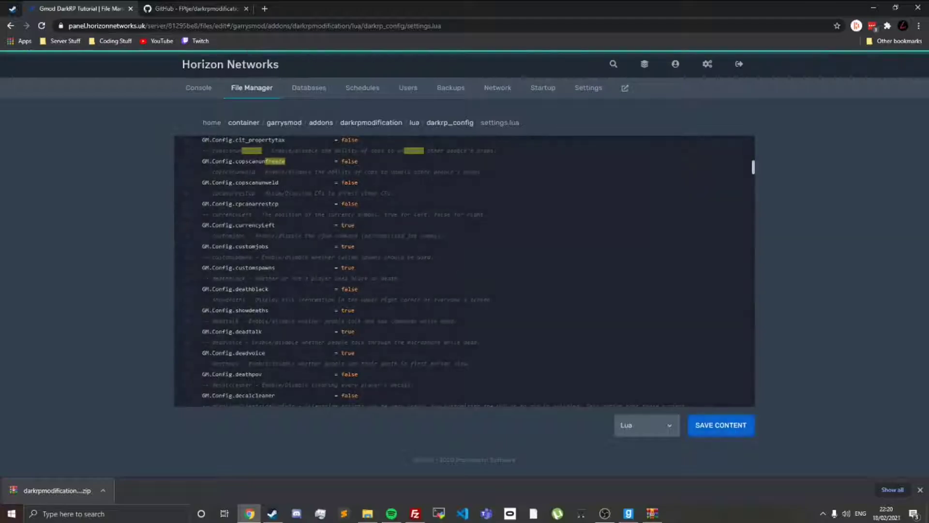
Step: Look over more of the settings, return to the darkrp_config folder, and open disabled_defaults.lua
scroll(348, 219, down, 5)
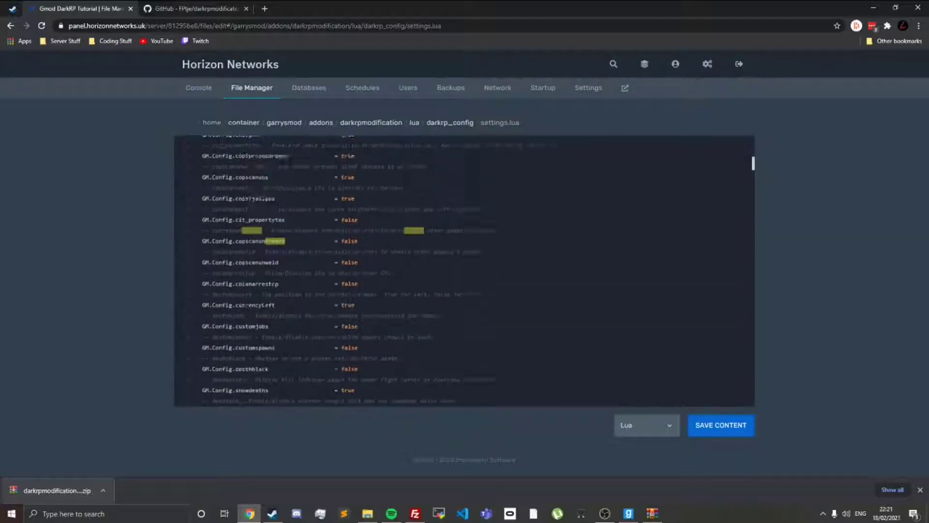
scroll(385, 188, down, 15)
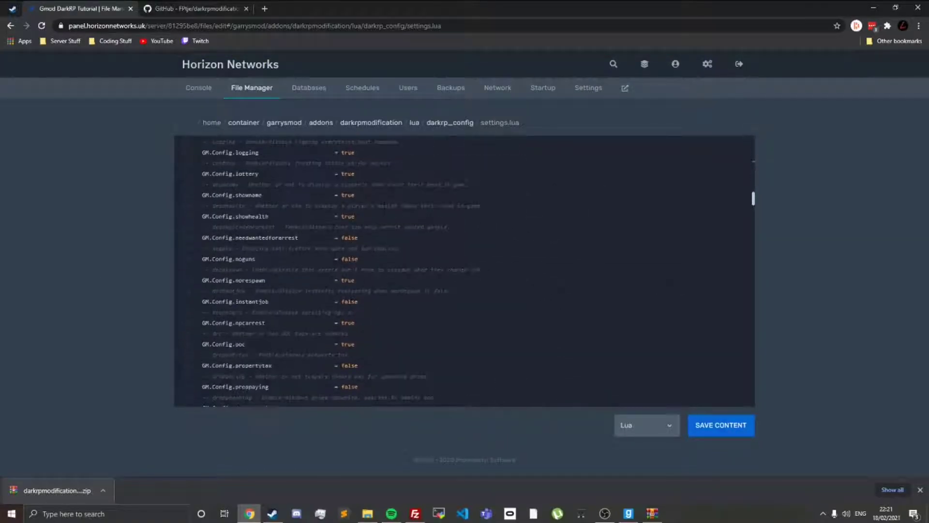
scroll(252, 211, up, 20)
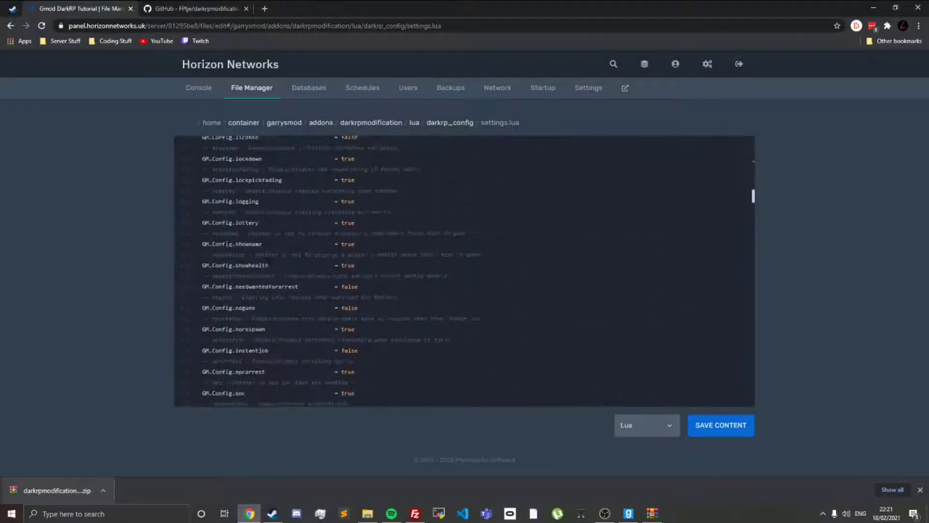
click(453, 124)
click(271, 155)
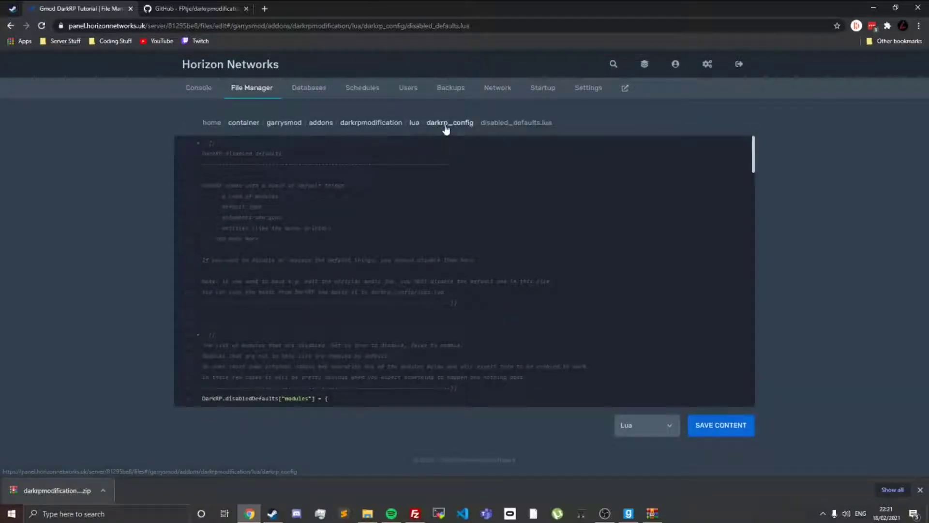
Step: Open disabled_defaults.lua from the darkrp_config folder and go to its list of modules
click(446, 124)
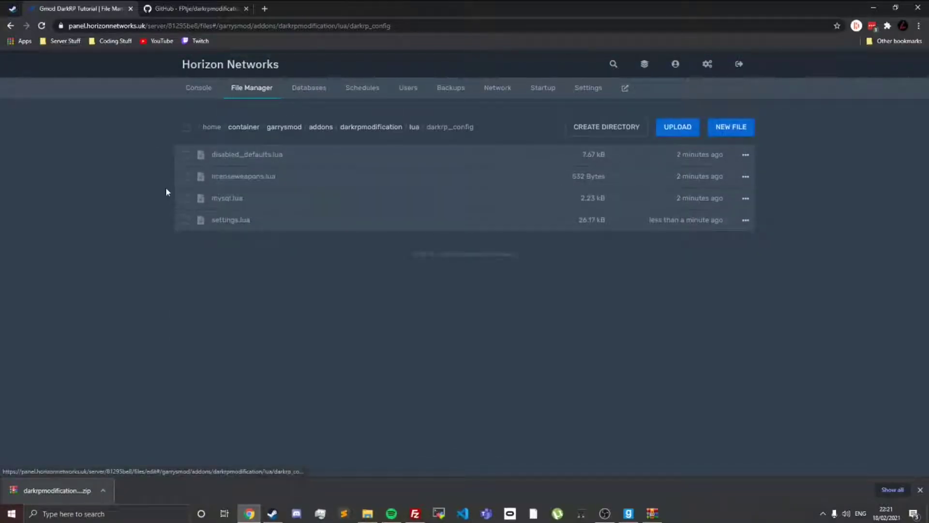
click(281, 158)
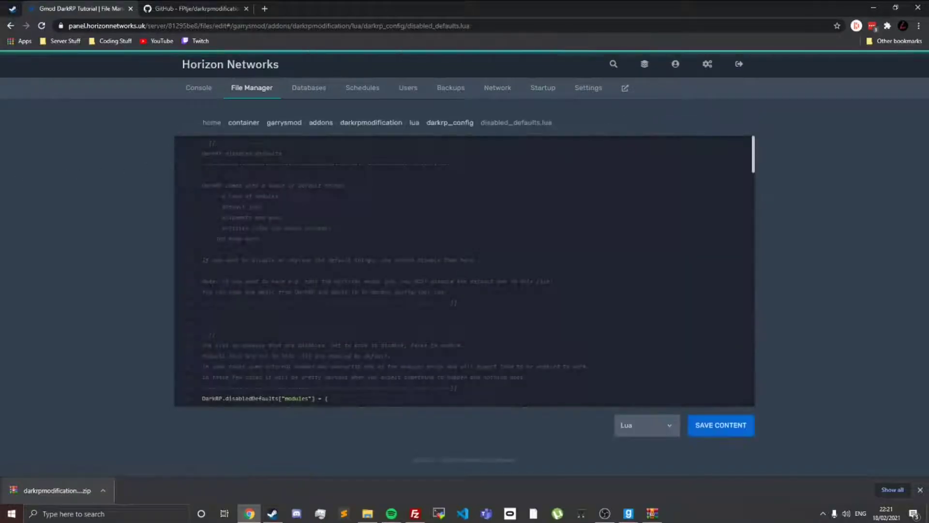
scroll(338, 261, down, 3)
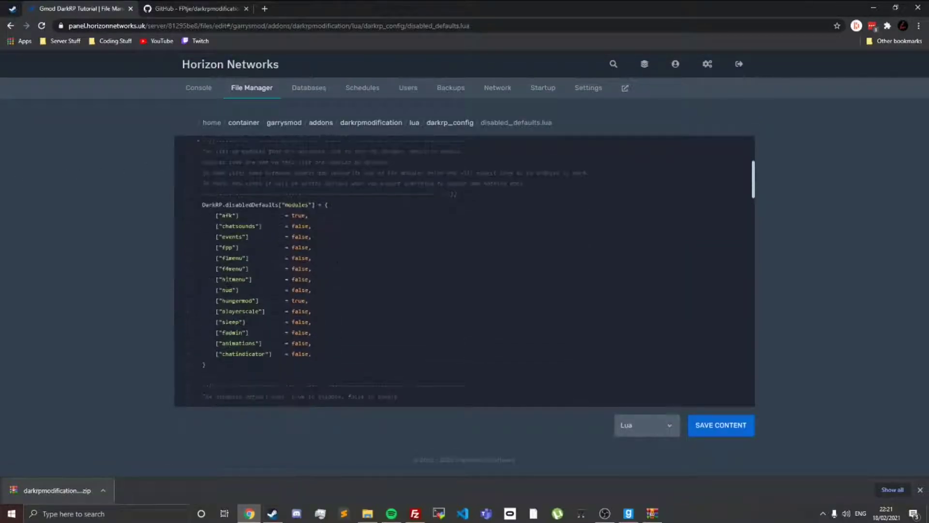
Step: Set the f1menu module to true in the disabled defaults and save the file
double_click(300, 258)
key(alt+Tab)
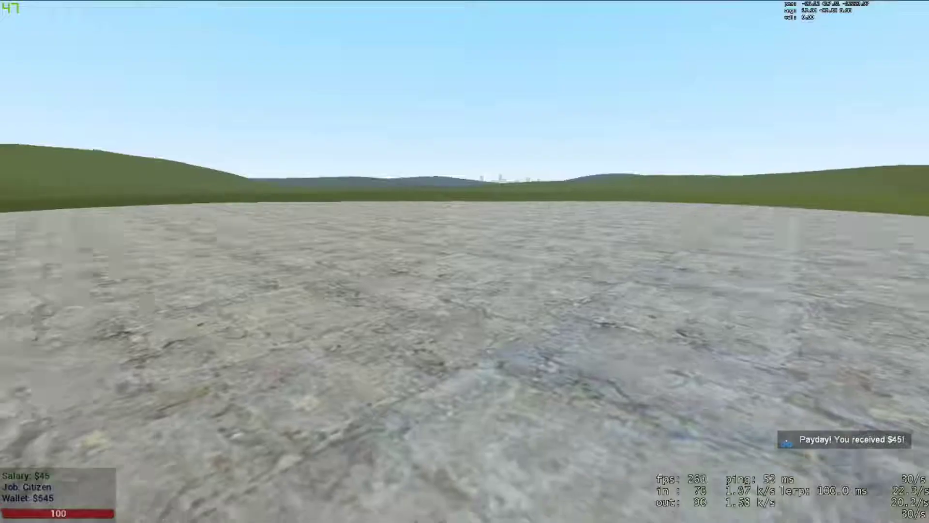
key(F1)
key(F1)
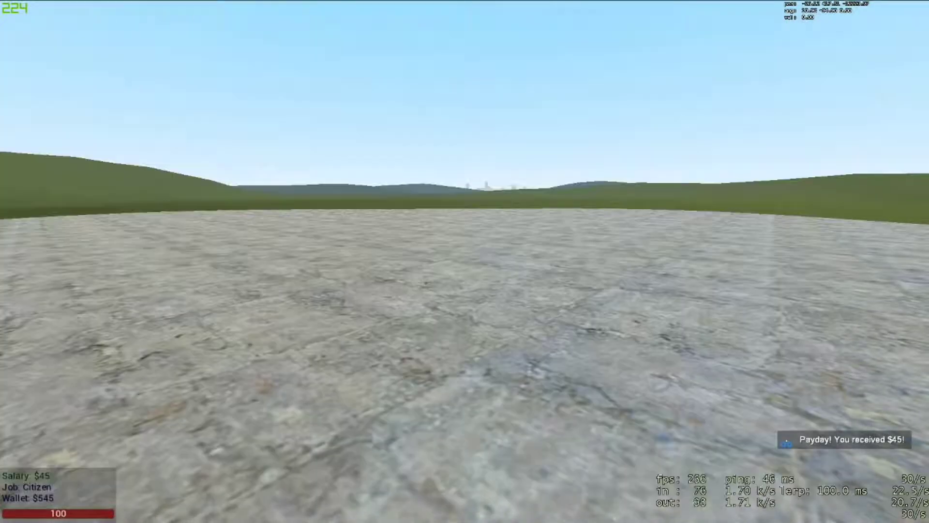
key(alt+Tab)
text(tru)
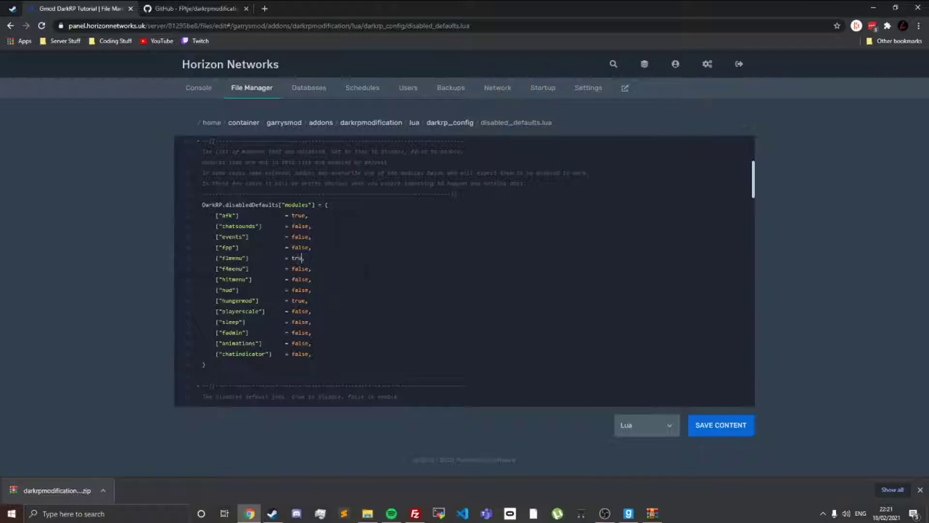
drag(201, 205, 236, 343)
drag(215, 258, 292, 258)
double_click(299, 258)
click(728, 425)
Step: Switch to Garry's Mod and check the F1 menu in game
key(super+Tab)
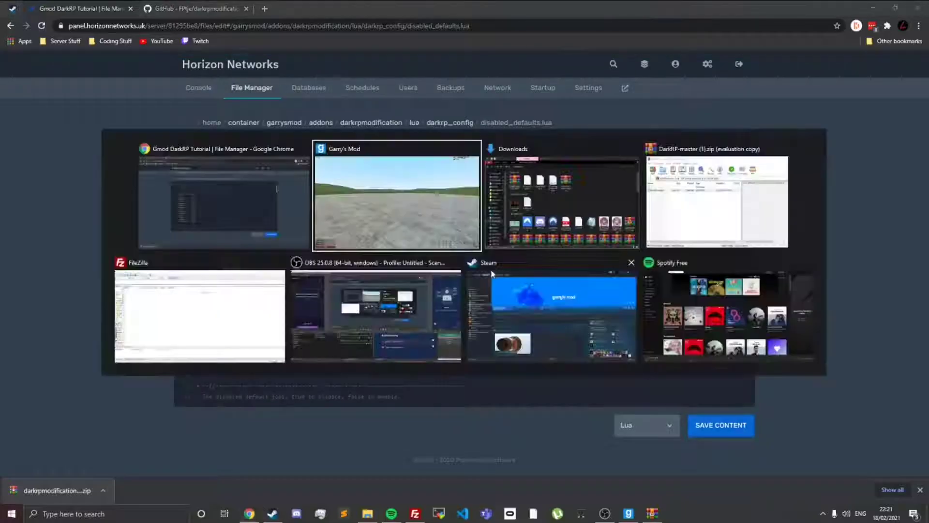
key(Return)
key(F1)
key(F1)
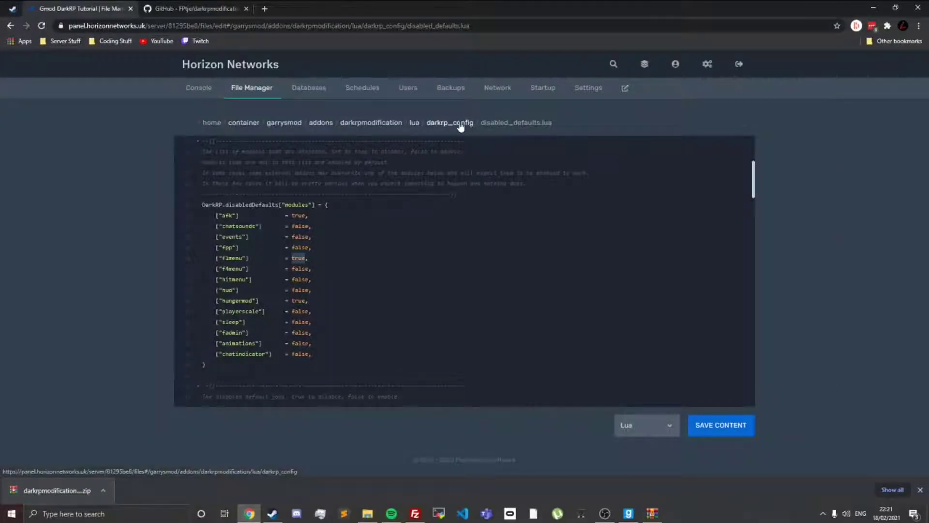
Step: Glance at the default jobs list, then look through the Miscellaneous, Weapons and Ammo categories of the F4 menu in Garry's Mod
scroll(464, 271, down, 6)
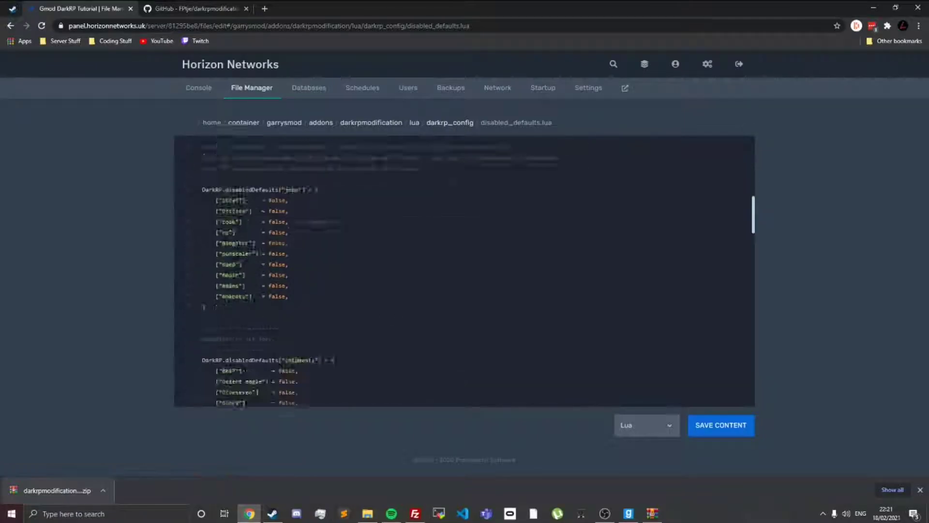
scroll(464, 271, up, 4)
key(alt+Tab)
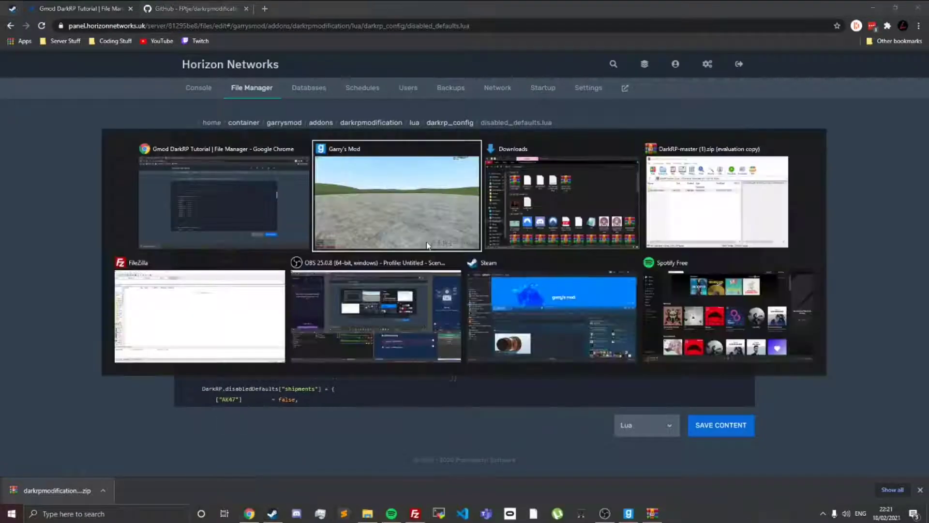
key(F4)
click(136, 56)
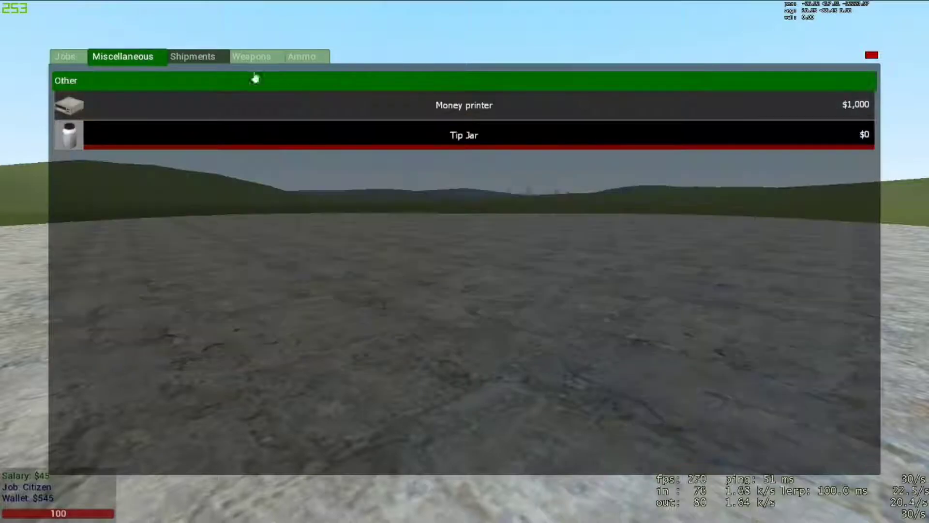
click(251, 57)
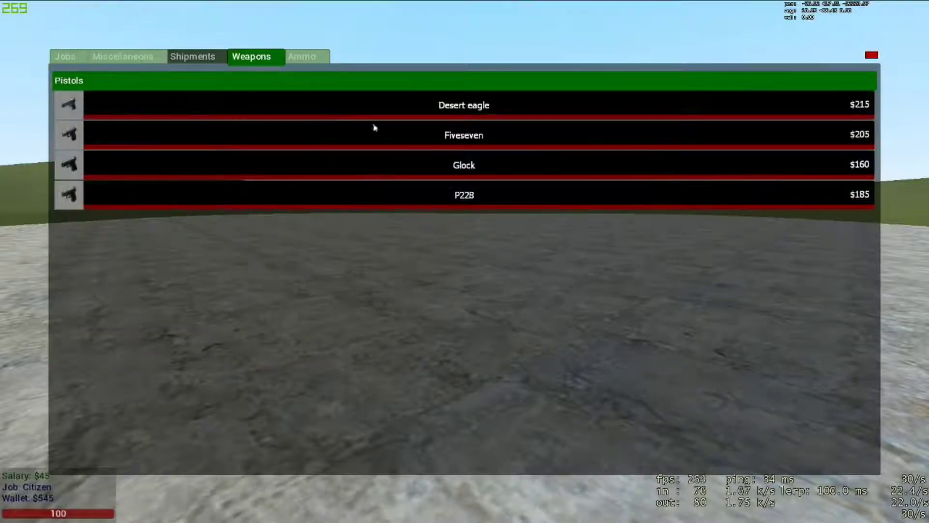
click(301, 57)
key(F4)
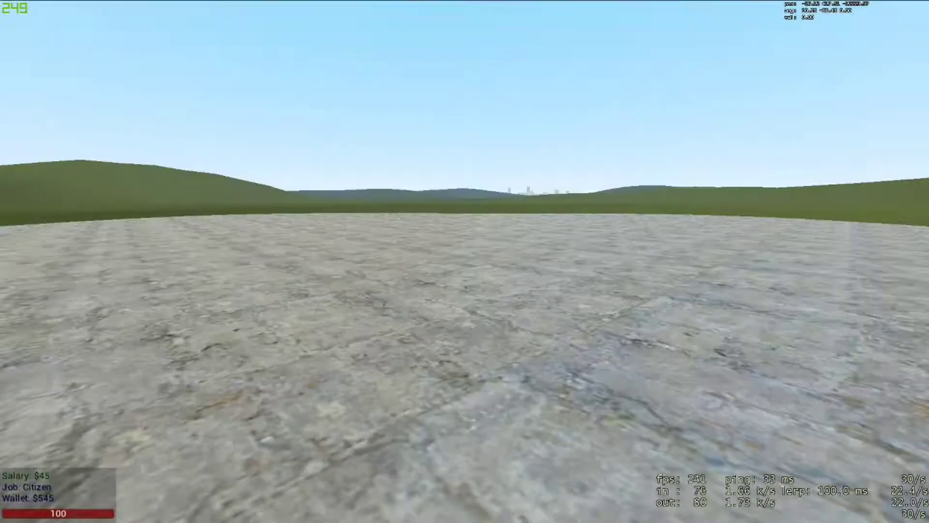
key(alt+Tab)
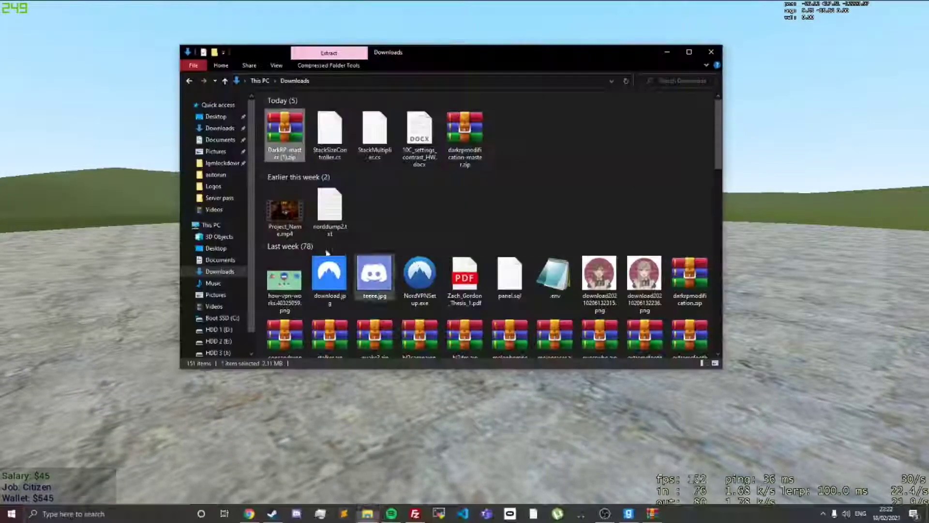
key(alt+Tab)
Step: Set the AK47 entry to true under the disabled default shipments in disabled_defaults.lua
scroll(268, 205, down, 3)
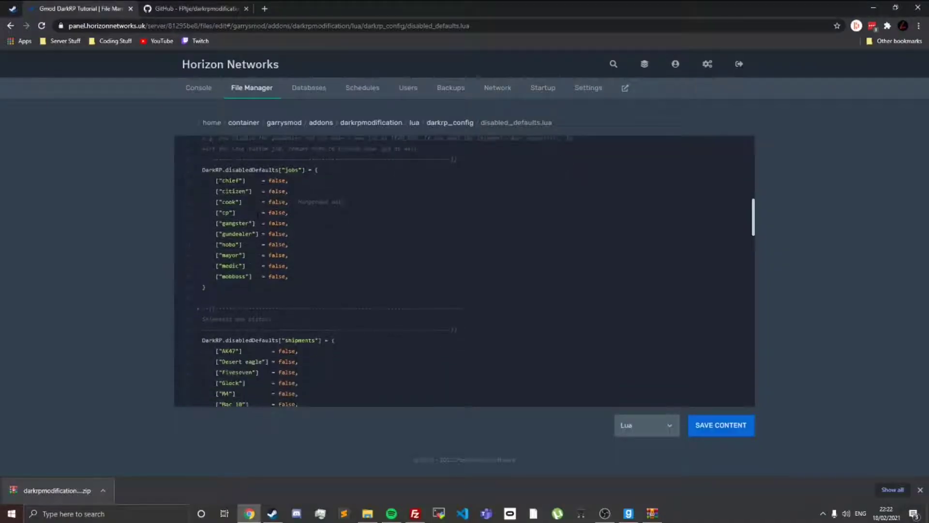
double_click(288, 254)
text(tru)
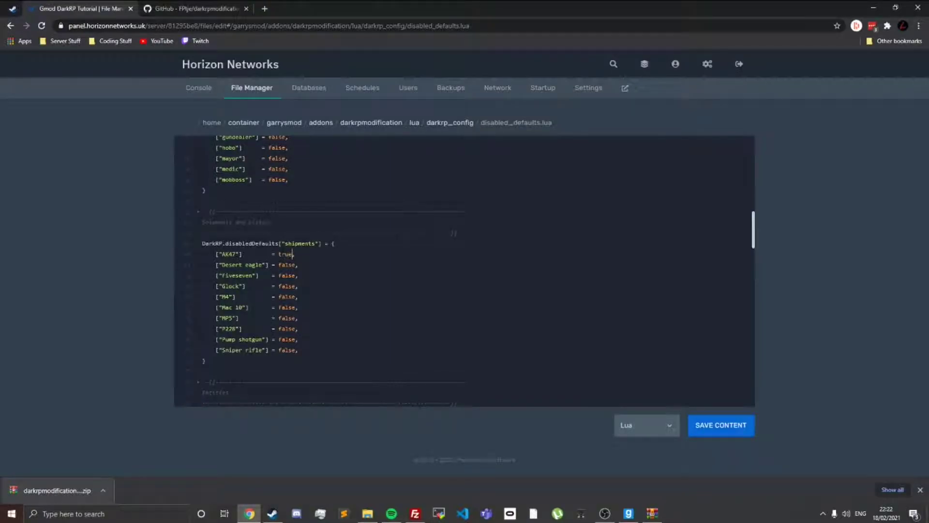
scroll(279, 264, up, 1)
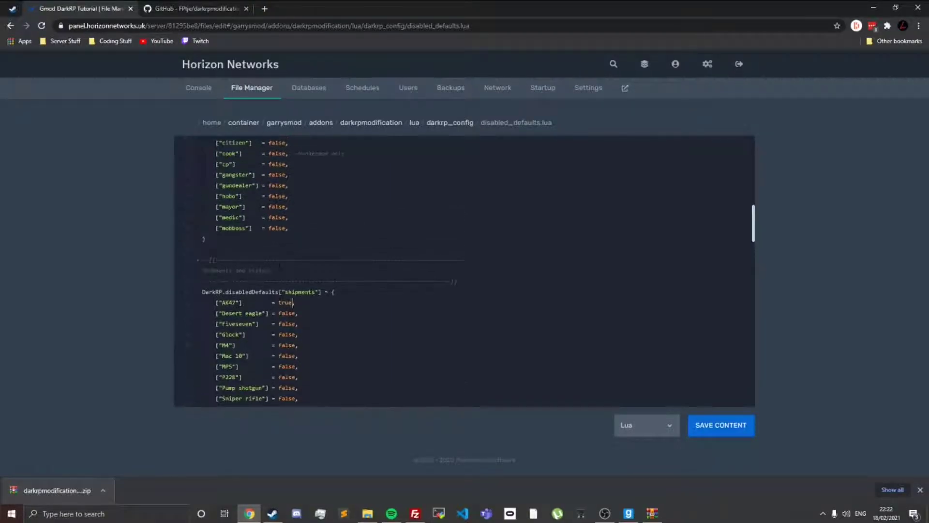
Step: Review the remaining sections of disabled_defaults.lua, from entities through demote groups, and save the file
scroll(464, 271, down, 4)
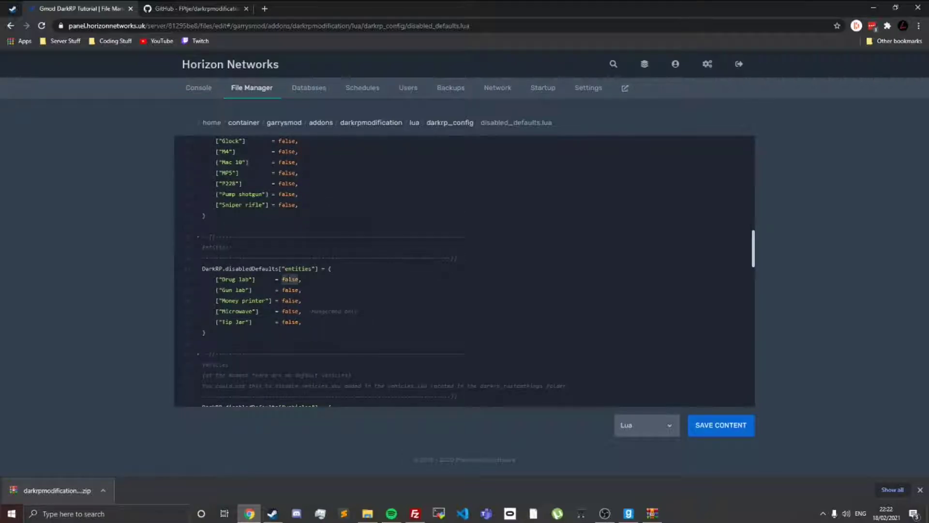
scroll(205, 234, down, 4)
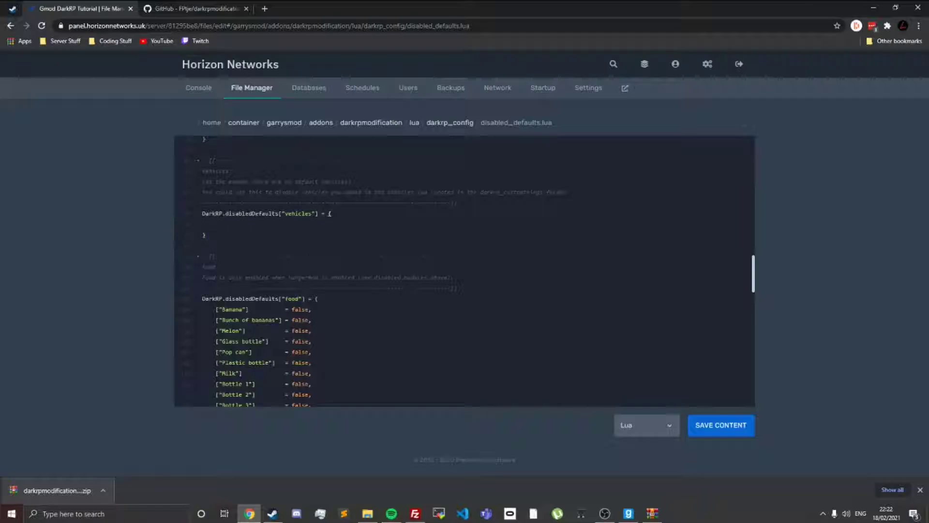
scroll(464, 271, down, 2)
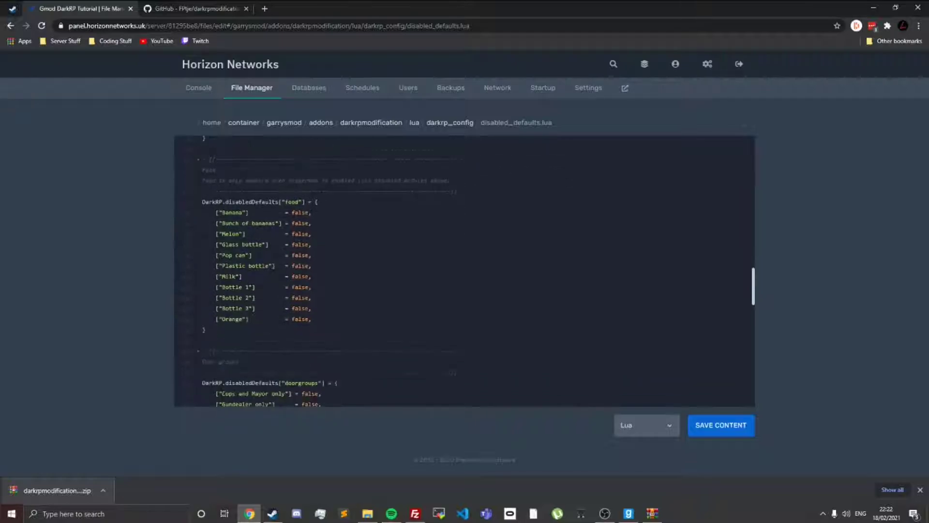
scroll(298, 213, down, 4)
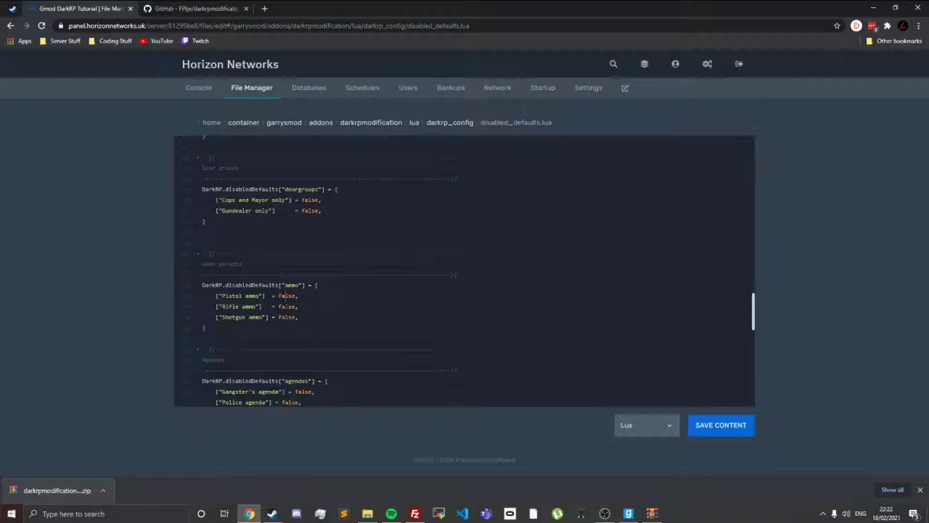
scroll(284, 296, down, 5)
scroll(295, 149, down, 3)
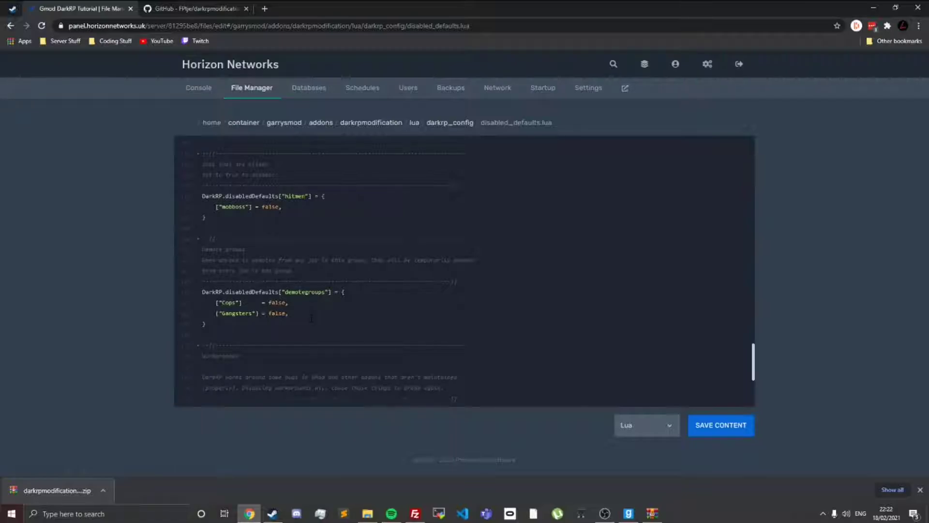
click(714, 428)
Step: Go to the darkrp_customthings folder inside the darkrpmodification addon's lua folder
click(444, 128)
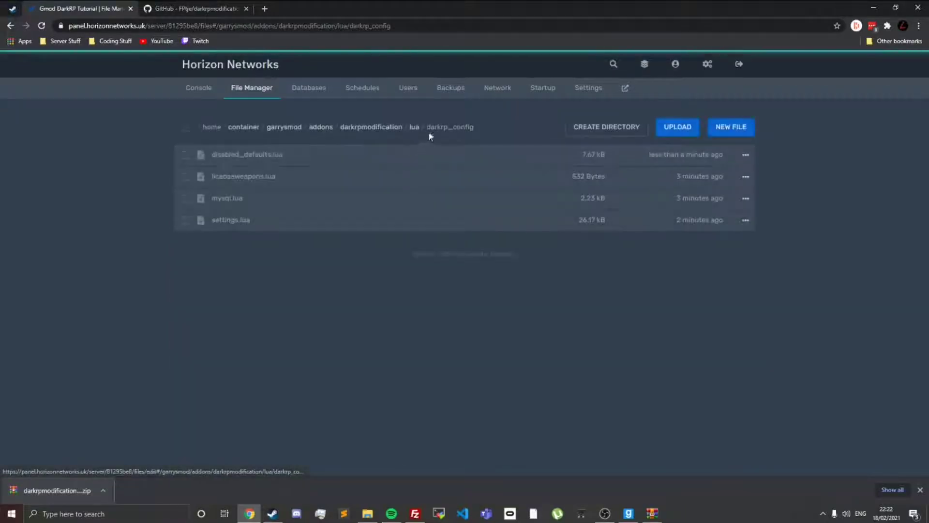
click(366, 127)
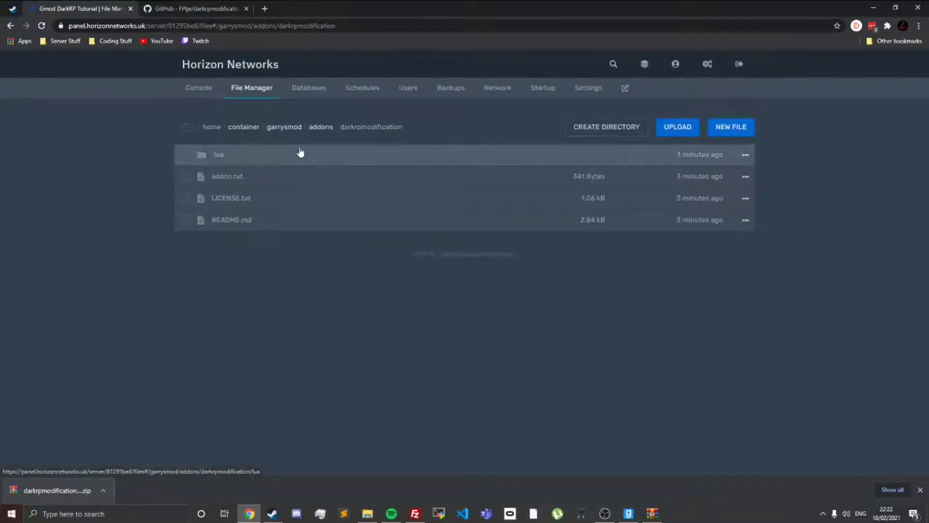
click(300, 151)
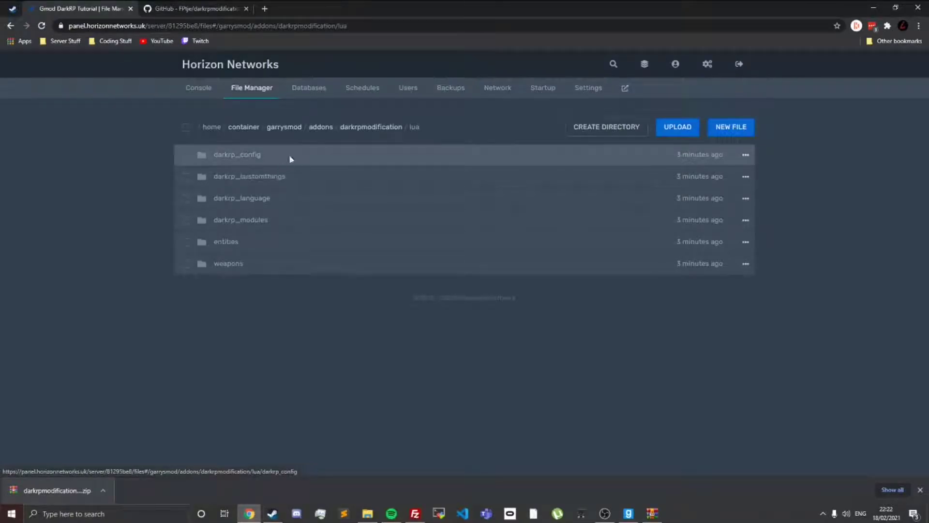
click(290, 158)
click(414, 127)
click(276, 177)
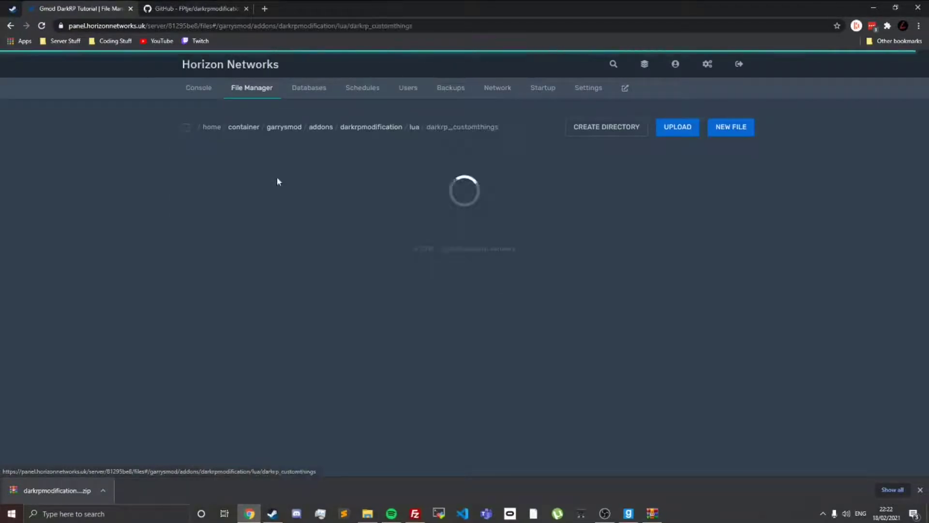
drag(428, 126, 510, 128)
click(510, 128)
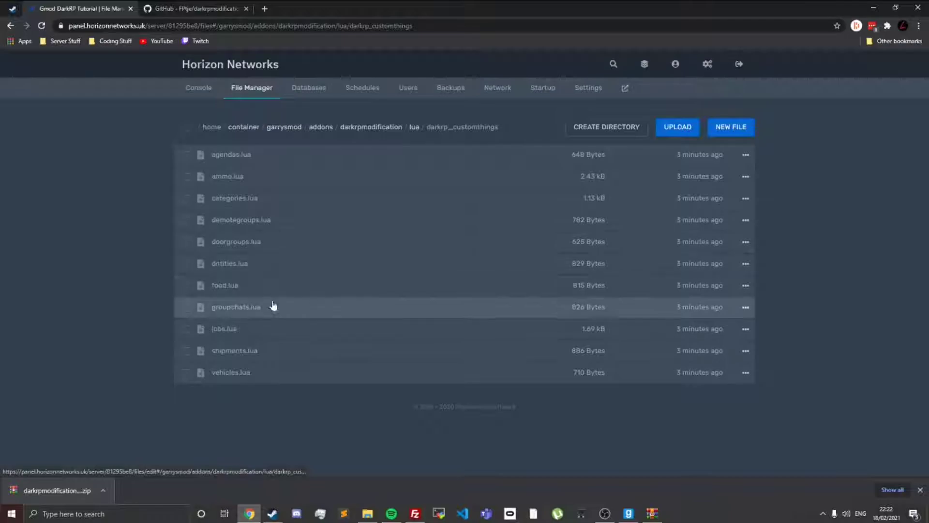
Step: Open jobs.lua and follow the wiki link on custom job fields given in its comments
click(256, 332)
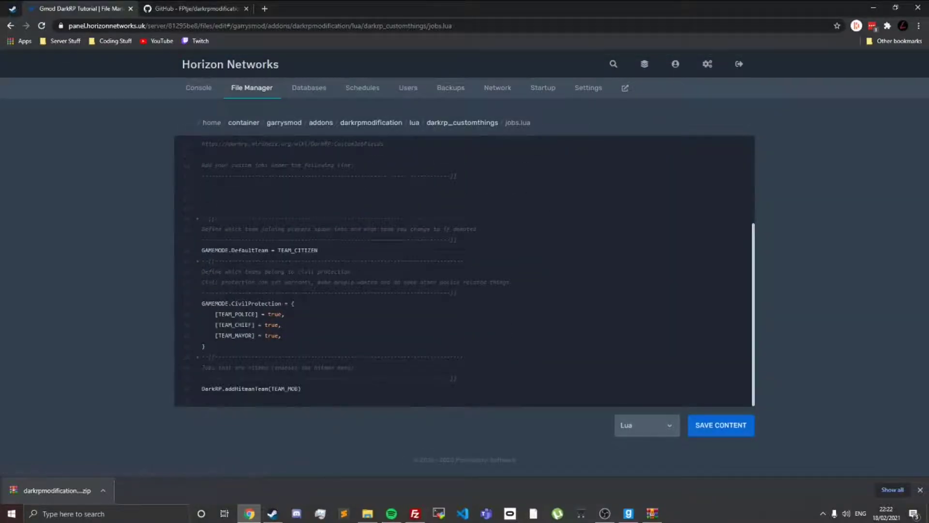
scroll(357, 261, up, 3)
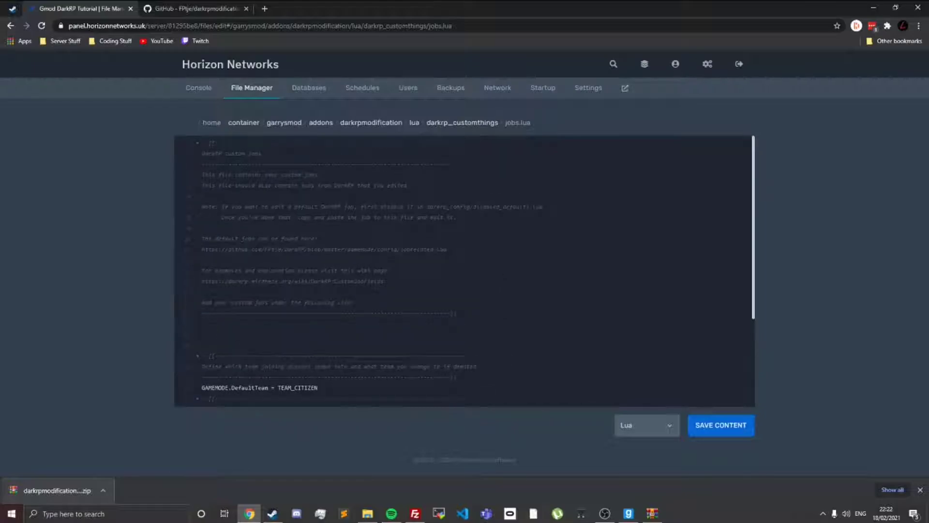
drag(205, 281, 382, 282)
right_click(379, 283)
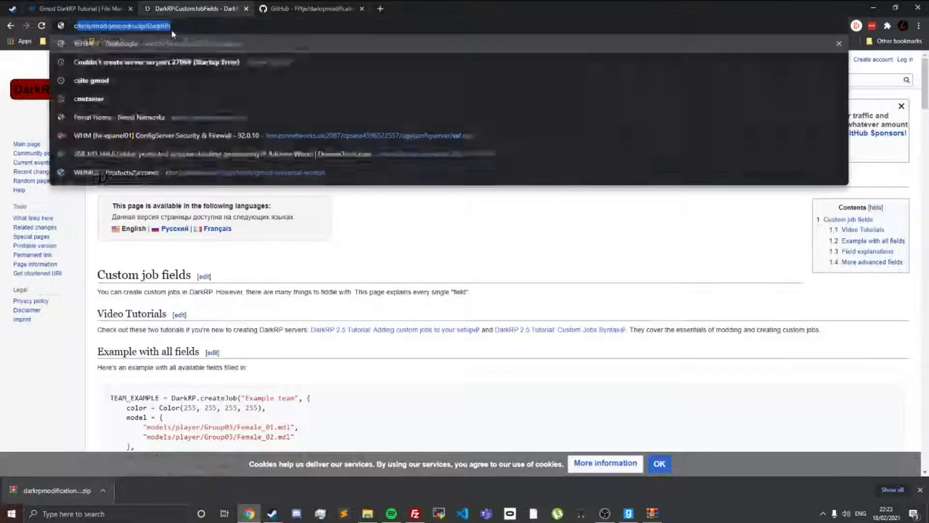
Step: Go to csite.io and open the DarkRP Job Generator from its tools
text(csite)
key(Up)
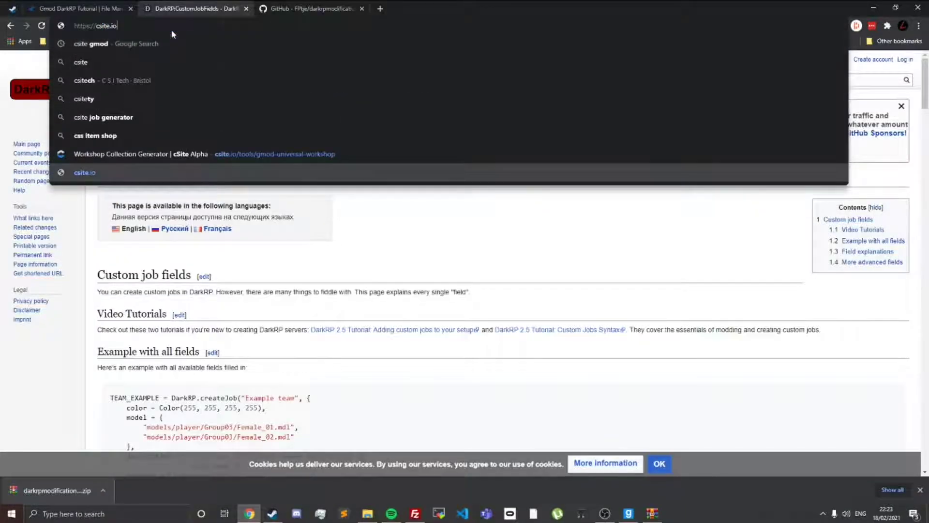
key(Return)
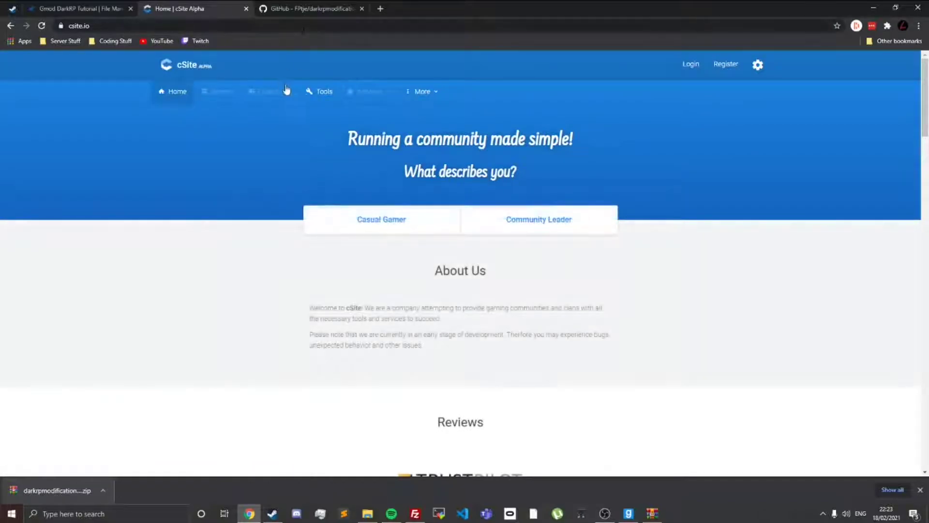
click(305, 94)
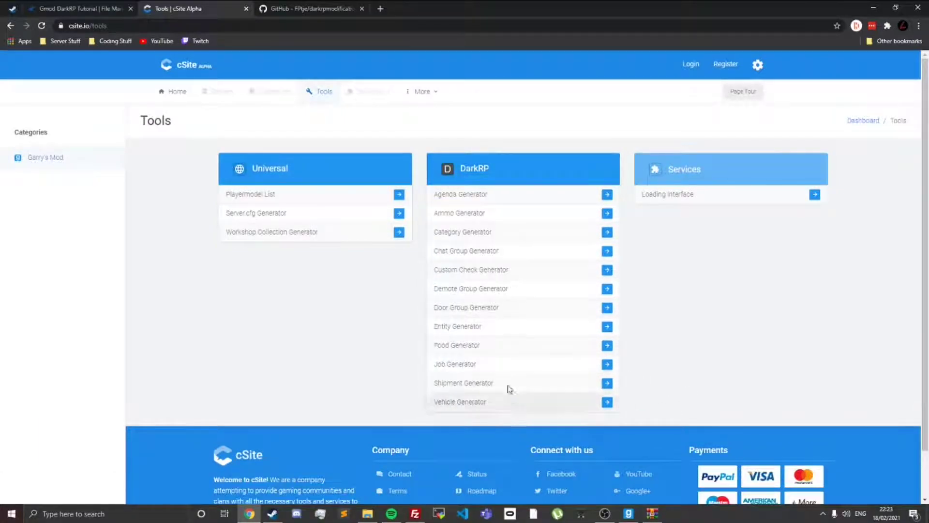
click(608, 365)
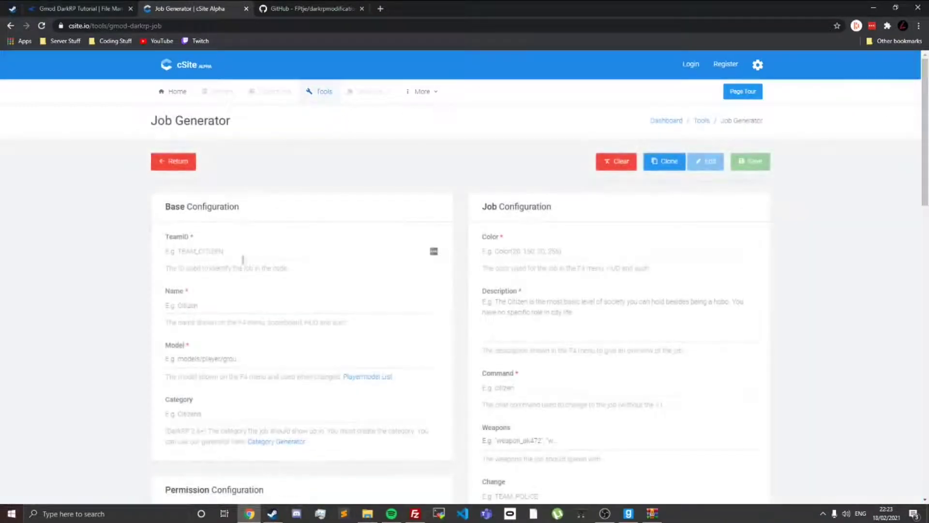
Step: Set the new job's TeamID to TEAM_DOG and its name to Dog
click(247, 246)
text(TEAM)
text(_ID)
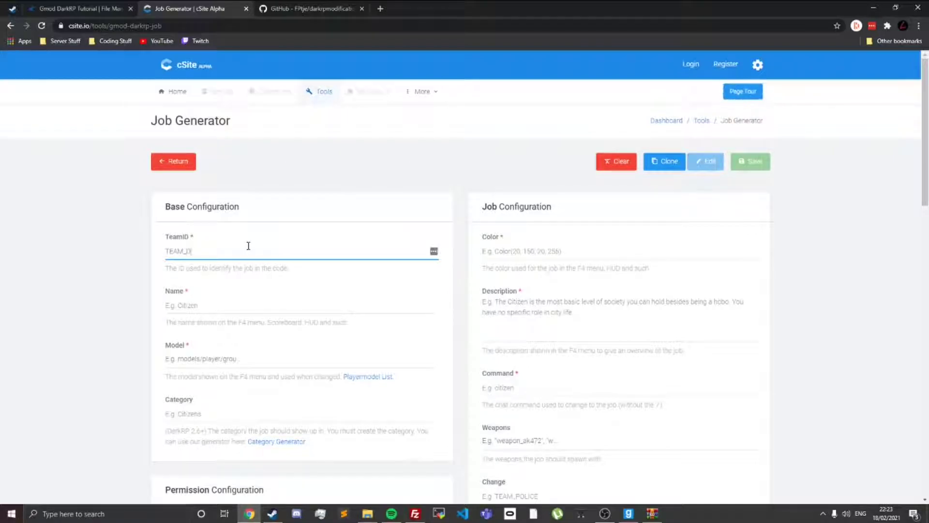
click(209, 303)
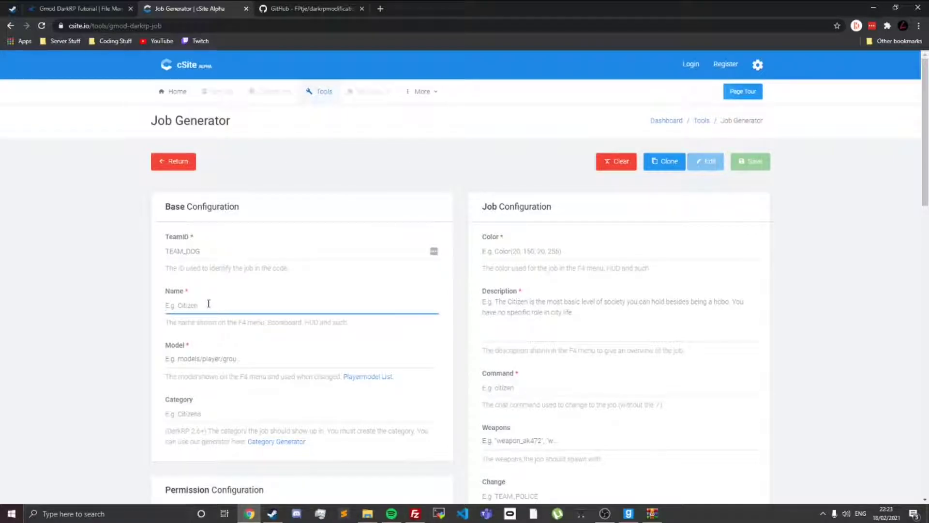
text(Dog)
Step: Set the job color to red, Color(255, 0, 0, 255), and the description to "You are a red dog go be a red dog."
click(556, 254)
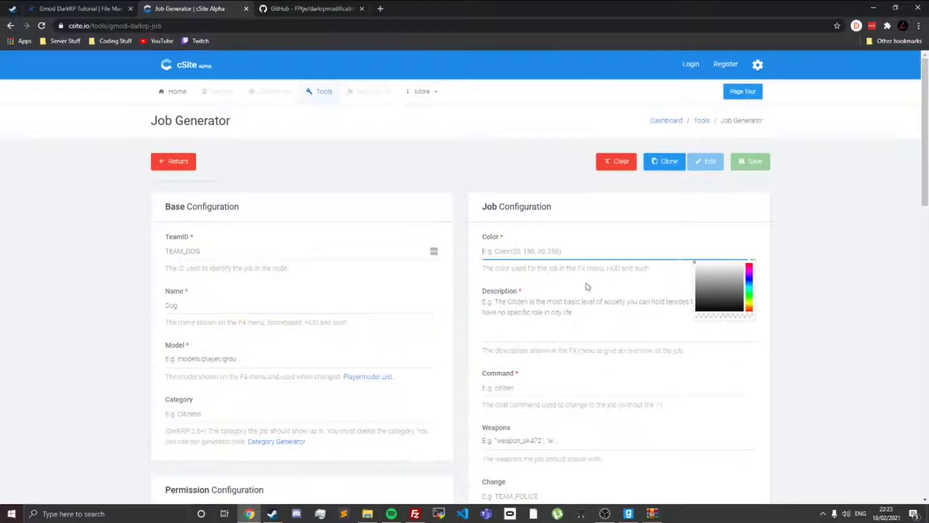
drag(702, 272, 741, 262)
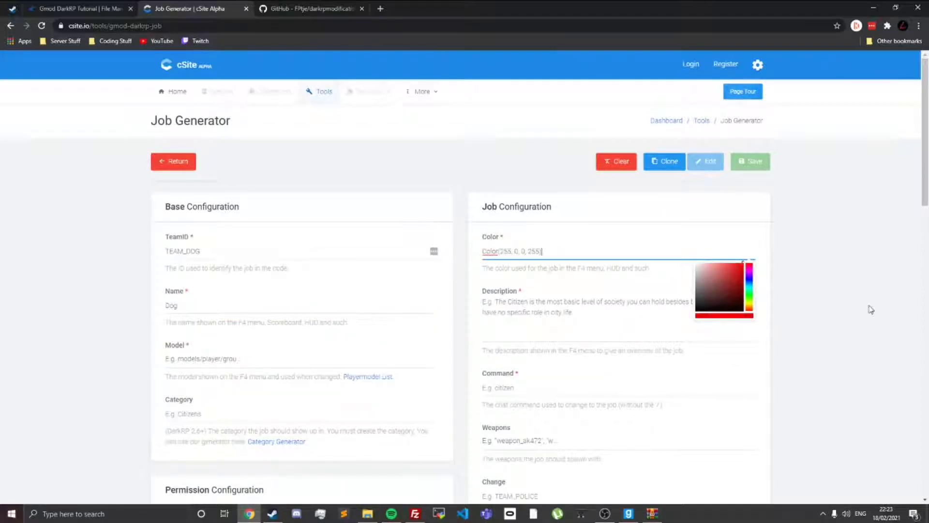
click(871, 310)
click(544, 309)
text(Red)
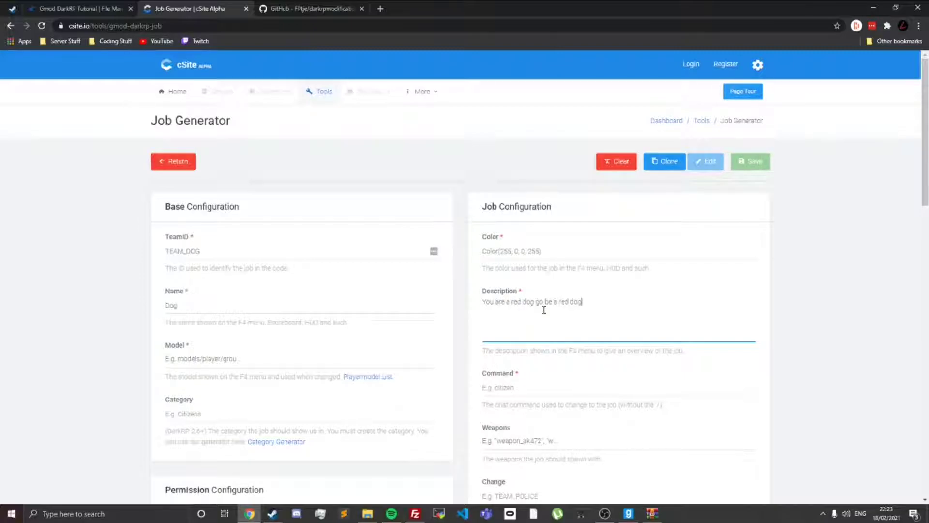
Step: Switch to Garry's Mod, try the chat command for the Citizen job, and return to the Job Generator's Command field
key(Tab)
scroll(464, 280, down, 2)
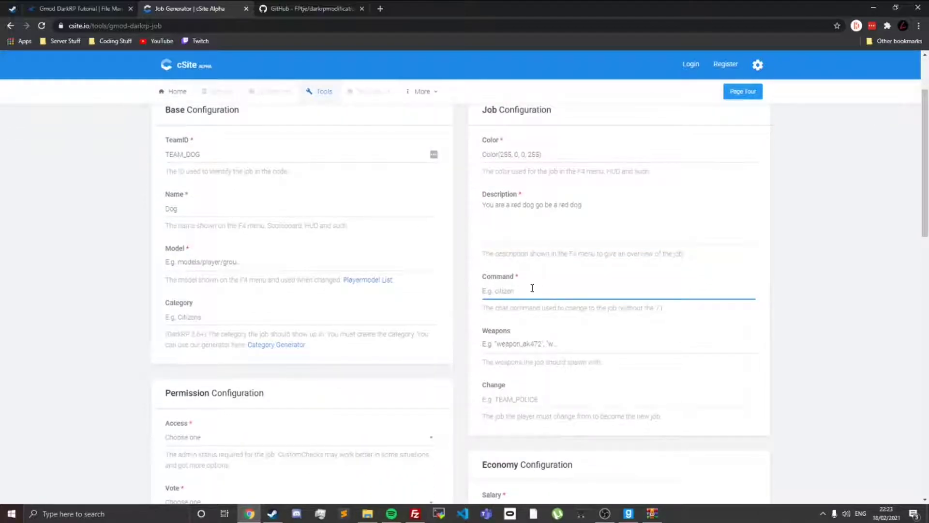
key(alt+Tab)
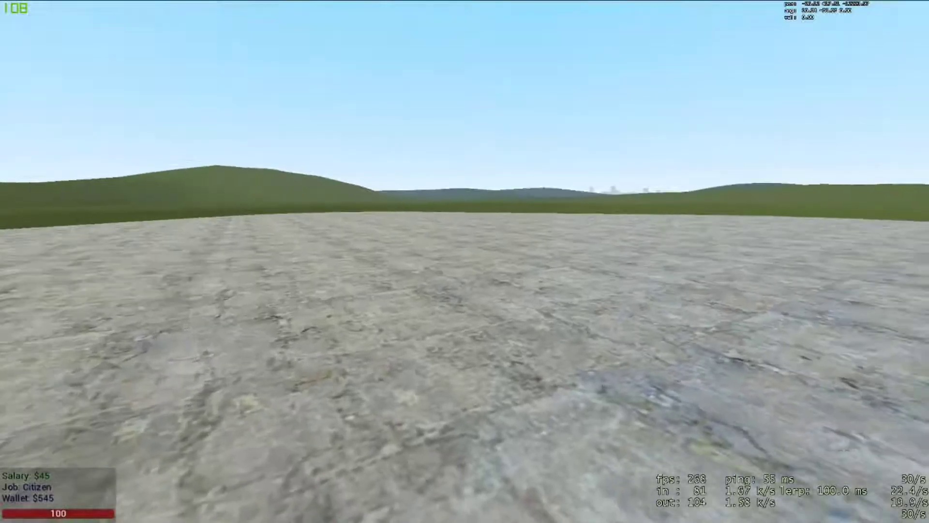
text(y/clt)
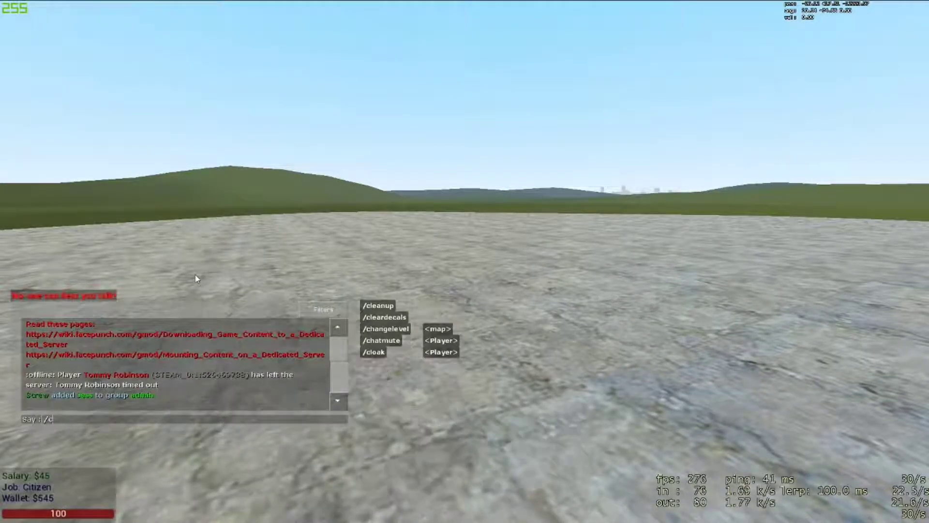
key(Return)
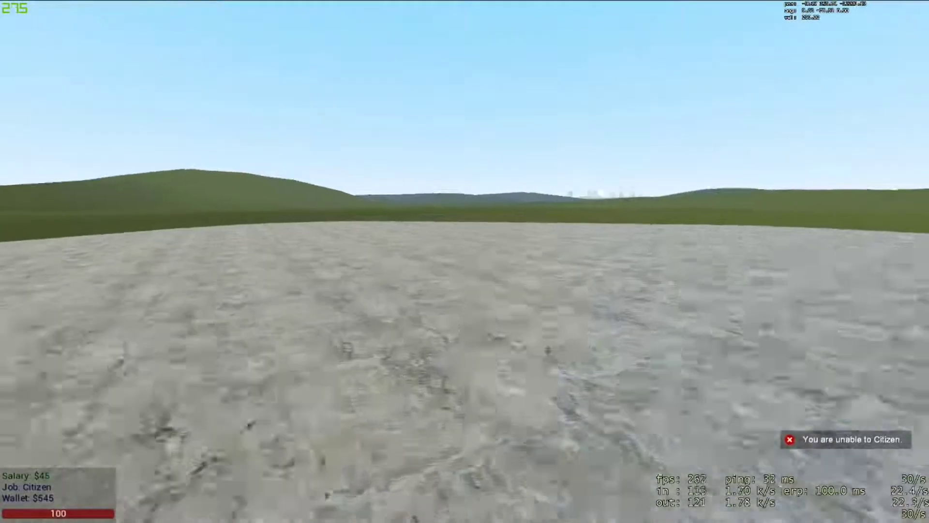
key(alt+Tab)
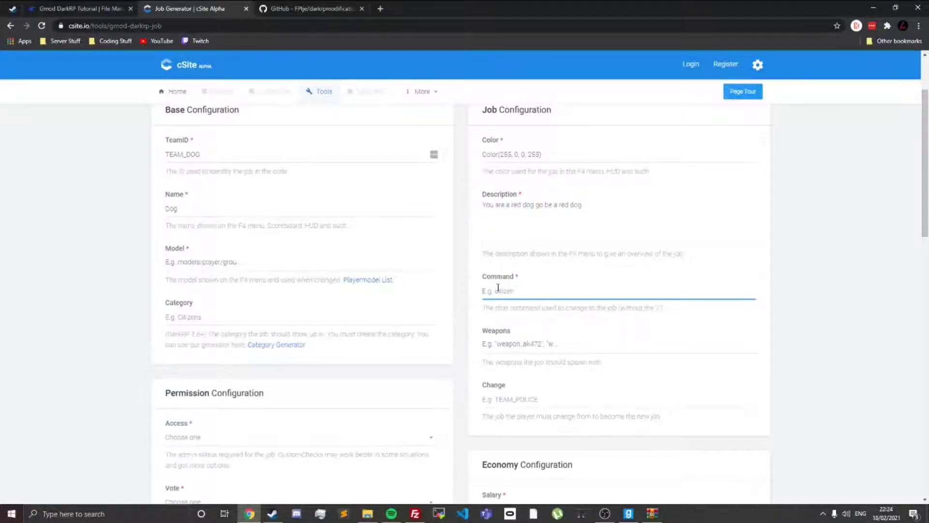
Step: Switch to Garry's Mod and become a Gun Dealer from the Jobs list of the DarkRP menu
key(alt+Tab)
key(F4)
key(F12)
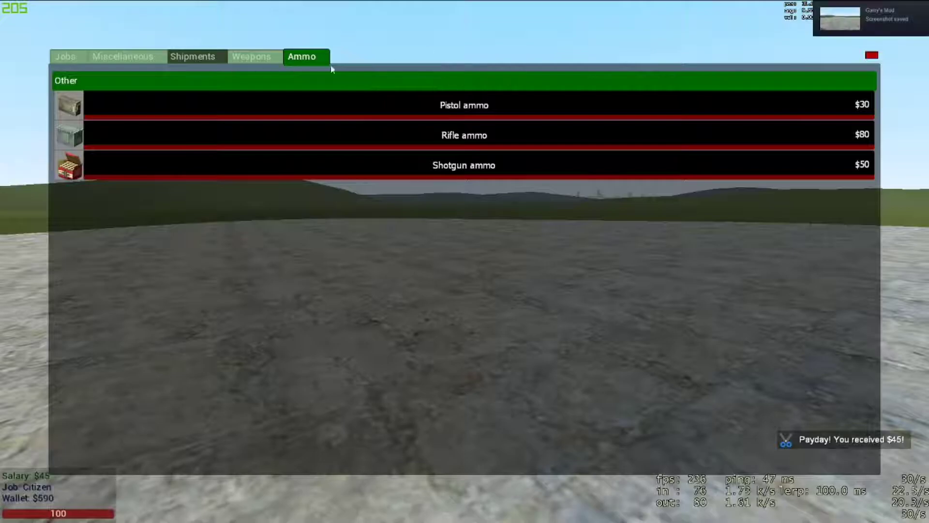
click(70, 57)
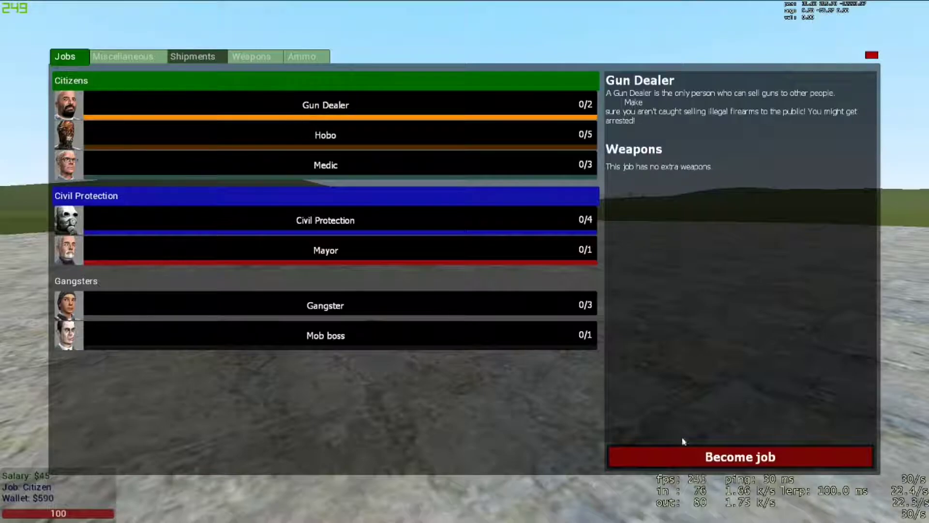
click(687, 455)
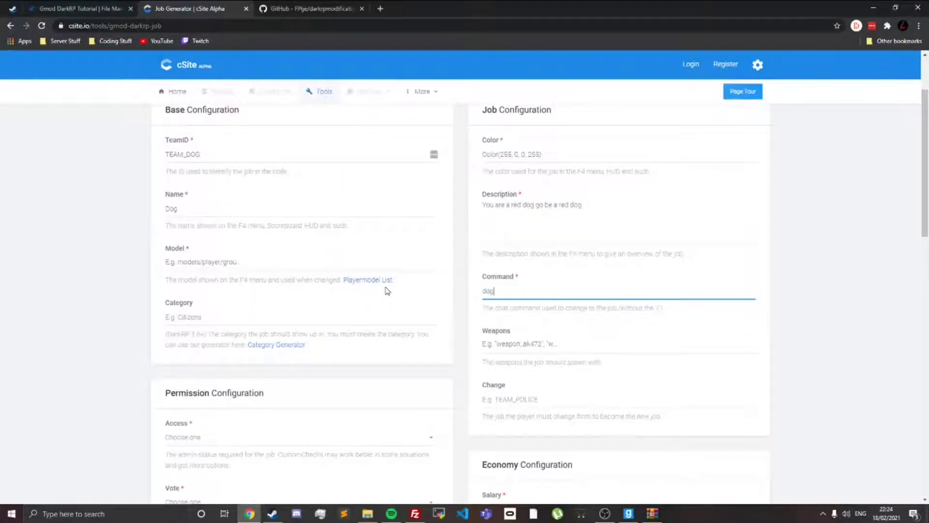
Step: Set the job's command to dog and its category to Citizens in the Job Generator
click(231, 312)
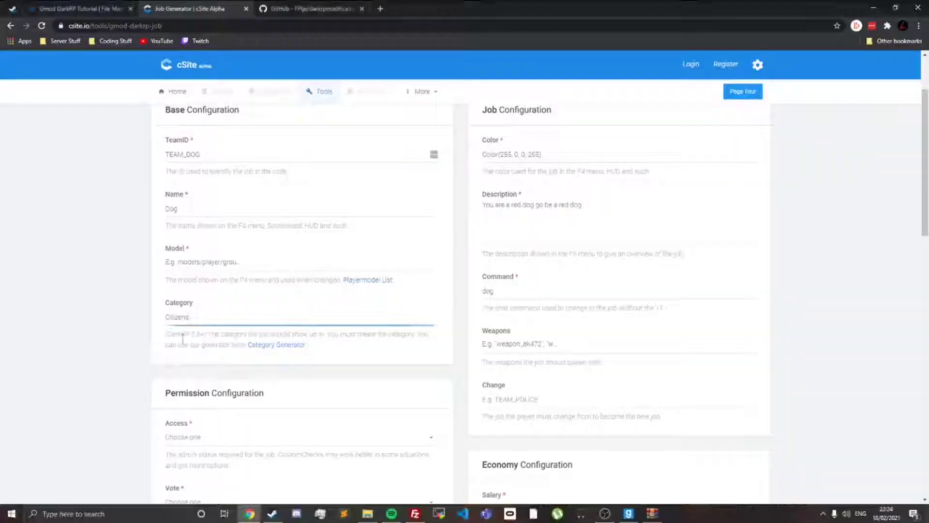
drag(166, 334, 352, 335)
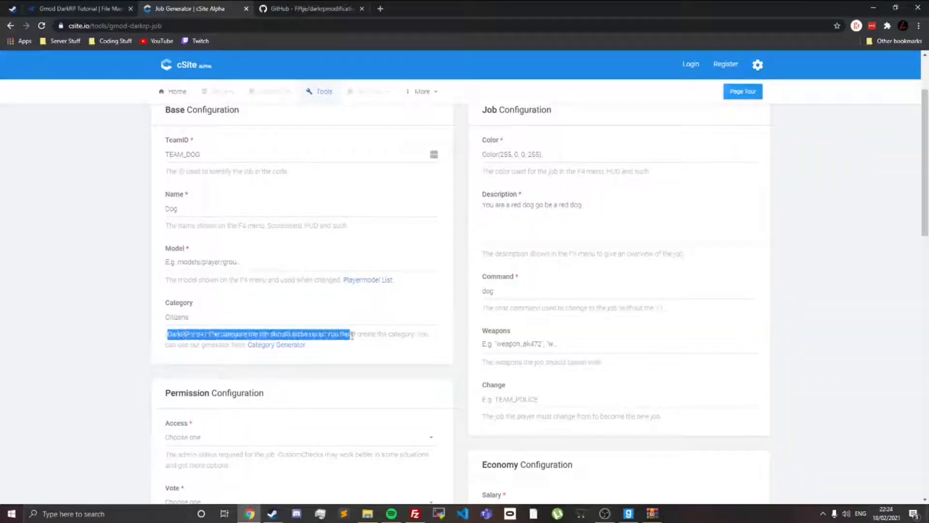
drag(253, 334, 345, 331)
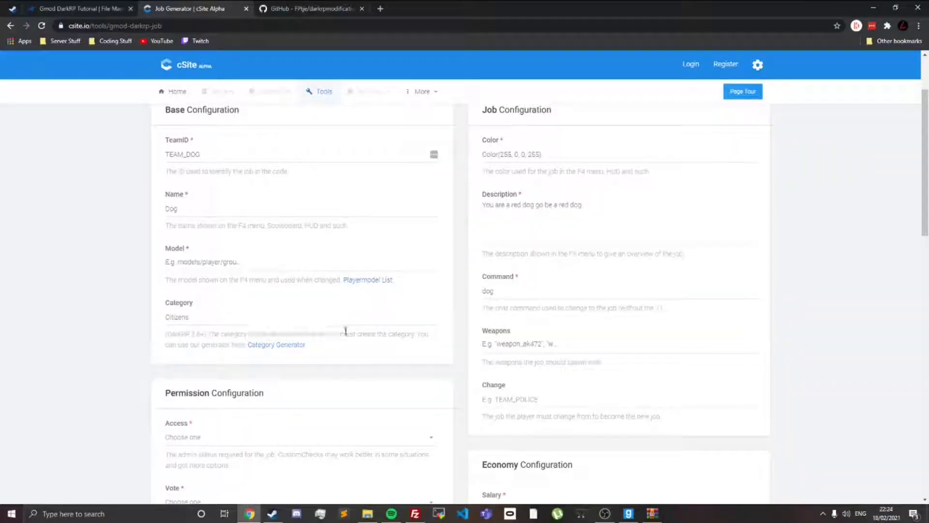
Step: View the linked Category Generator in a separate tab, close it and return to the job's Category field
middle_click(268, 346)
click(297, 9)
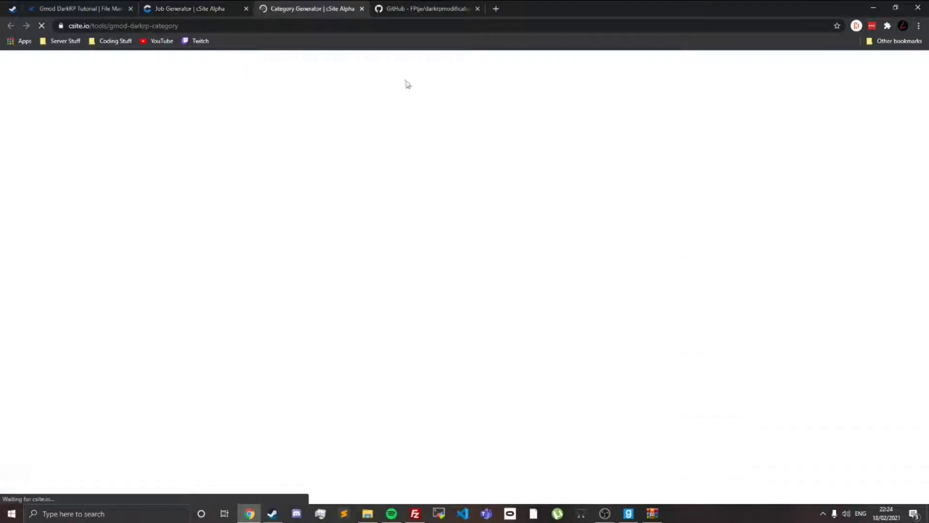
click(295, 255)
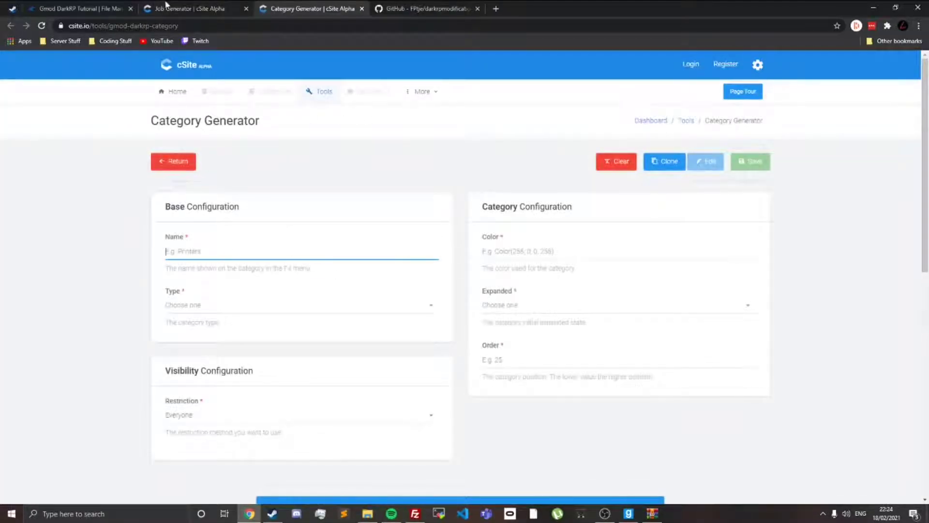
click(165, 8)
click(362, 9)
click(209, 314)
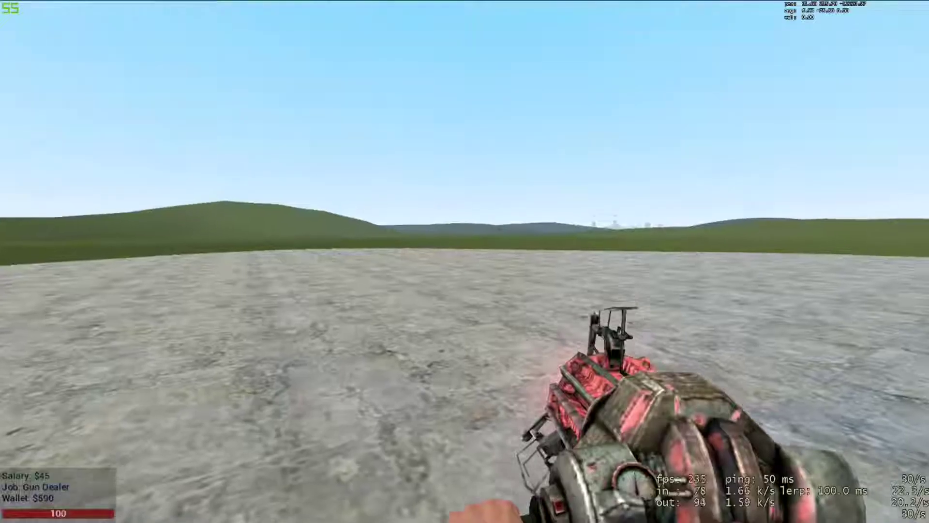
Step: Check the job categories in the DarkRP menu in Garry's Mod and return to the Job Generator
key(F4)
key(F4)
key(F4)
key(F4)
key(grave)
key(alt+Tab)
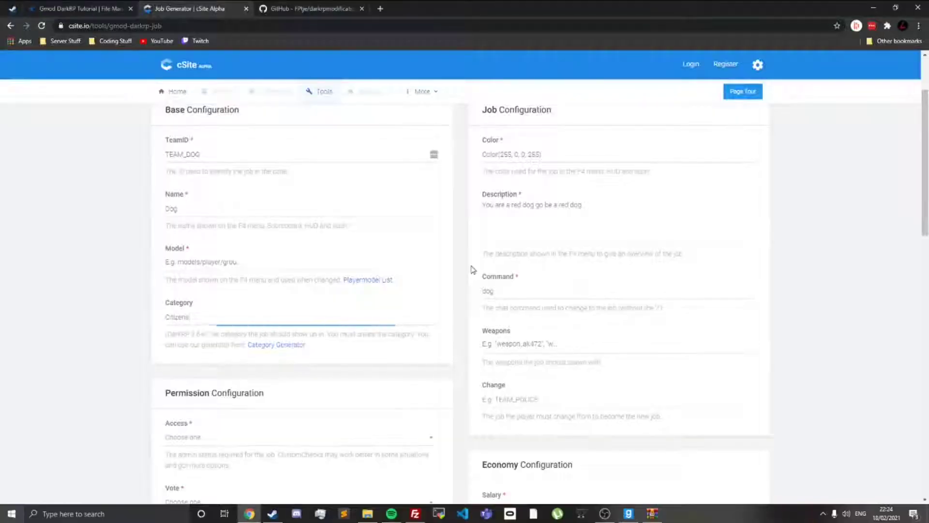
click(236, 361)
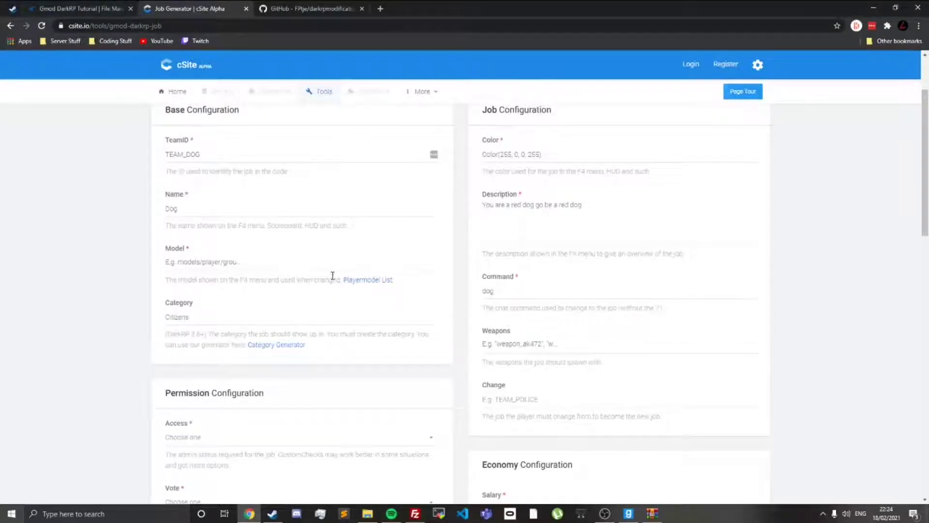
Step: Leave Weapons and Change empty, and set the job's access to Everyone with no vote required
scroll(524, 239, down, 1)
click(525, 304)
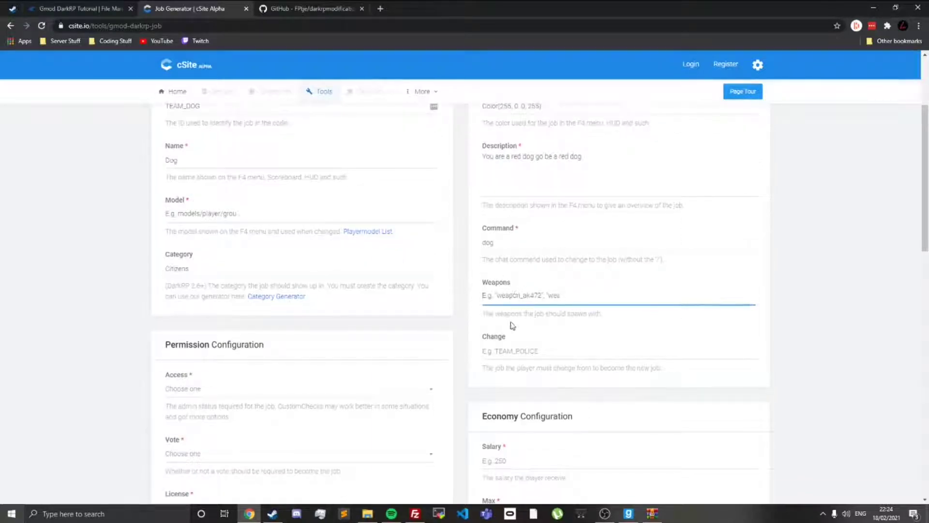
click(503, 346)
scroll(218, 274, down, 2)
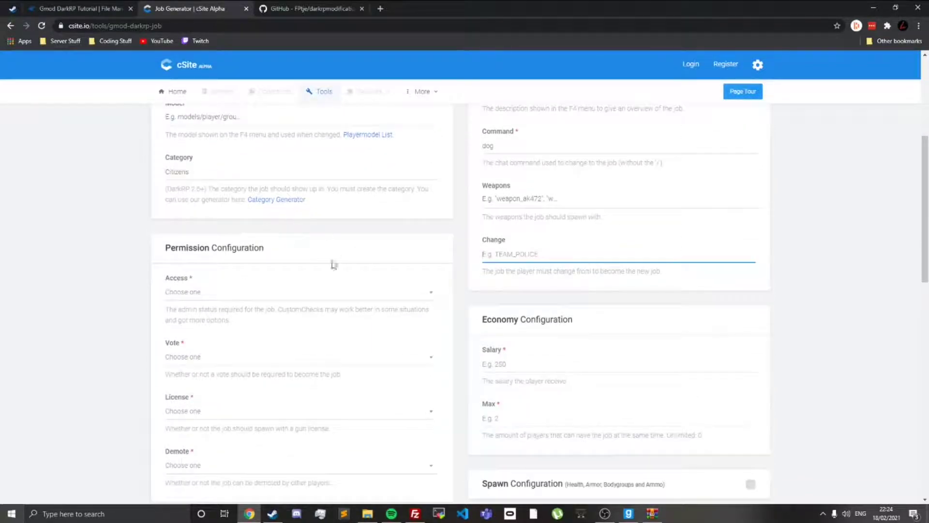
click(193, 291)
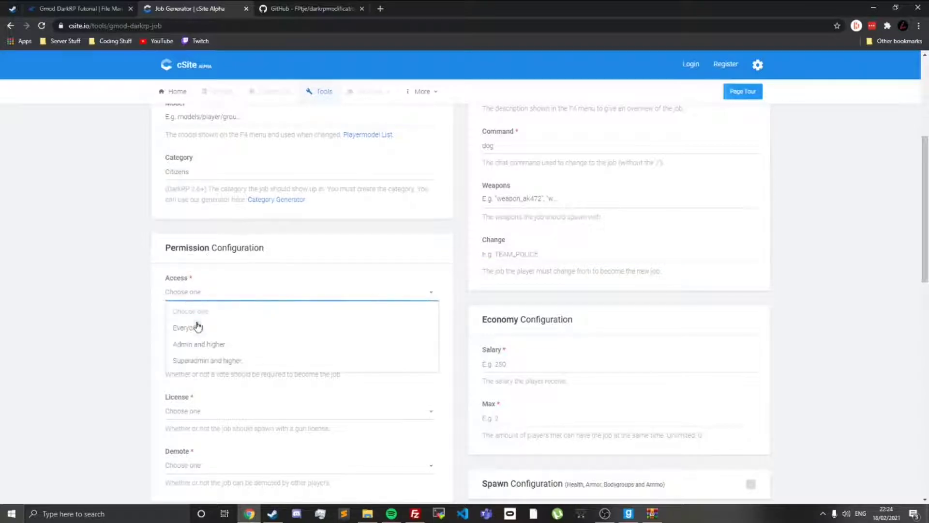
click(198, 328)
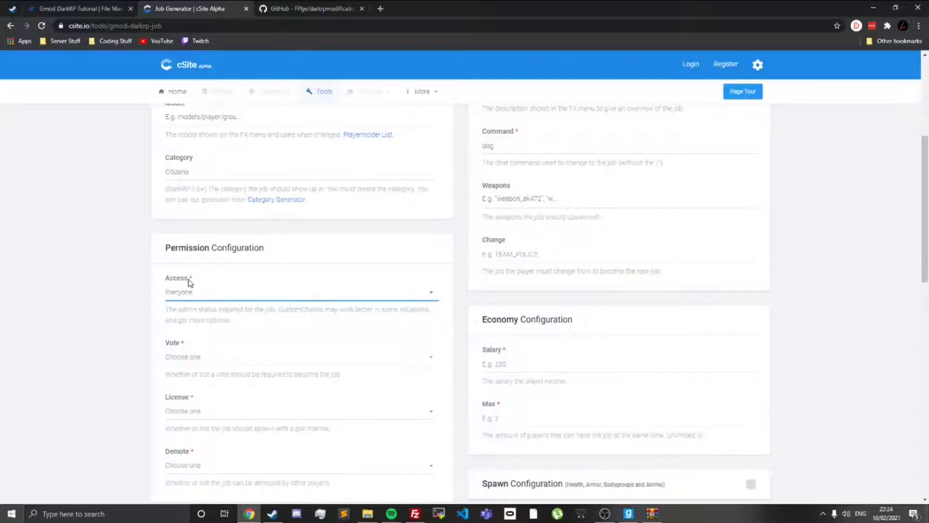
click(194, 356)
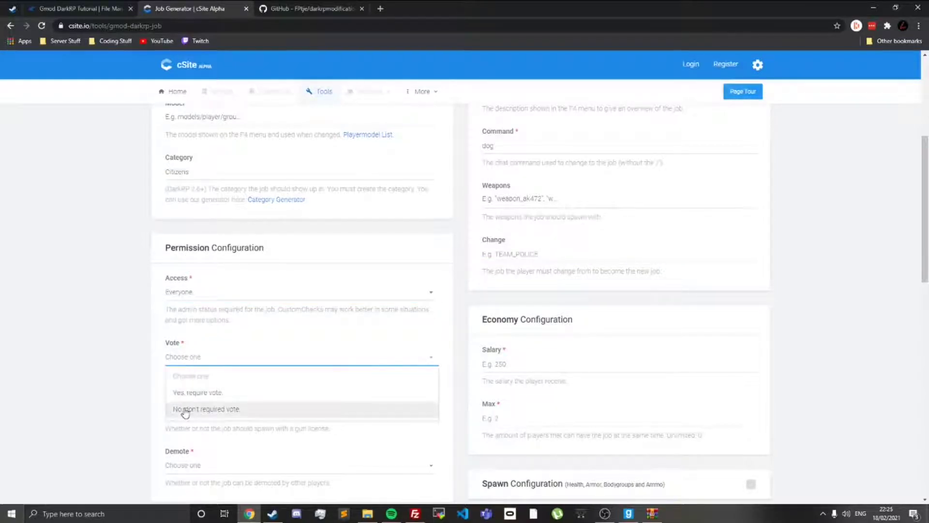
click(183, 409)
Step: Set License to "No, don't spawn with license" and Demote to "No, don't allow demoted"
scroll(186, 359, down, 1)
click(186, 360)
click(187, 412)
scroll(189, 409, down, 1)
click(196, 367)
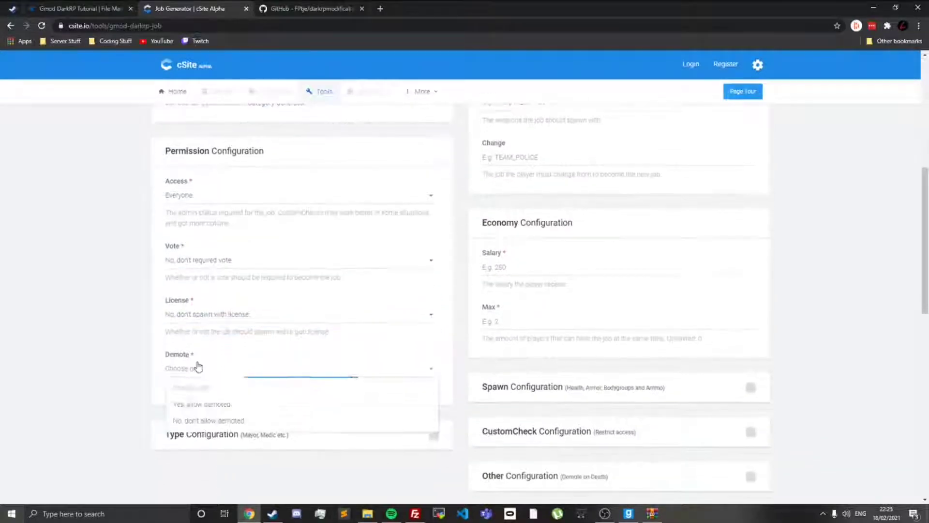
click(193, 419)
Step: Set the job's maximum players to 15 and its salary to 250
scroll(473, 279, down, 3)
scroll(542, 283, up, 3)
click(498, 317)
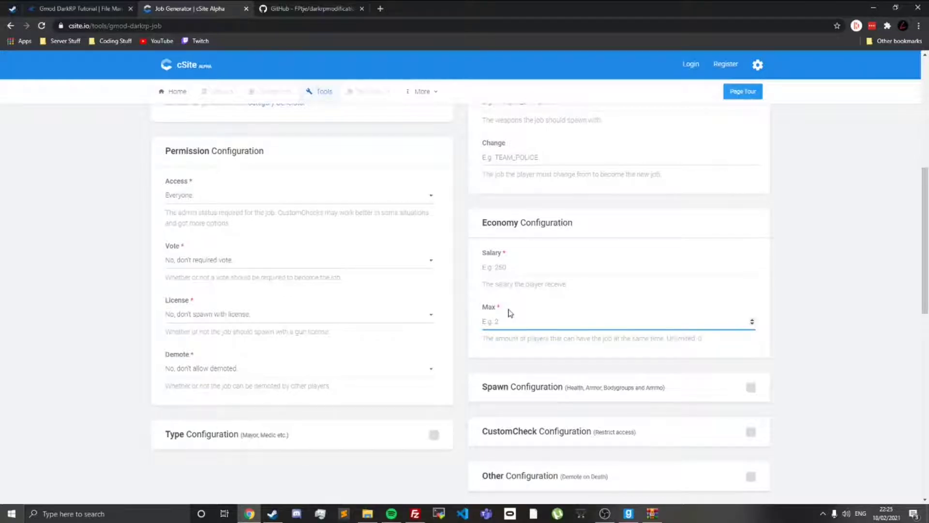
click(510, 267)
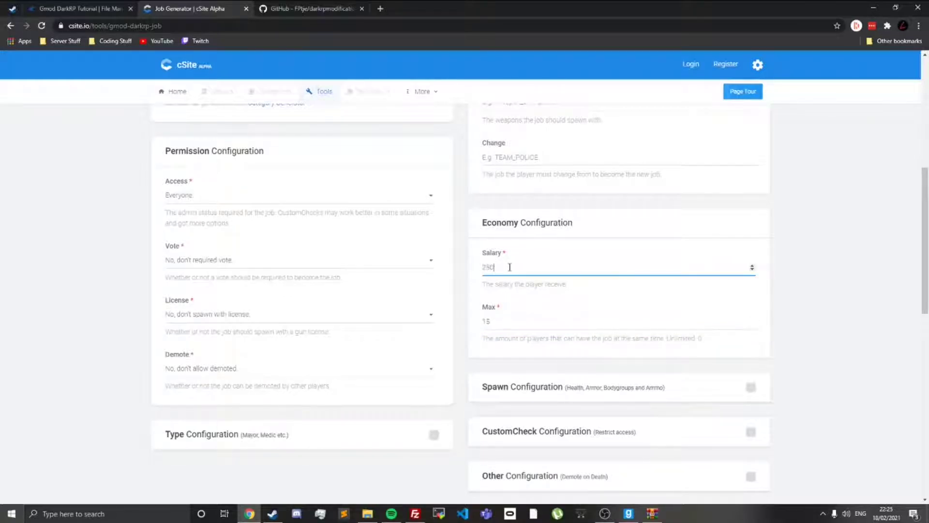
Step: Copy the generated TEAM_DOG job code, from its createJob line to the closing bracket, without the header comment
scroll(510, 267, down, 4)
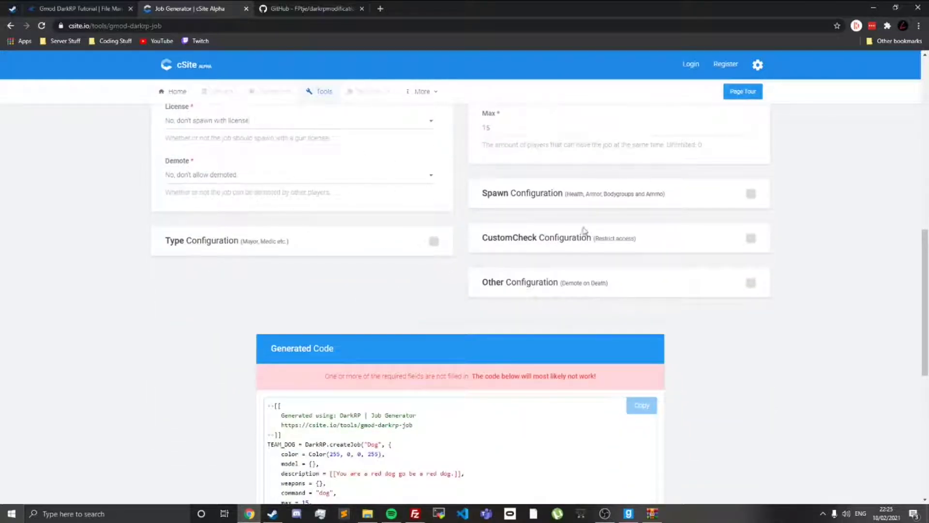
scroll(433, 288, down, 3)
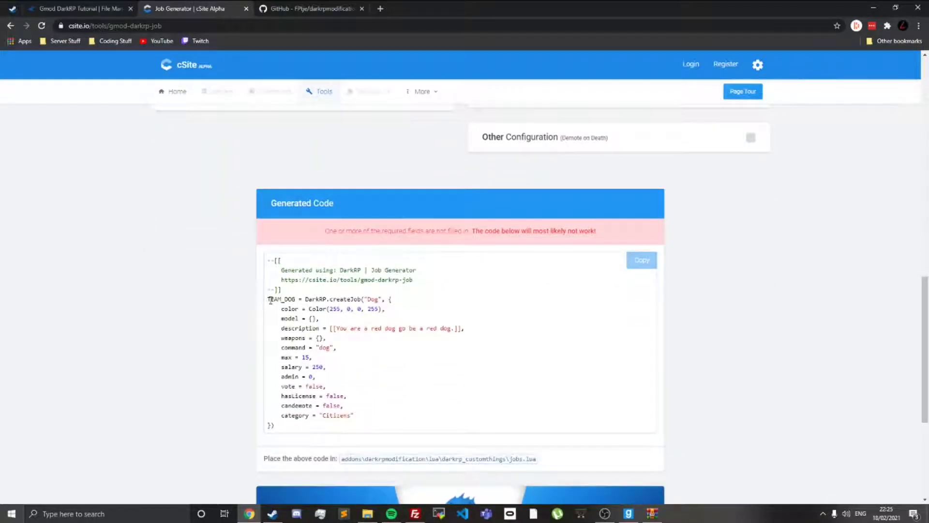
drag(269, 300, 288, 430)
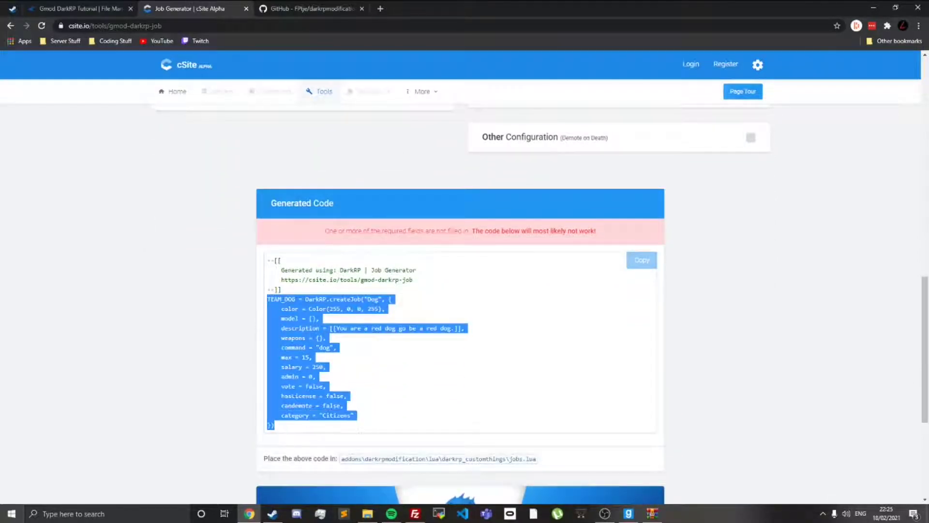
right_click(300, 327)
click(320, 332)
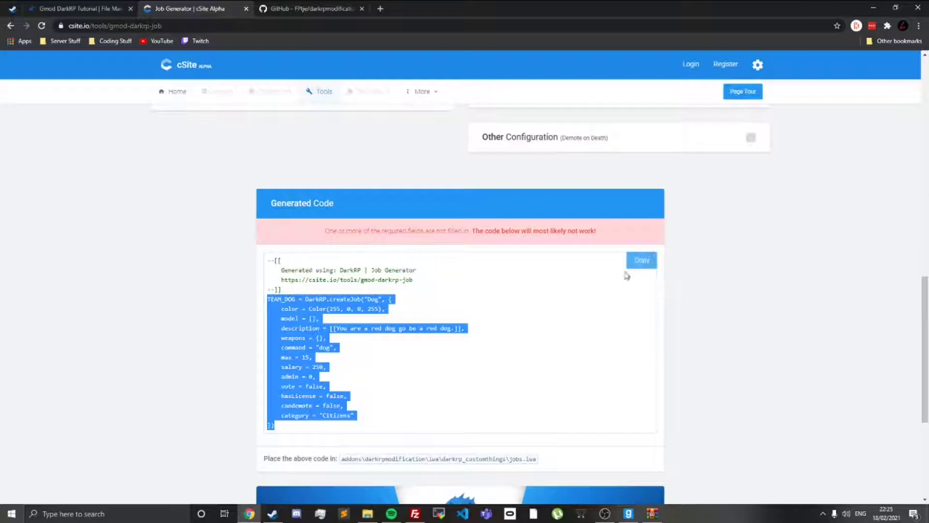
Step: Paste the copied TEAM_DOG job code into jobs.lua beneath the custom jobs comment, adding blank lines above it
click(314, 8)
click(107, 8)
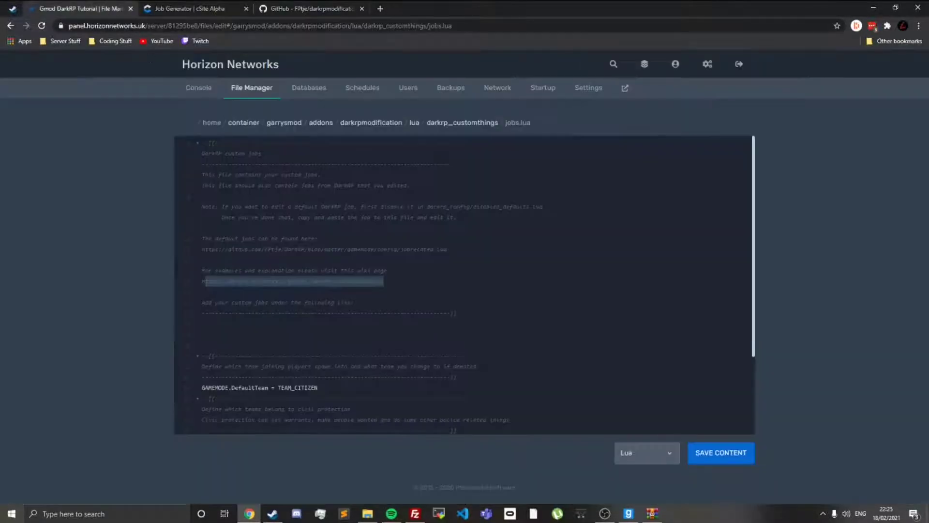
click(202, 214)
key(Return)
key(Return)
key(Return)
key(Return)
key(Return)
key(Return)
key(Return)
key(Return)
key(Return)
key(Return)
key(Return)
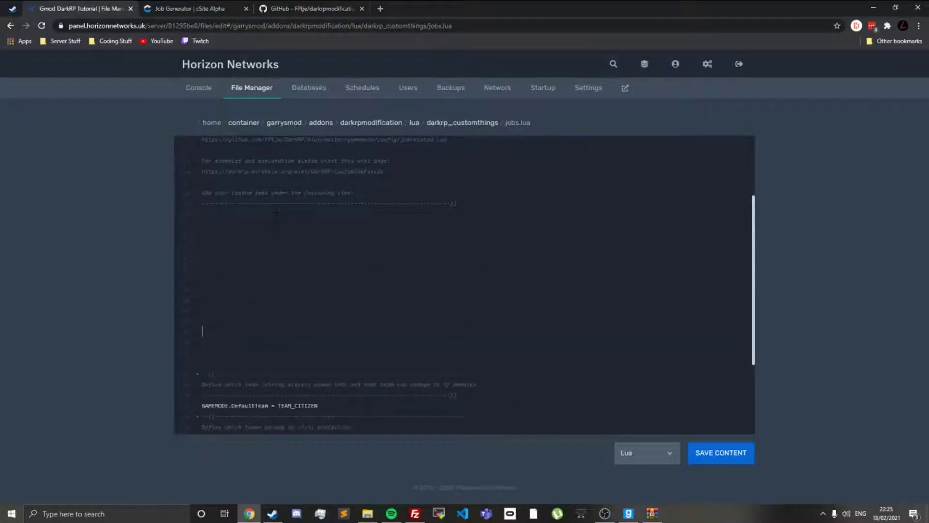
key(ctrl+v)
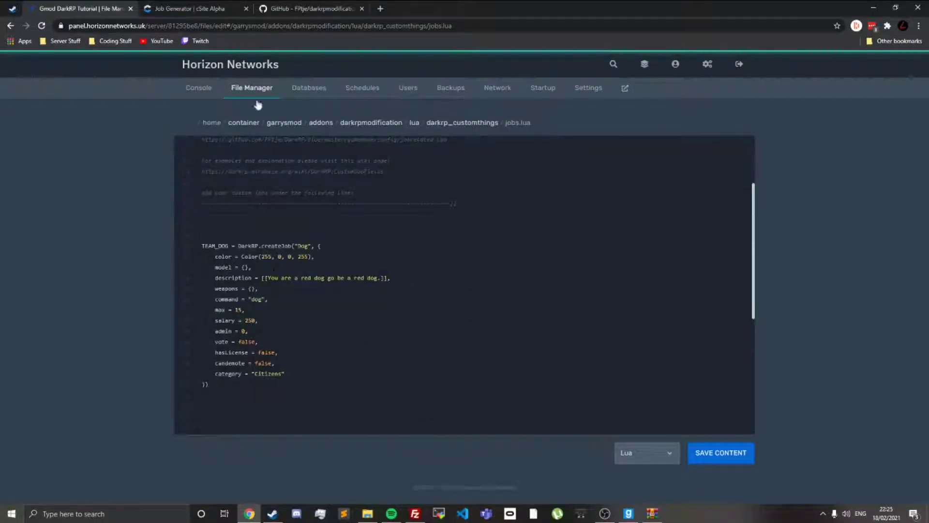
Step: Go back to the cSite job generator and open the Playermodel List linked from the empty Model field
click(188, 8)
scroll(321, 112, up, 5)
scroll(421, 229, down, 5)
scroll(317, 333, up, 10)
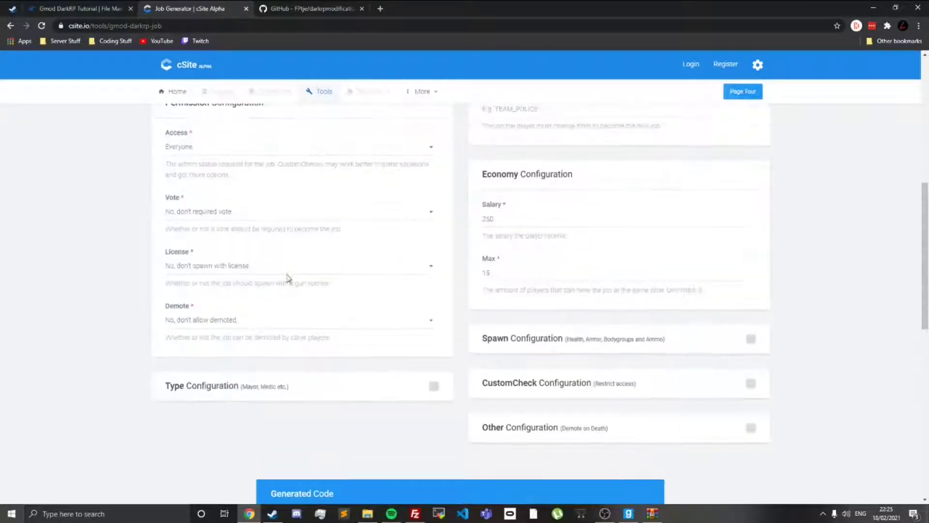
scroll(417, 301, down, 3)
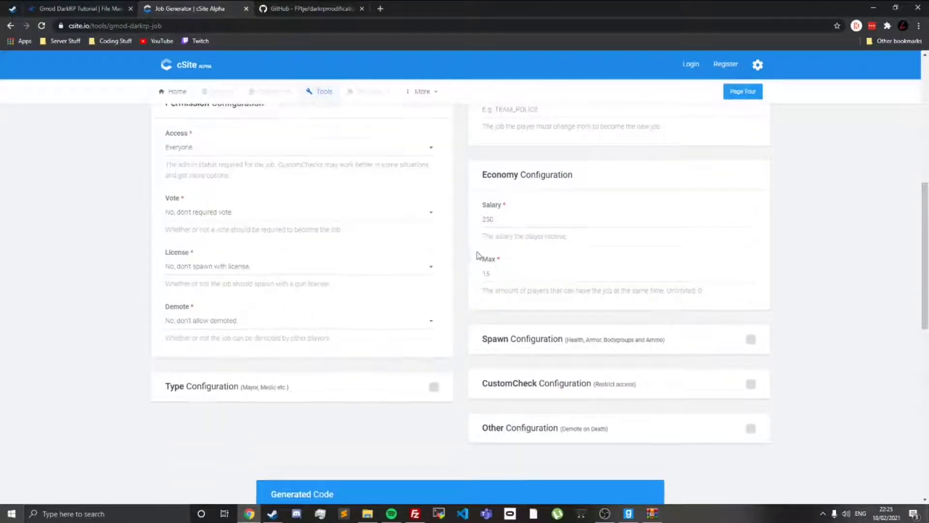
scroll(477, 256, up, 8)
scroll(460, 275, down, 13)
drag(326, 279, 597, 280)
scroll(384, 234, up, 12)
click(211, 261)
click(356, 287)
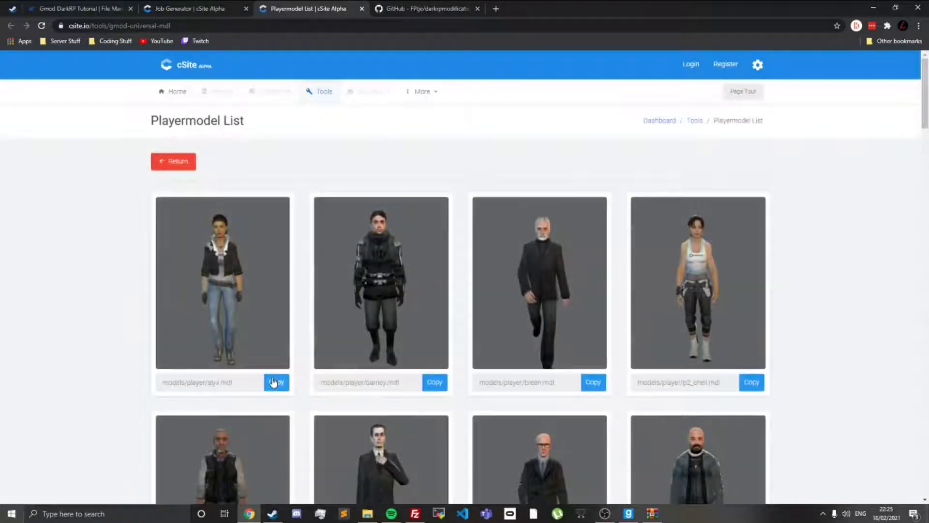
Step: Copy the hostage_04 playermodel path, enter models/player/hostage/hostage_04.mdl as the job's Model, and close the Playermodel List
click(273, 382)
scroll(416, 291, down, 20)
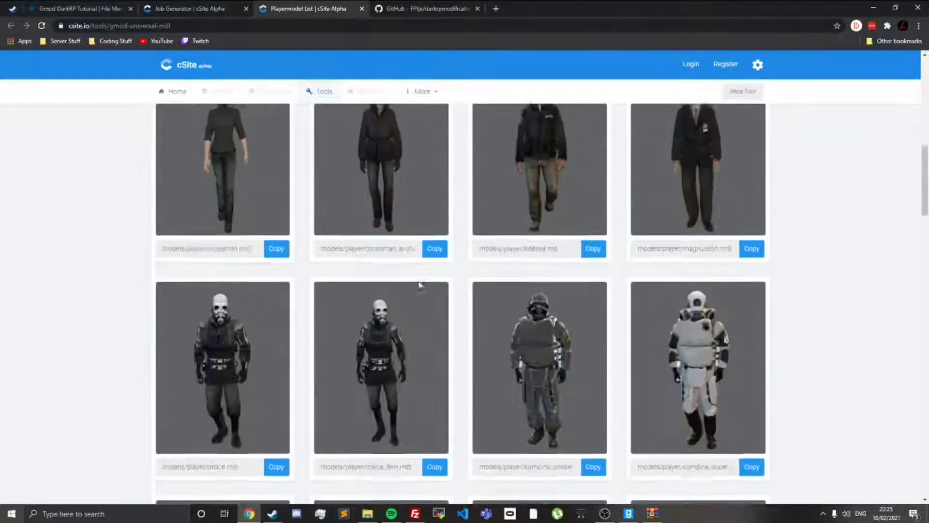
scroll(407, 256, down, 10)
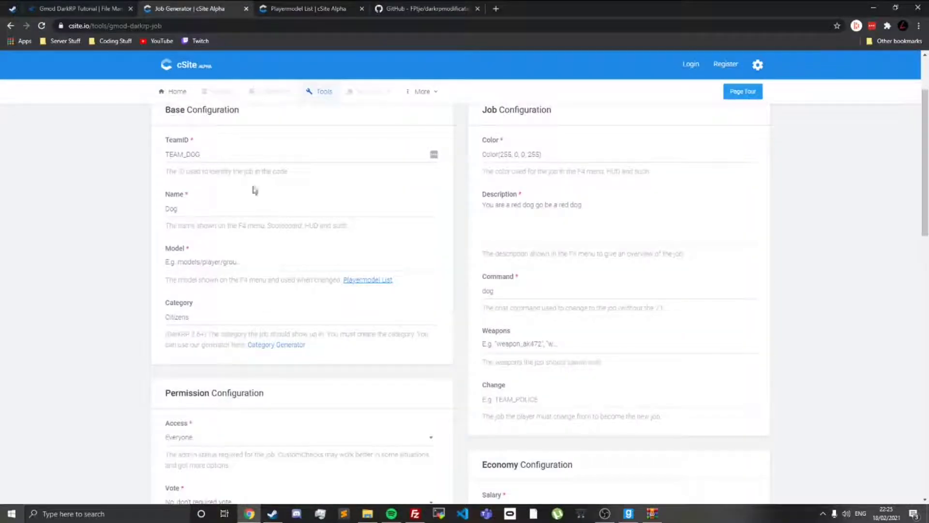
click(220, 262)
key(ctrl+v)
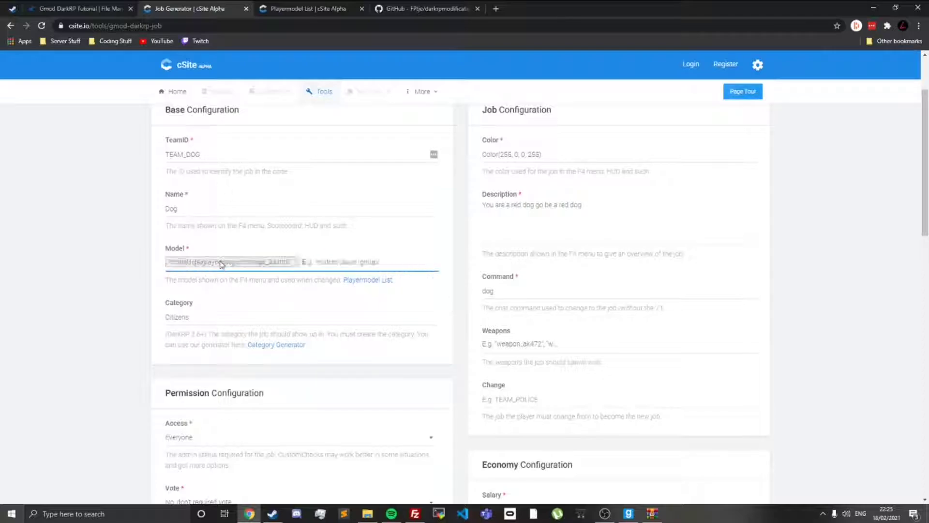
click(361, 8)
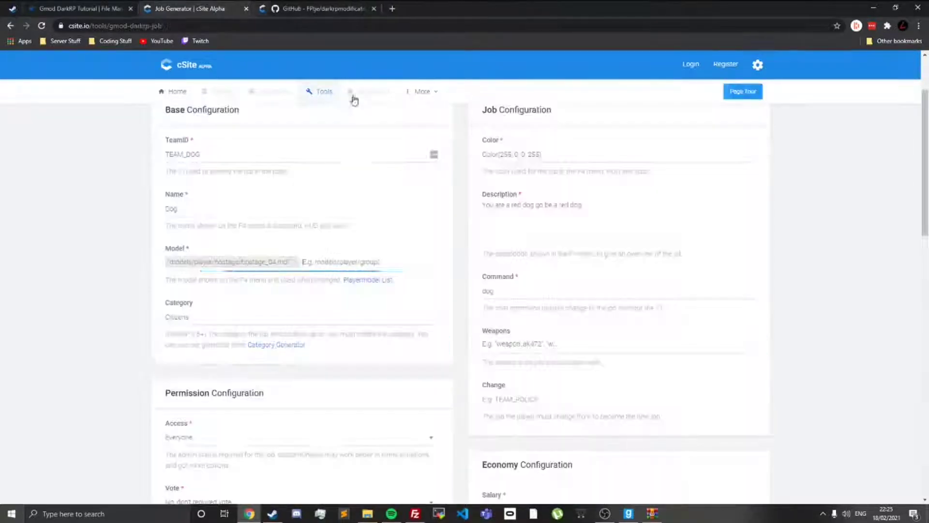
Step: Copy the regenerated TEAM_DOG code from its createJob line to the closing bracket, without the header comment
scroll(451, 196, down, 12)
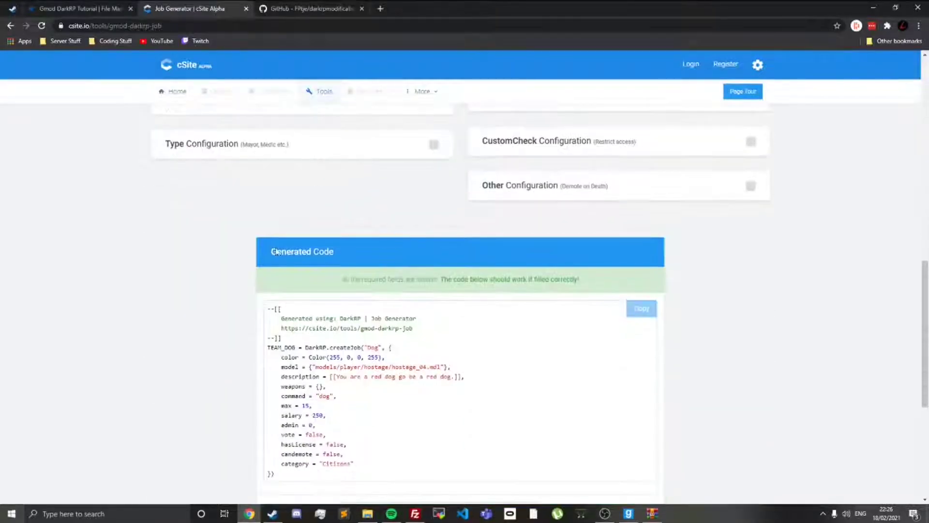
drag(269, 347, 307, 477)
click(269, 347)
drag(269, 347, 306, 472)
click(127, 6)
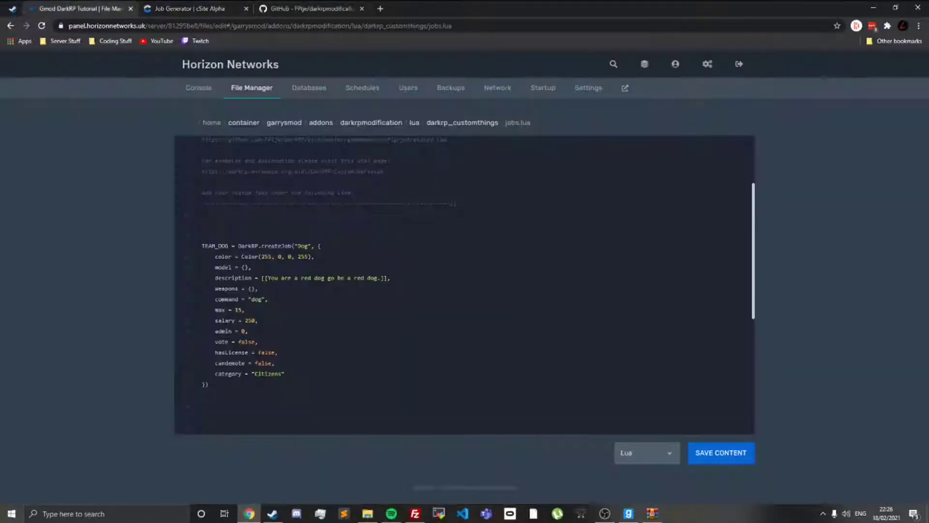
Step: Replace the TEAM_DOG block in jobs.lua with the copied version that includes the hostage_04 model, and close the unneeded browser tabs
drag(209, 387, 184, 249)
key(ctrl+v)
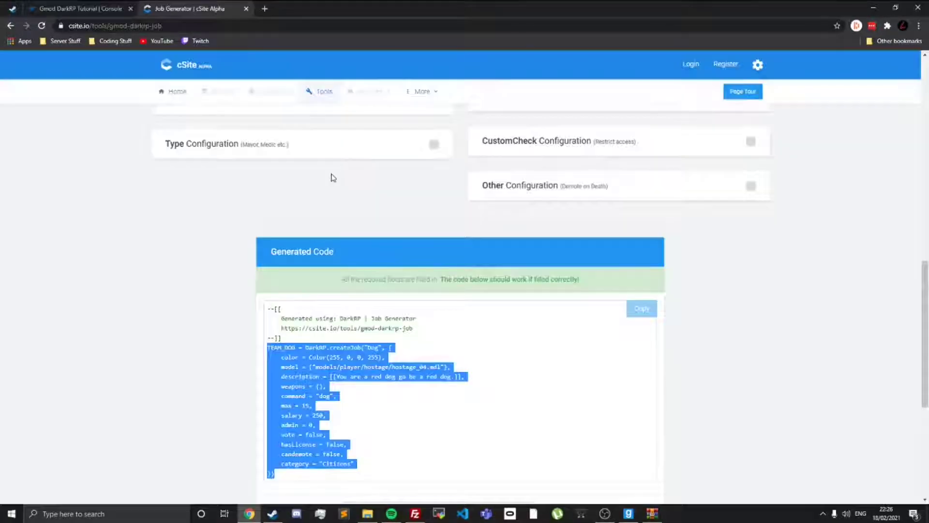
key(ctrl+w)
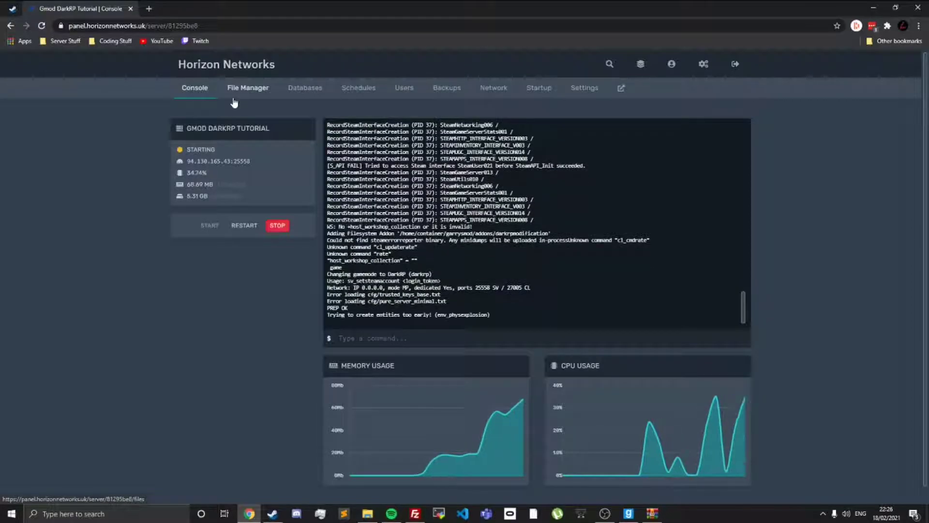
Step: Switch to Garry's Mod, check the developer console setting in the advanced keyboard options, and apply the options
key(alt+Tab)
key(Escape)
key(alt+Tab)
key(alt+Tab)
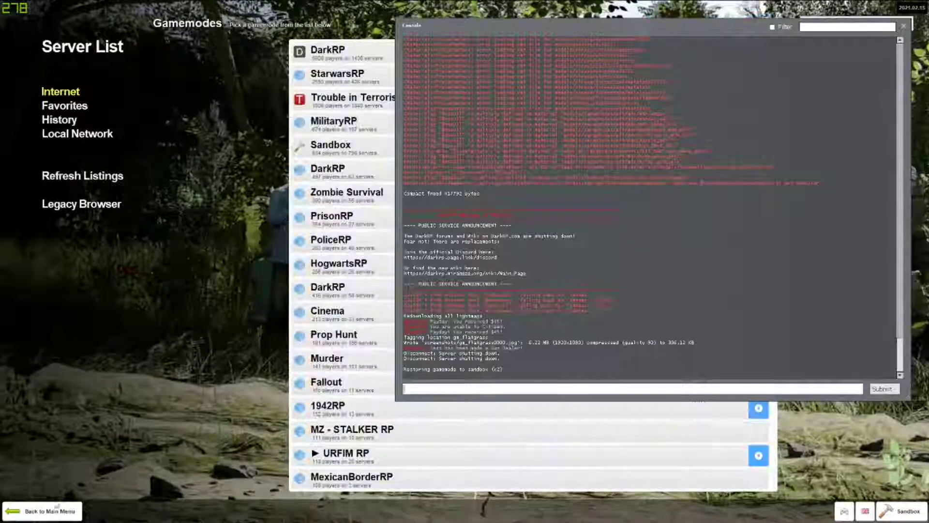
key(Escape)
click(62, 235)
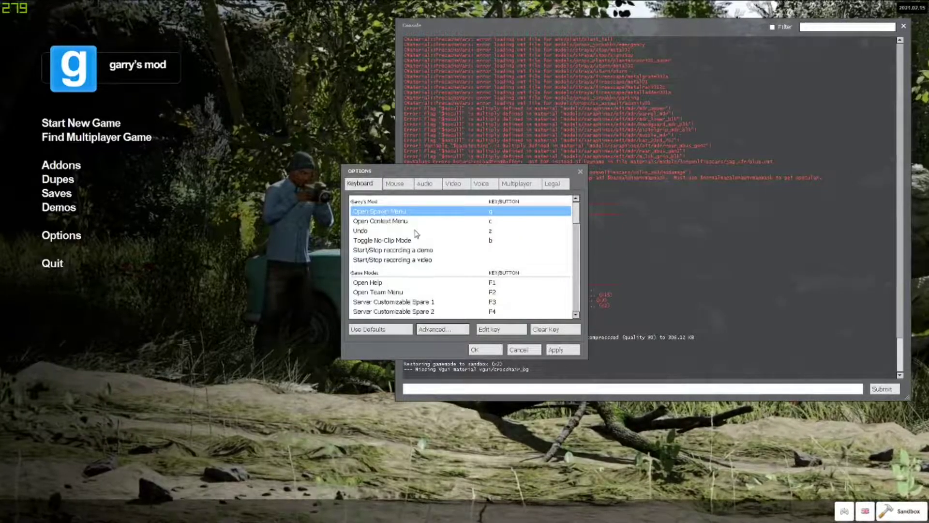
scroll(404, 255, down, 15)
click(426, 328)
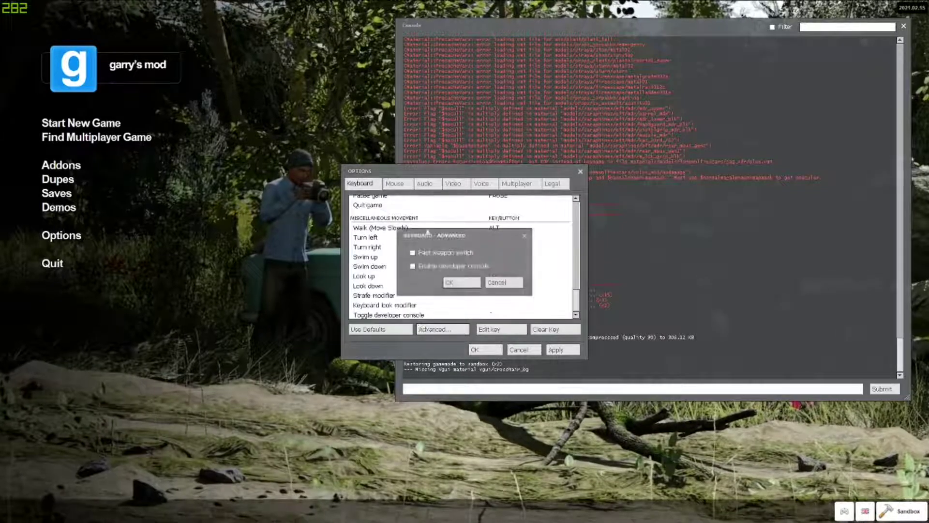
click(468, 283)
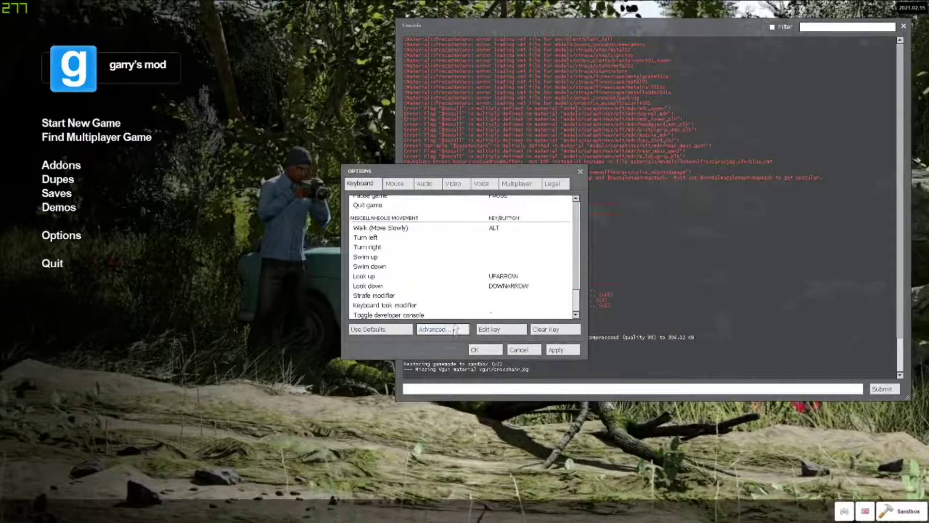
click(552, 351)
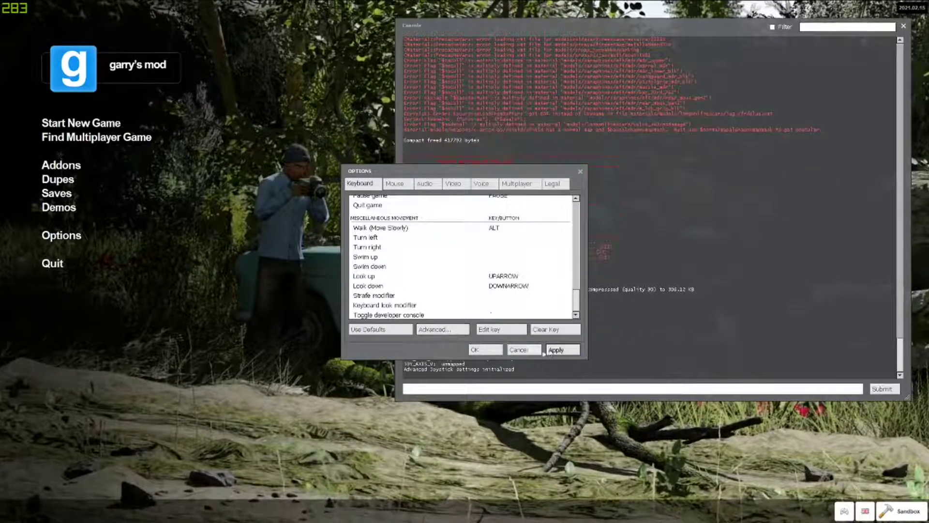
click(479, 351)
Step: Reconnect to the server by running retry in the developer console, and become the Dog job
key(grave)
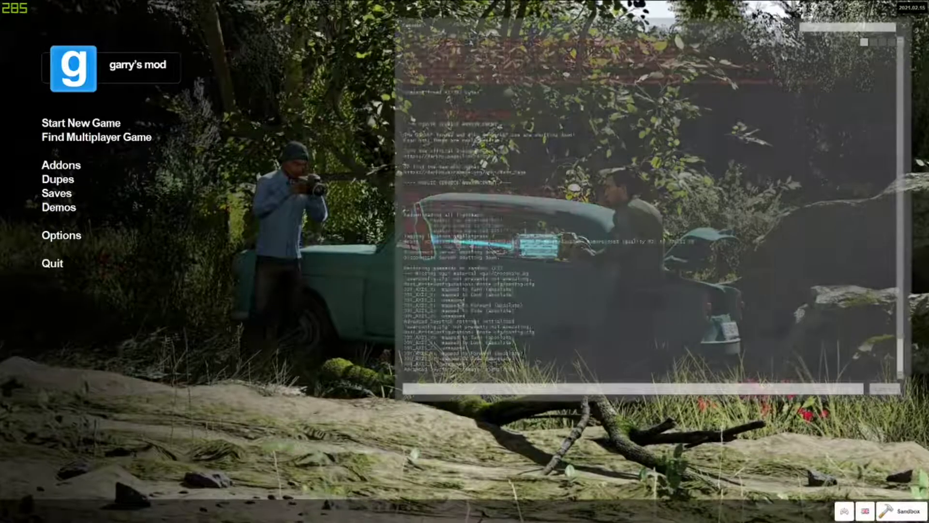
key(grave)
key(grave)
key(grave)
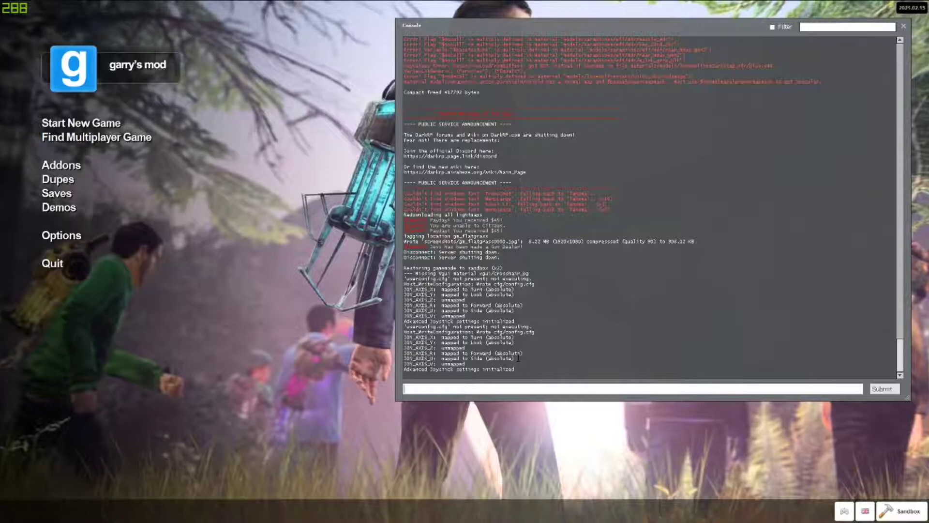
text(retry)
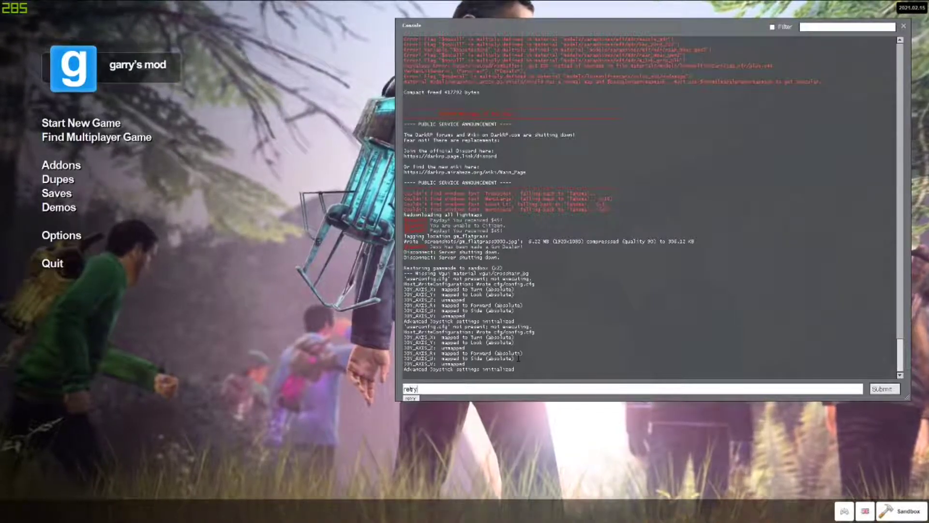
key(Return)
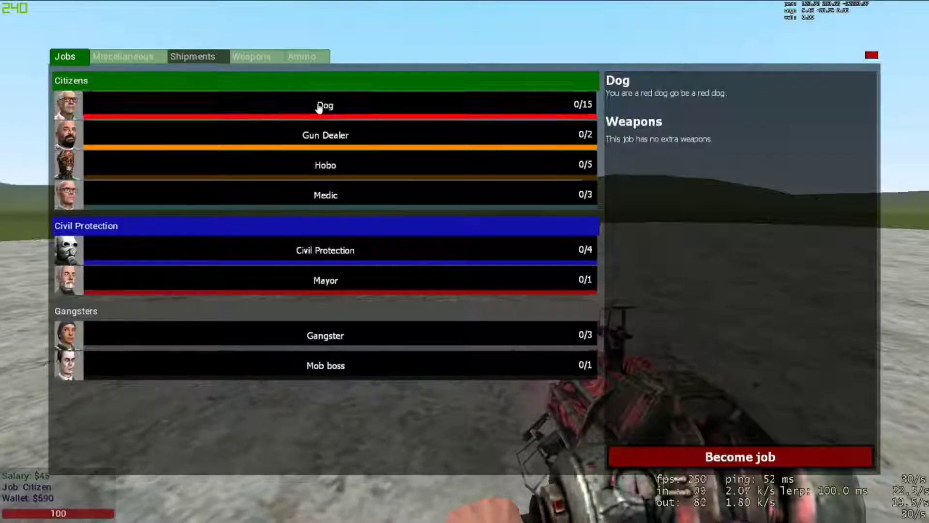
click(726, 457)
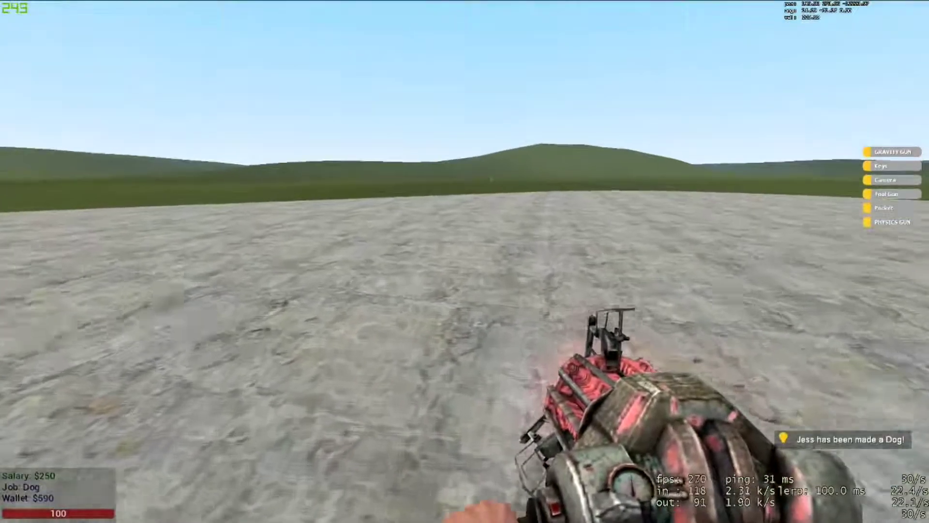
Step: Look through the Miscellaneous, Weapons and Ammo lists of the DarkRP menu, and check the player's team on the scoreboard
key(F4)
click(104, 52)
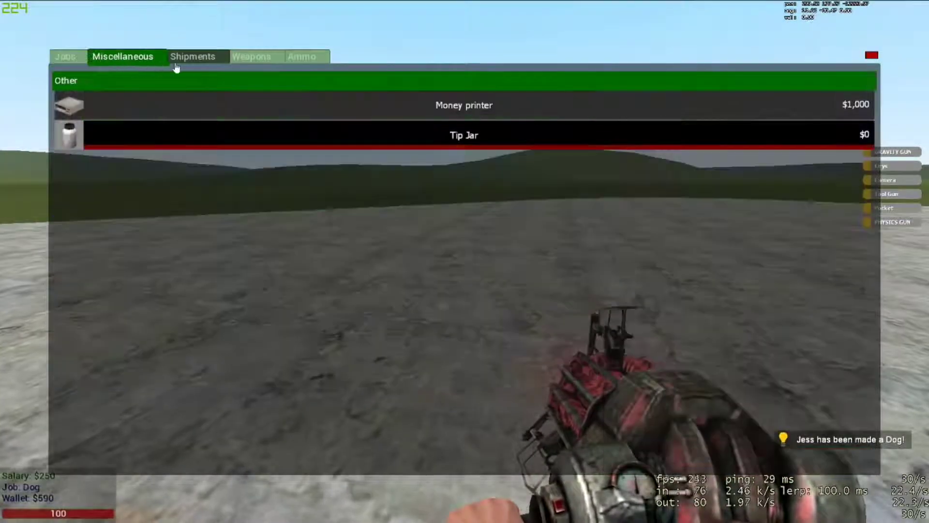
click(265, 57)
click(301, 59)
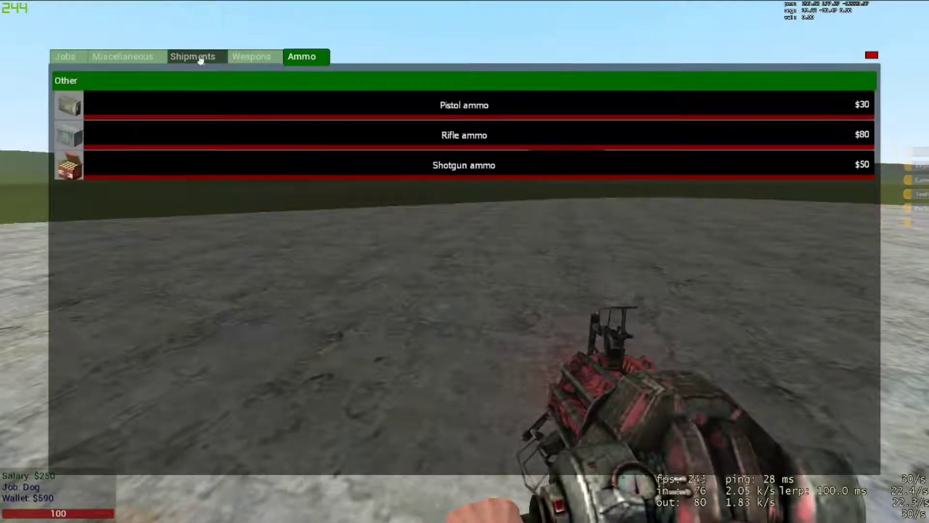
click(871, 55)
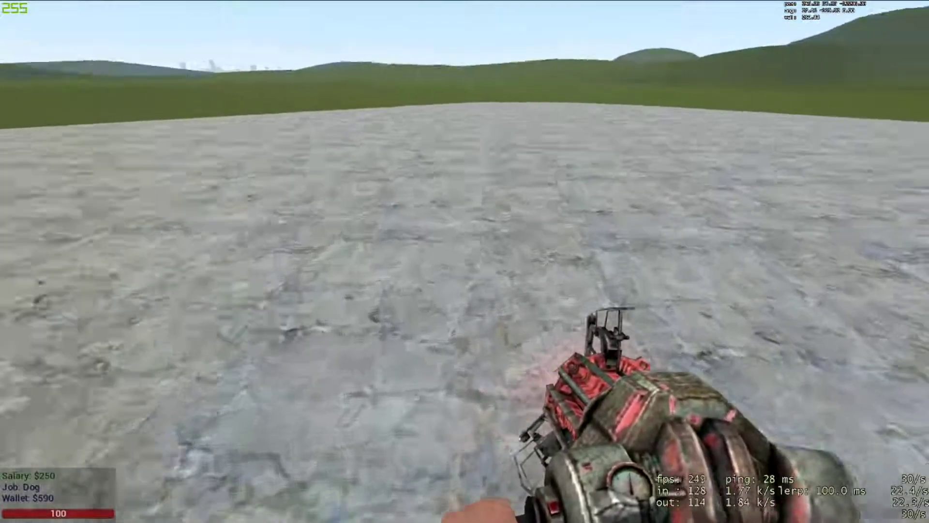
key(Tab)
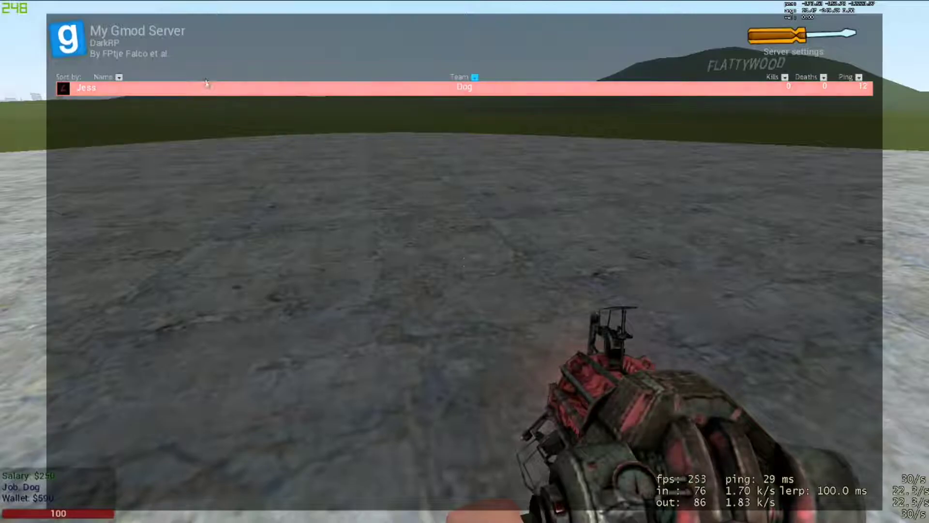
key(w)
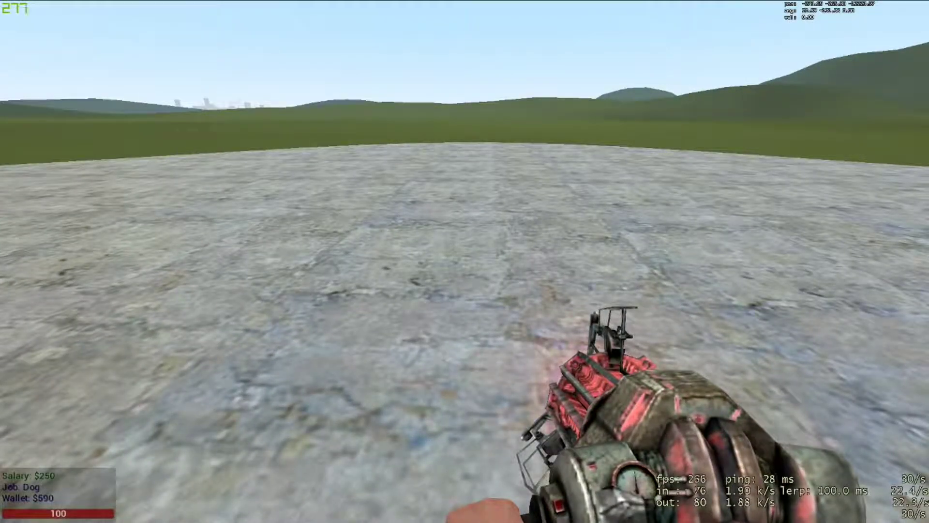
Step: Switch back to the server panel in the browser and open the garrysmod/addons folder in the file manager
key(alt+Tab)
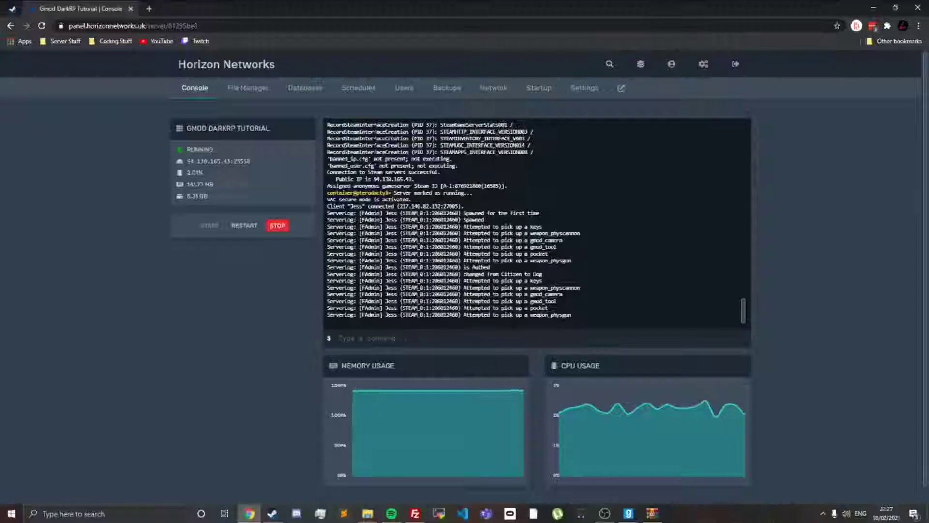
click(247, 88)
click(262, 225)
click(273, 162)
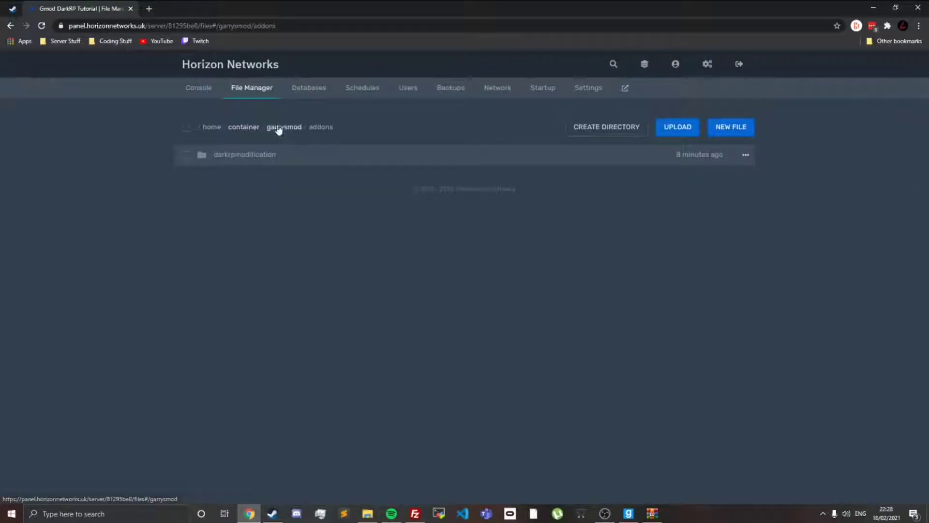